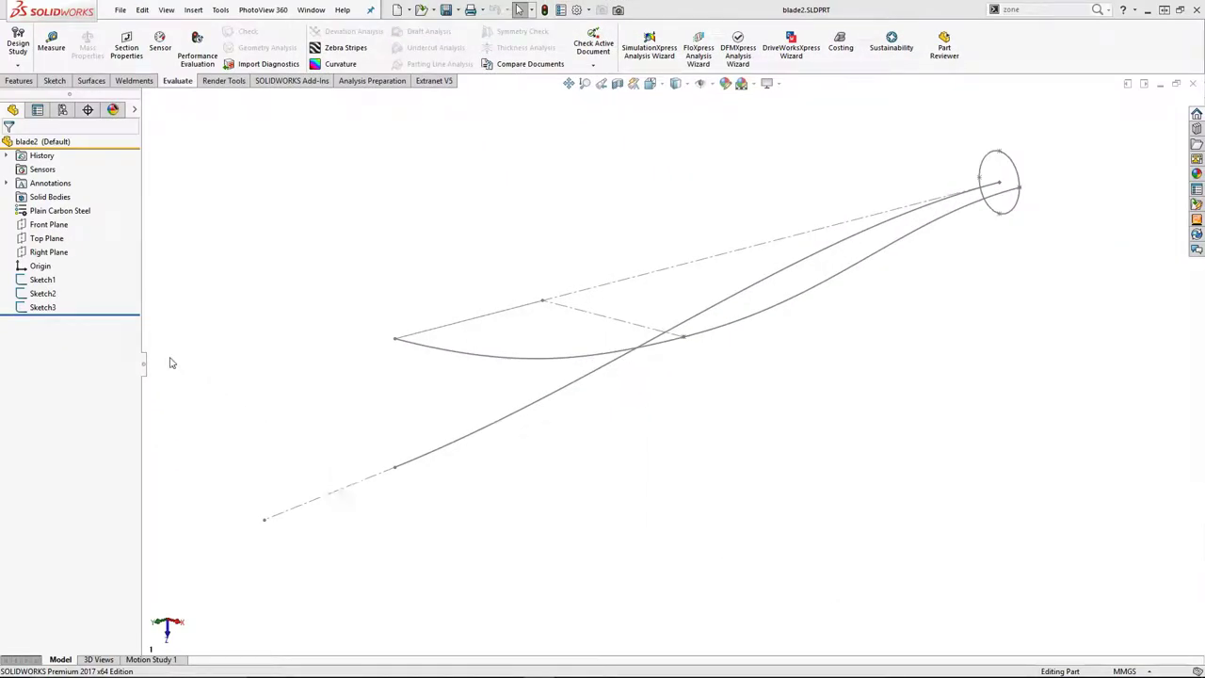
Open the ellipse sketch (Sketch1) and the side-view spline sketch (Sketch2) in turn and examine their geometry and dimensions
{"action": "right_click", "coordinate": [37, 280]}
{"action": "left_click", "coordinate": [49, 248]}
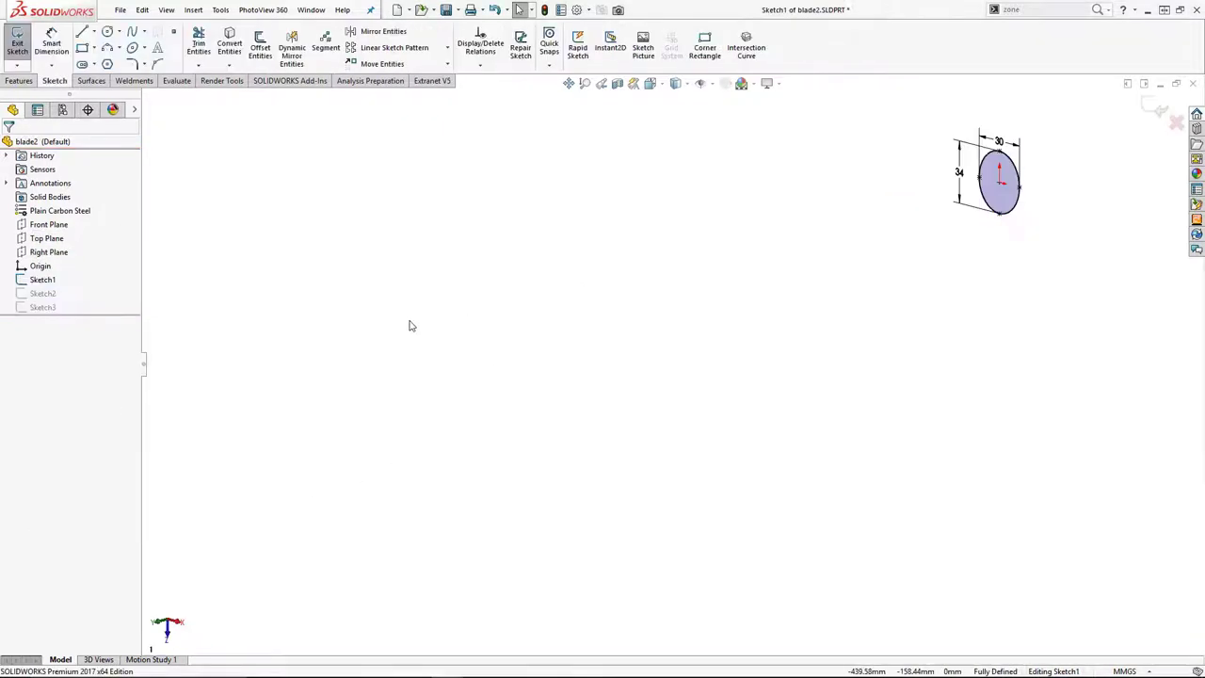
{"action": "scroll", "coordinate": [1050, 123], "scroll_direction": "down", "scroll_amount": 4}
{"action": "middle_click_drag", "start_coordinate": [1001, 233], "coordinate": [1039, 247]}
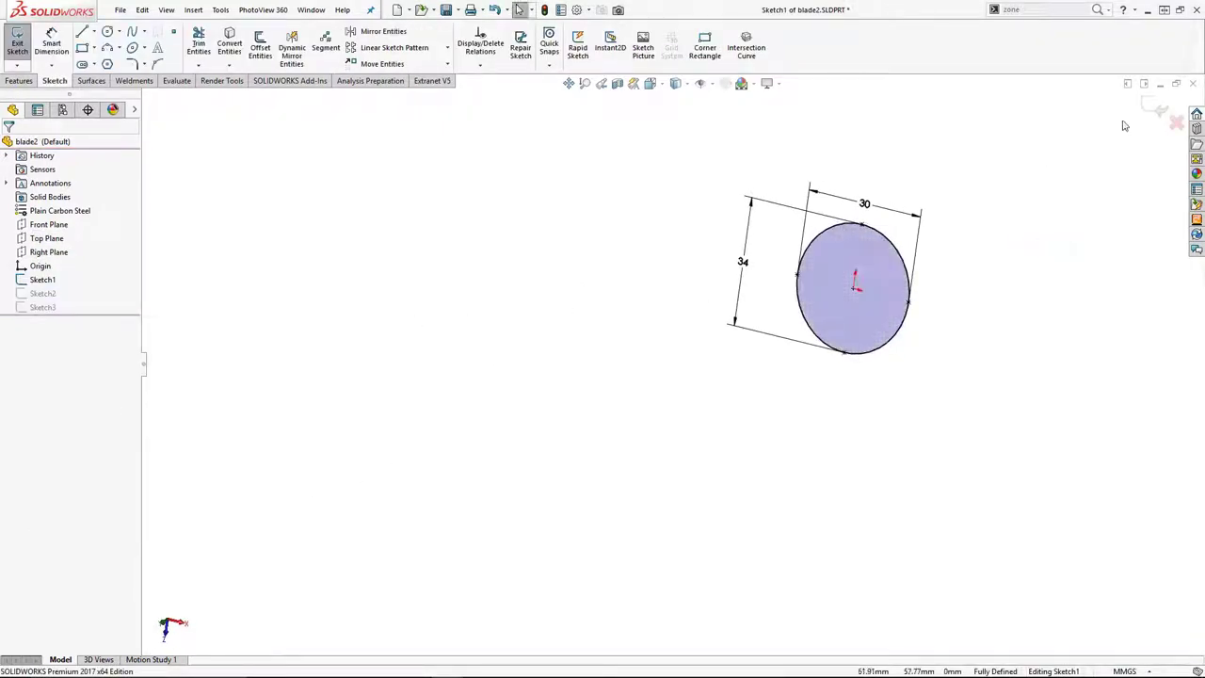
{"action": "left_click", "coordinate": [1154, 108]}
{"action": "left_click", "coordinate": [36, 295]}
{"action": "right_click", "coordinate": [43, 293]}
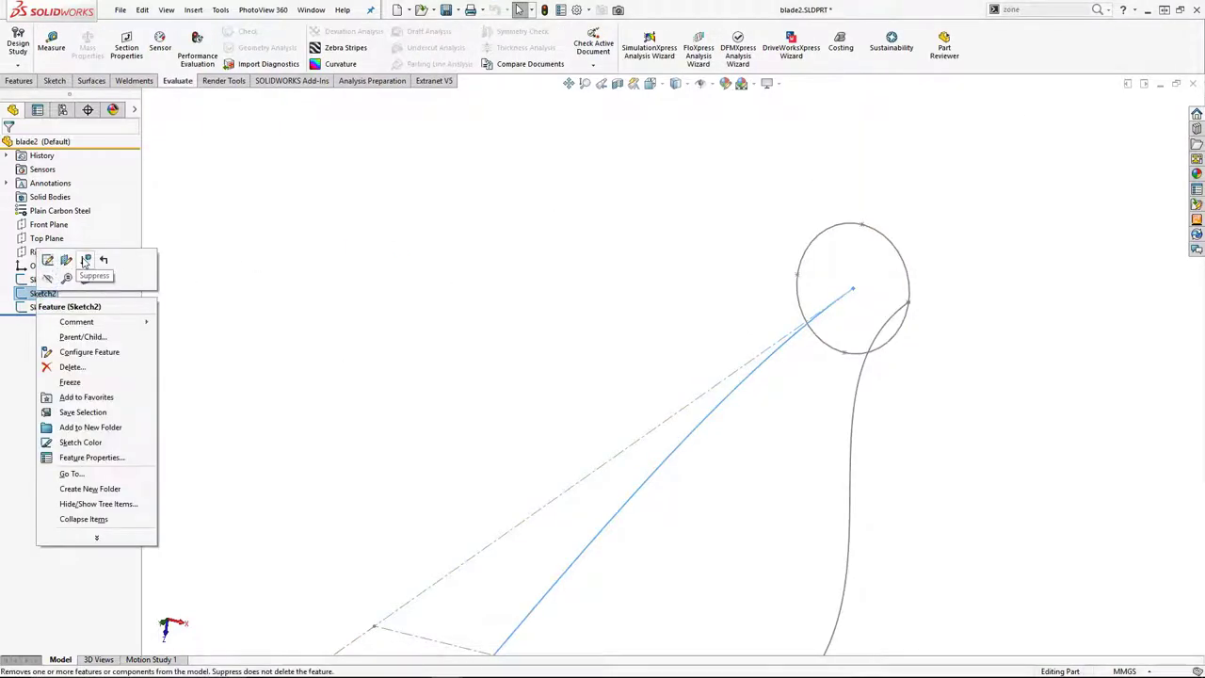
{"action": "left_click", "coordinate": [49, 261]}
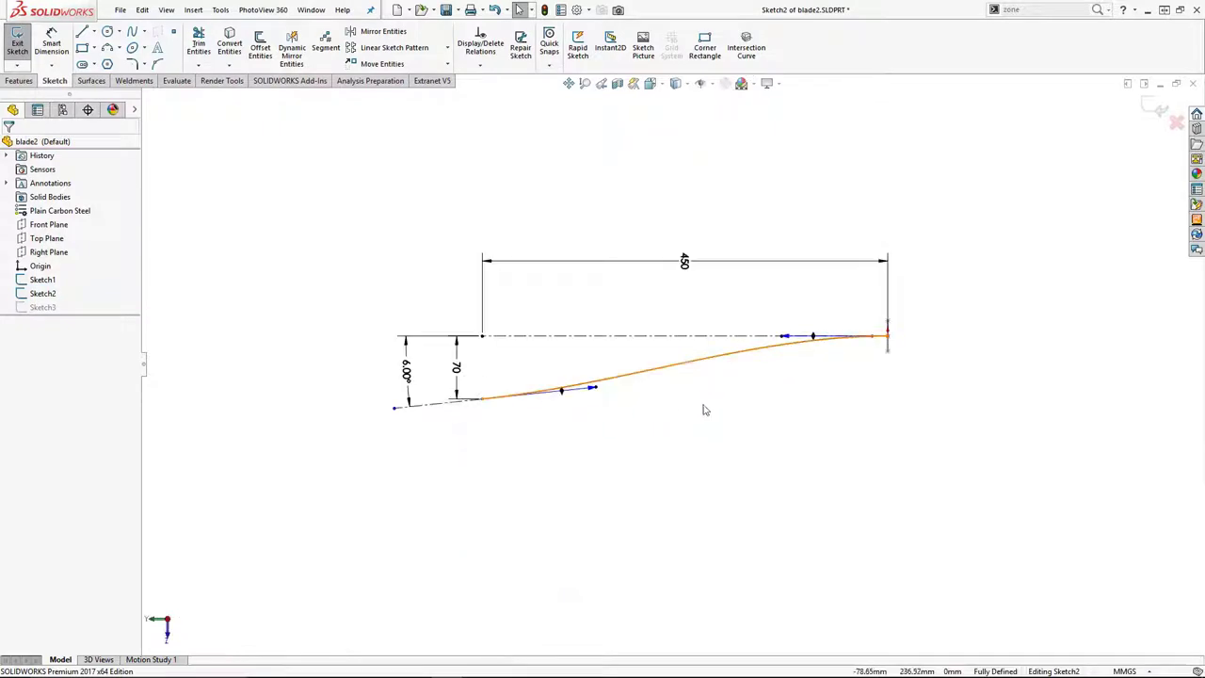
{"action": "scroll", "coordinate": [710, 412], "scroll_direction": "down", "scroll_amount": 3}
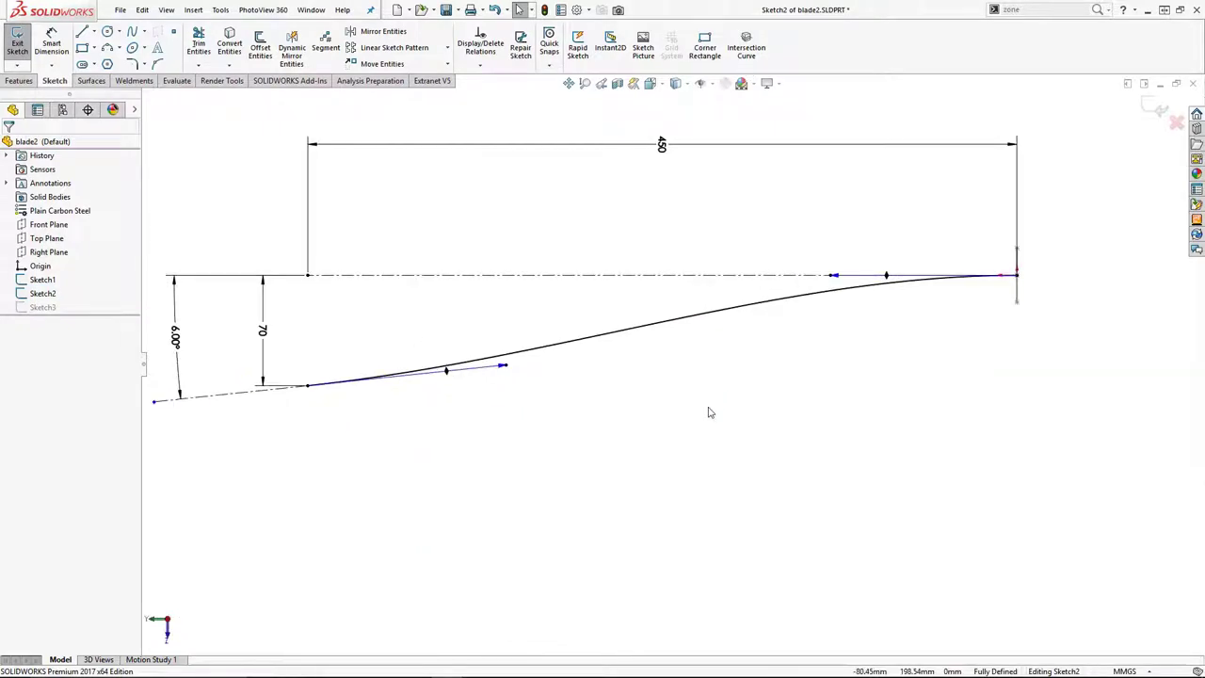
{"action": "left_click", "coordinate": [1156, 110]}
Examine the blade outline in Sketch3 normal to its plane and restore the saved view 1
{"action": "left_click", "coordinate": [31, 308]}
{"action": "key", "text": "ctrl+8"}
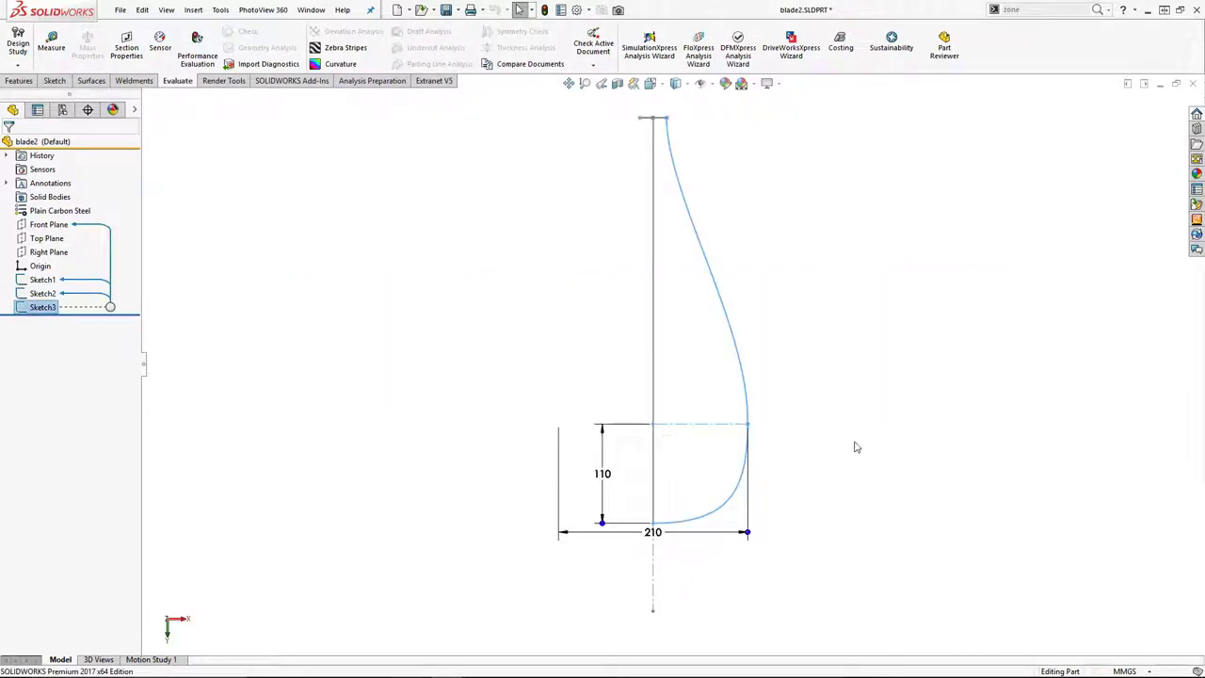
{"action": "left_click", "coordinate": [872, 424]}
{"action": "mouse_move", "coordinate": [863, 492]}
{"action": "middle_mouse_down"}
{"action": "mouse_move", "coordinate": [879, 465]}
{"action": "mouse_move", "coordinate": [868, 385]}
{"action": "middle_mouse_up"}
{"action": "key", "text": "space"}
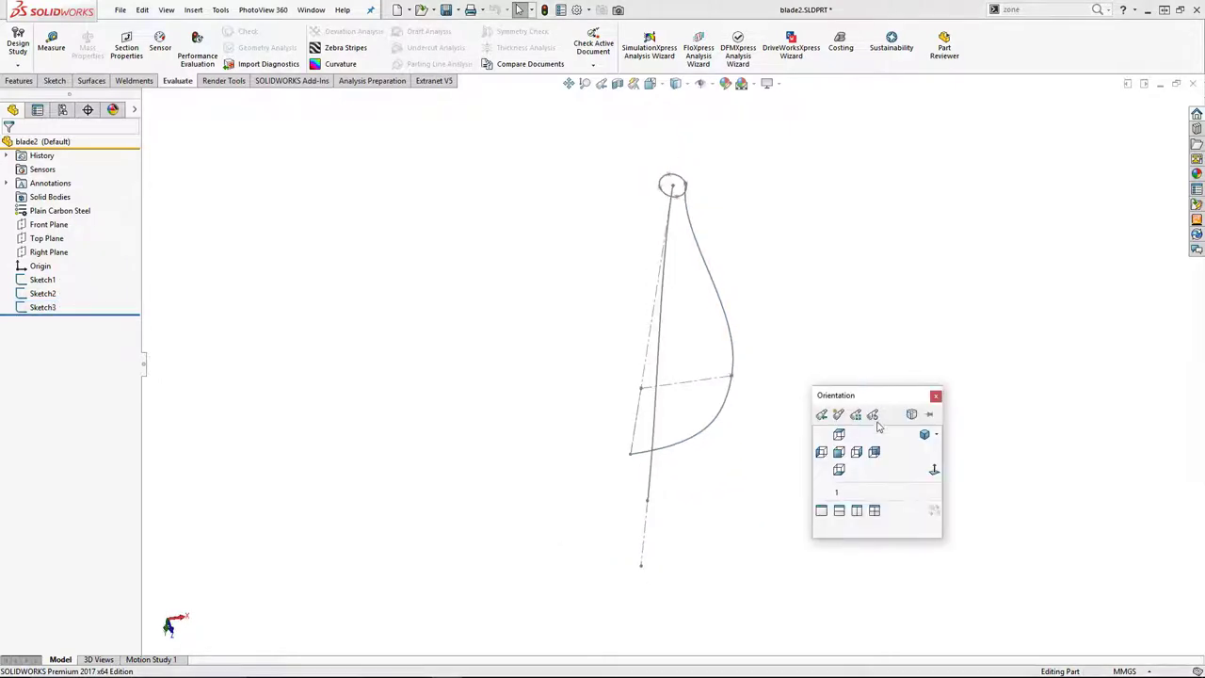
{"action": "left_click", "coordinate": [842, 491]}
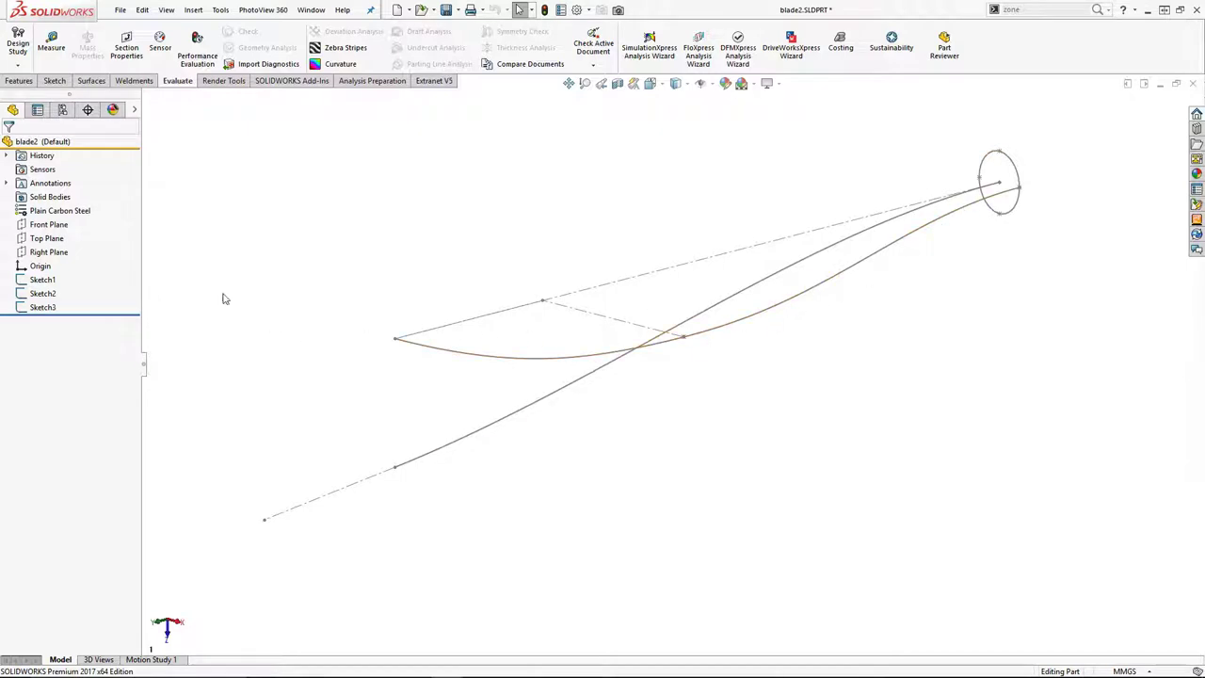
Create a projected curve from Sketch2 and Sketch3 using the sketch-on-sketch projection type
{"action": "left_click", "coordinate": [42, 295]}
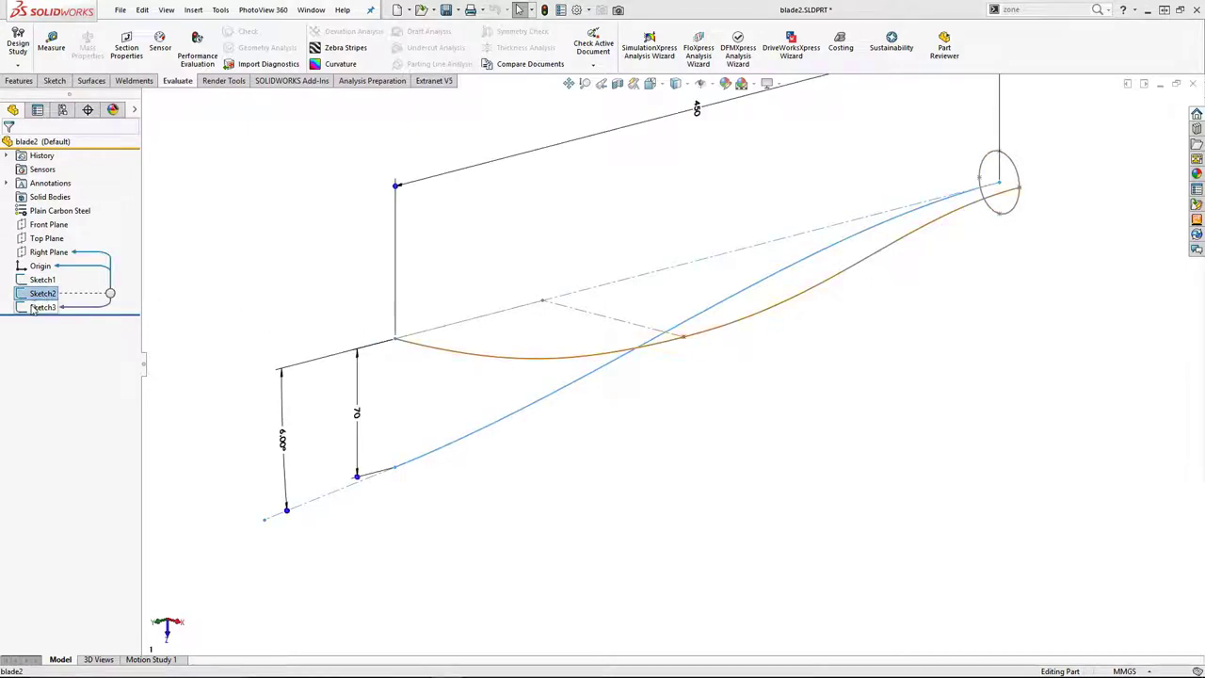
{"action": "left_click", "coordinate": [38, 308], "text": "ctrl"}
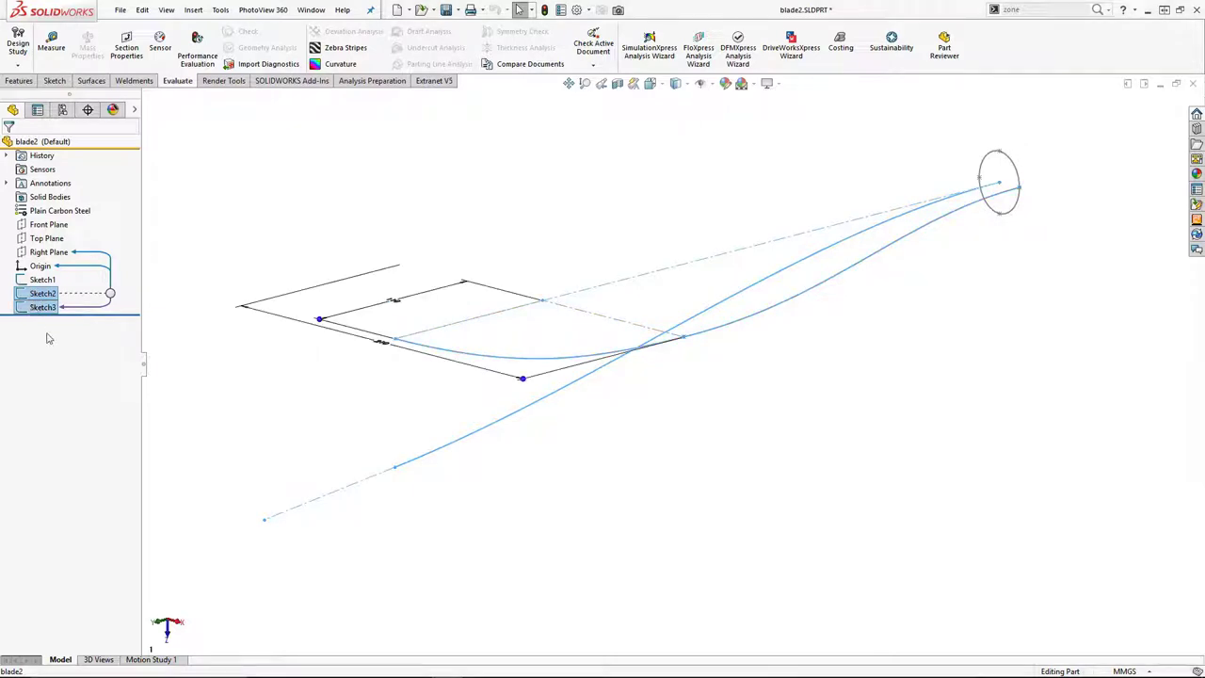
{"action": "left_click", "coordinate": [193, 9]}
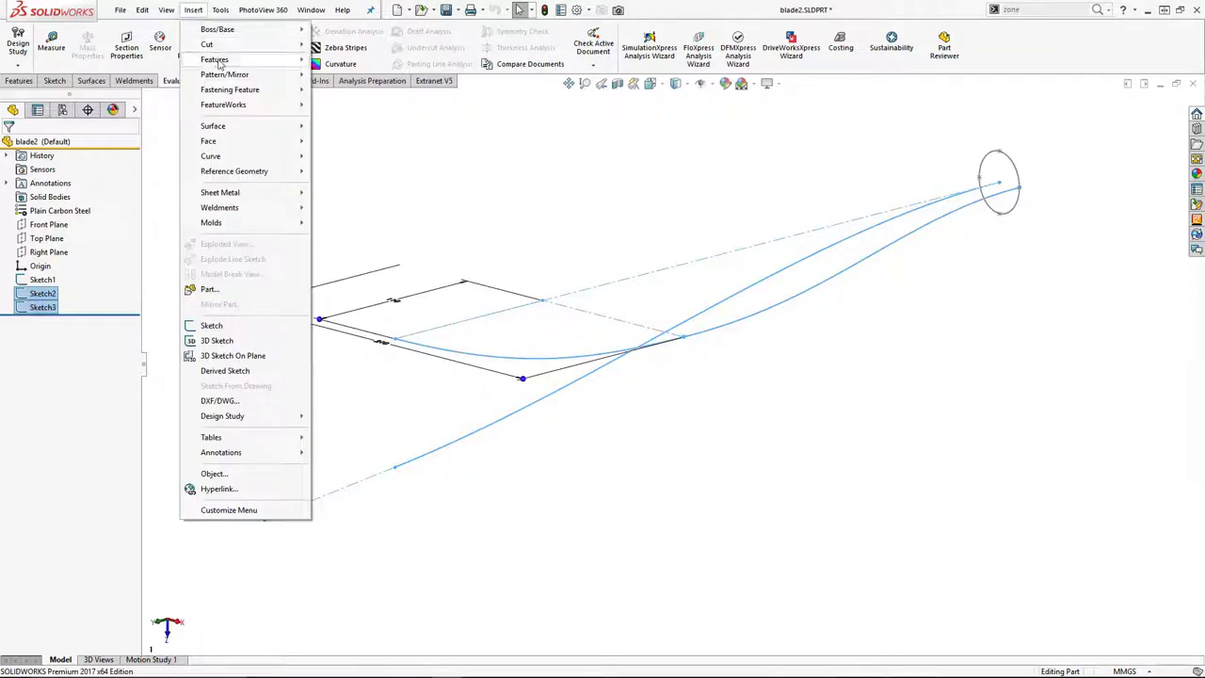
{"action": "mouse_move", "coordinate": [224, 75]}
{"action": "mouse_move", "coordinate": [235, 156]}
{"action": "left_click", "coordinate": [343, 178]}
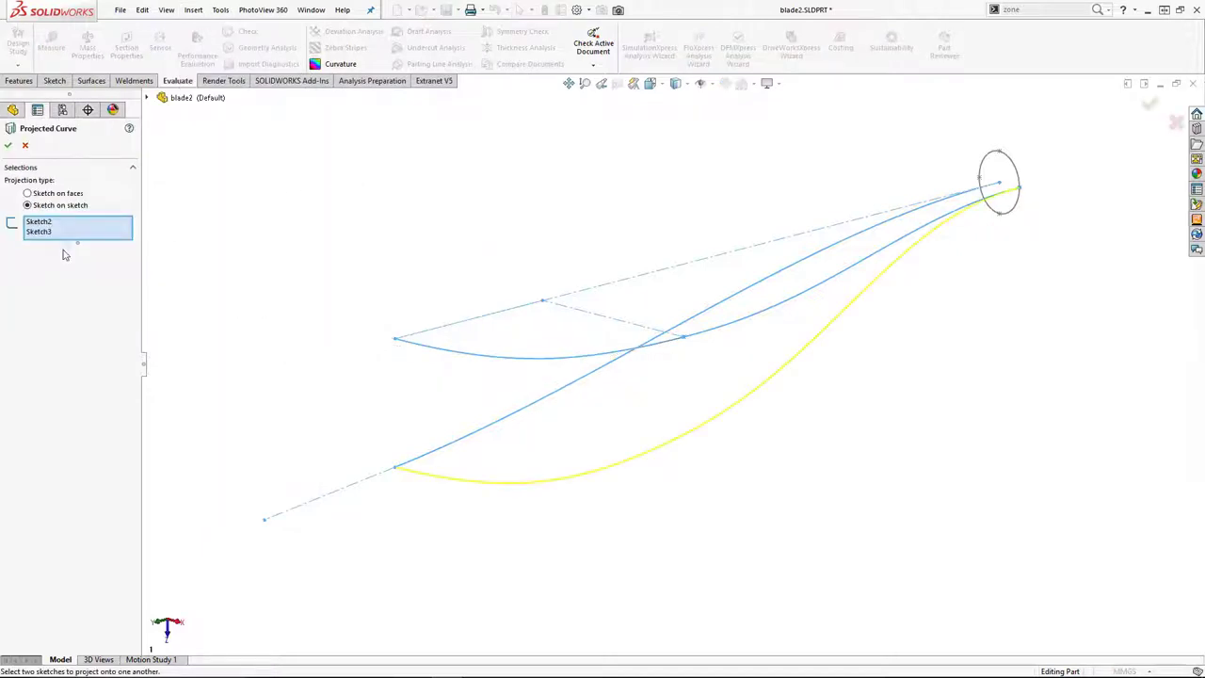
{"action": "left_click", "coordinate": [7, 146]}
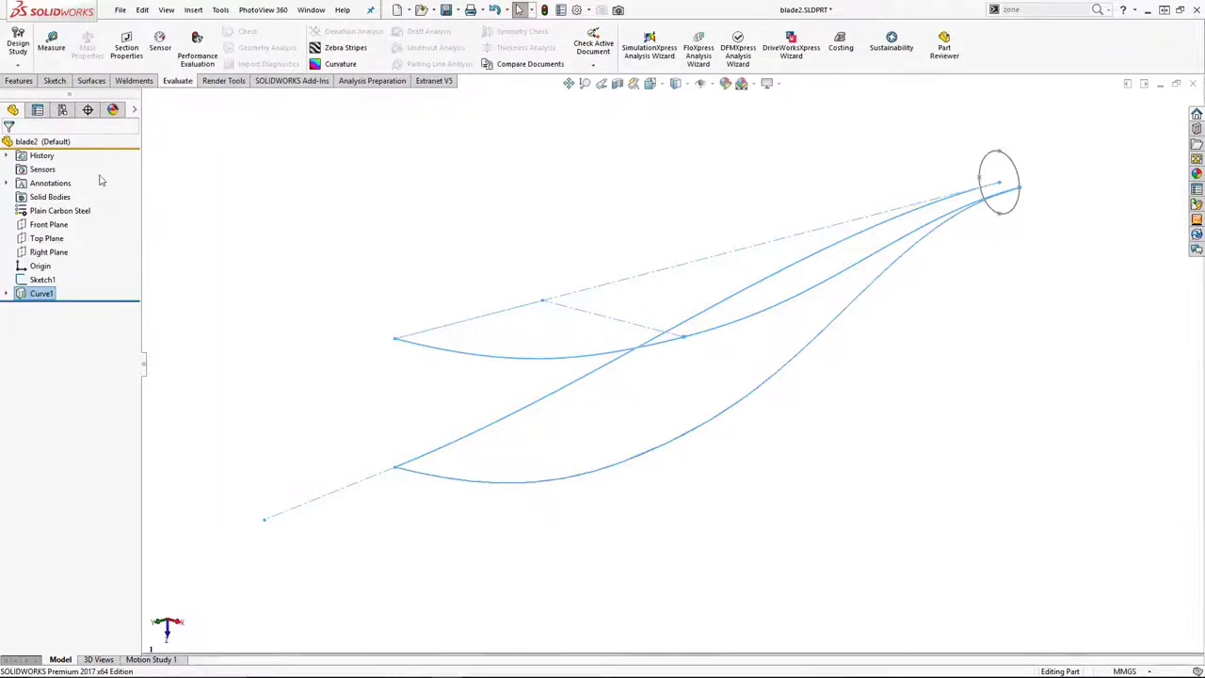
Hide Sketch3 and Sketch2, the two source sketches of the projected curve
{"action": "left_click", "coordinate": [6, 294]}
{"action": "left_click", "coordinate": [55, 306]}
{"action": "left_click", "coordinate": [39, 321], "text": "ctrl"}
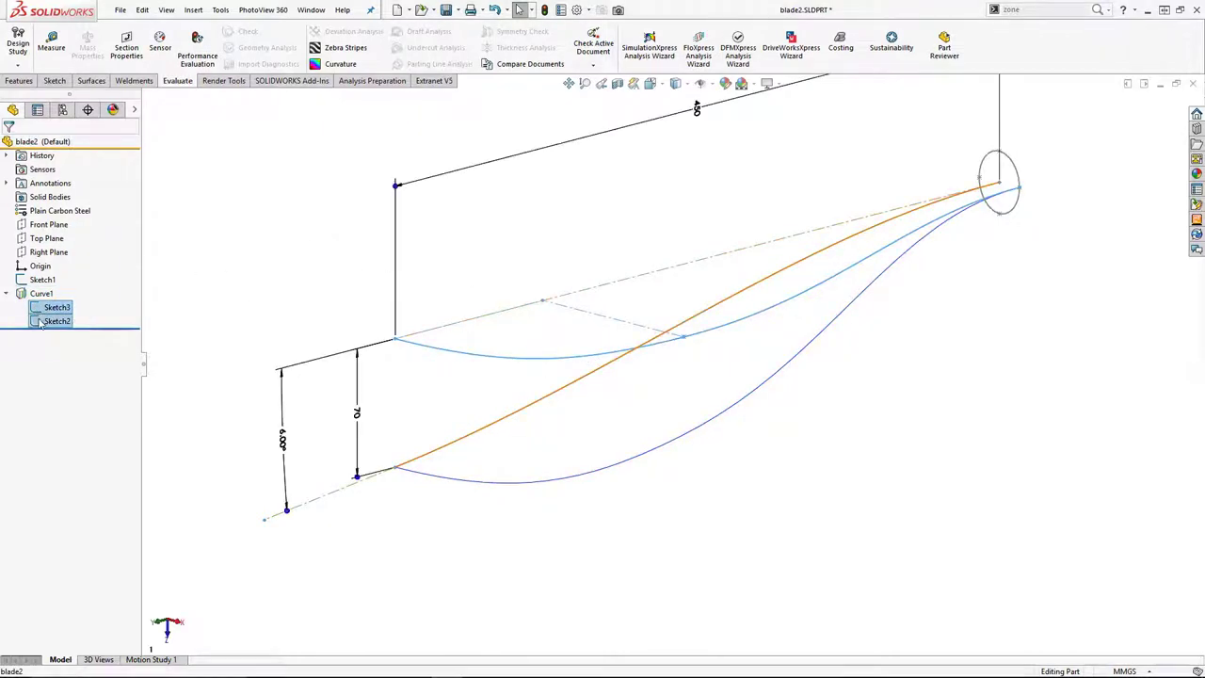
{"action": "right_click", "coordinate": [39, 321]}
{"action": "left_click", "coordinate": [56, 297]}
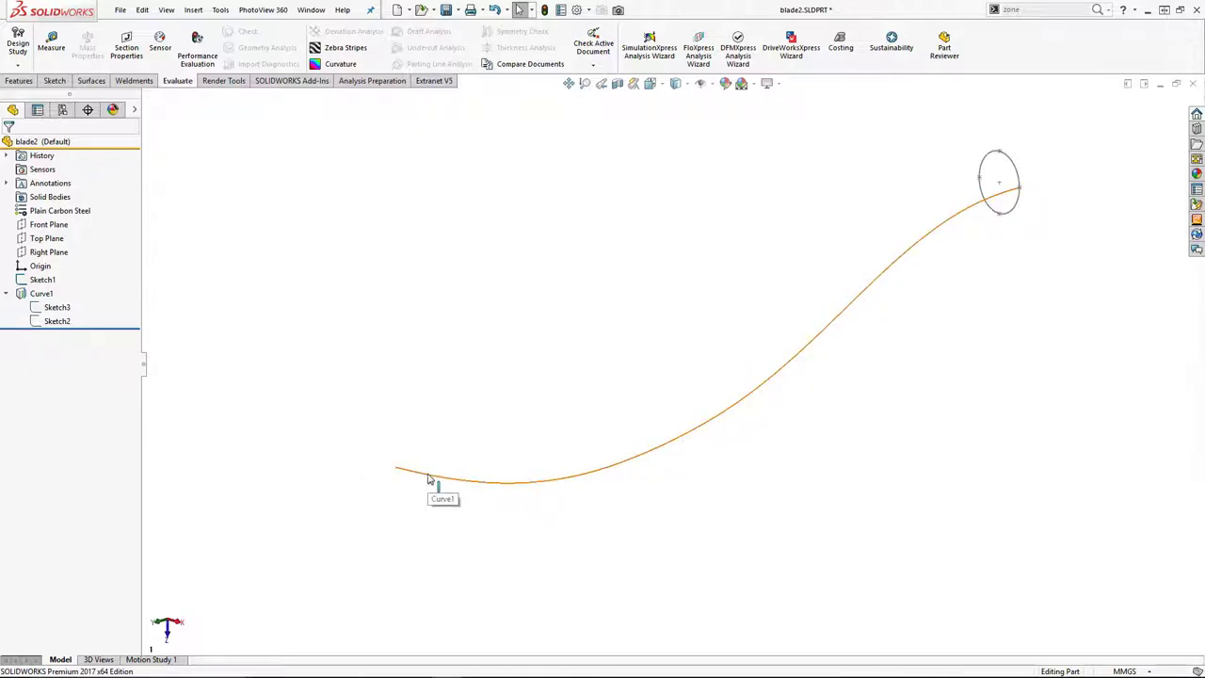
Start a sketch on the Top Plane, convert the ellipse into it and draw two short lines across its edge around the curve's end
{"action": "left_click", "coordinate": [48, 239]}
{"action": "right_click", "coordinate": [57, 243]}
{"action": "left_click", "coordinate": [84, 223]}
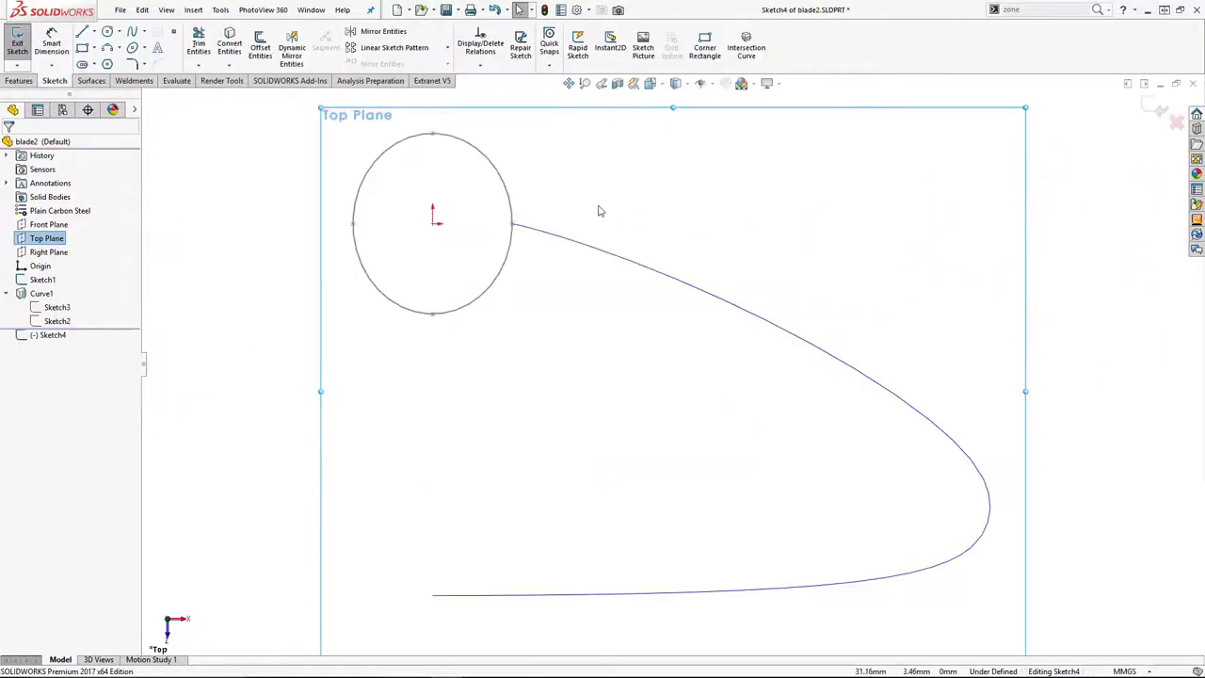
{"action": "left_click", "coordinate": [508, 195]}
{"action": "left_click", "coordinate": [83, 31]}
{"action": "mouse_move", "coordinate": [544, 200]}
{"action": "left_mouse_down"}
{"action": "mouse_move", "coordinate": [492, 207]}
{"action": "mouse_move", "coordinate": [527, 252]}
{"action": "left_mouse_up"}
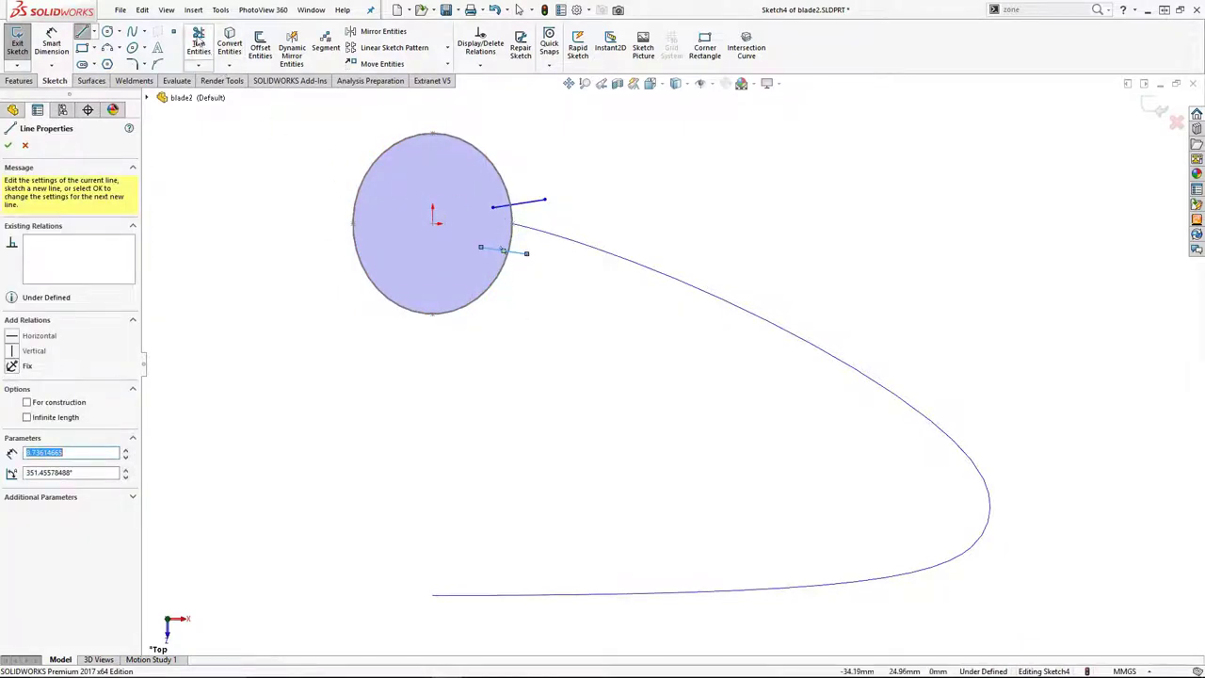
Trim the converted ellipse to the short arc at the projected curve's end and delete the two helper lines
{"action": "left_click", "coordinate": [198, 47]}
{"action": "mouse_move", "coordinate": [545, 156]}
{"action": "left_mouse_down"}
{"action": "mouse_move", "coordinate": [461, 215]}
{"action": "mouse_move", "coordinate": [497, 220]}
{"action": "left_mouse_up"}
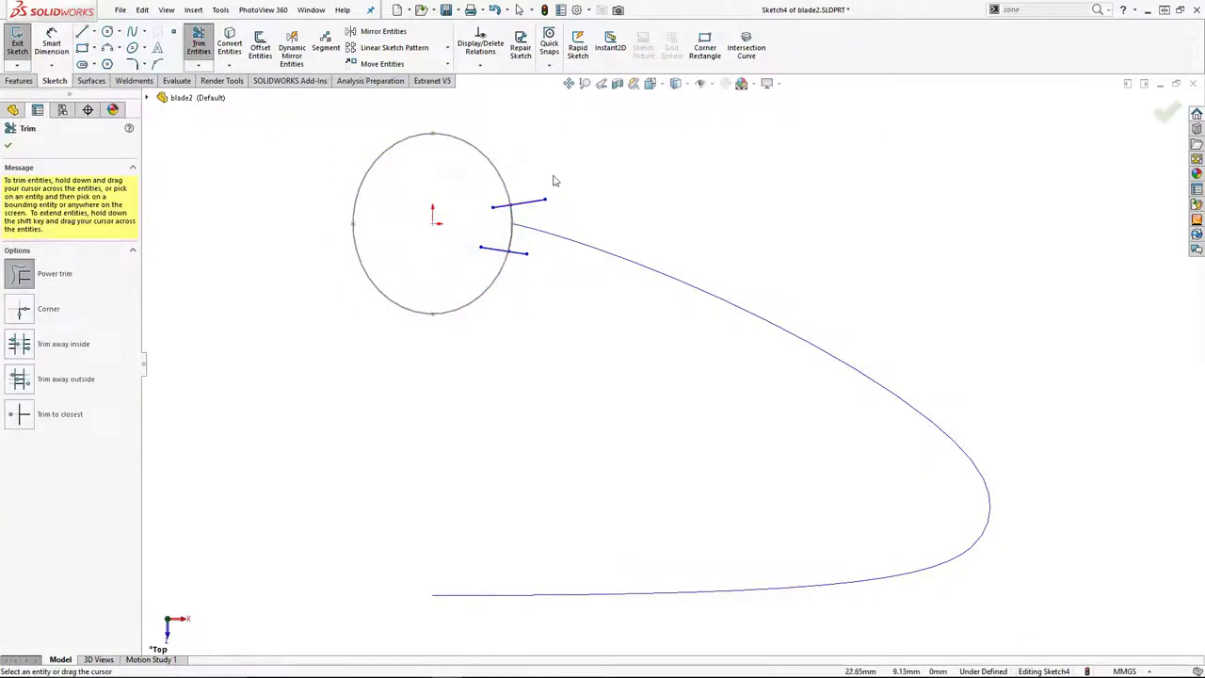
{"action": "key", "text": "Escape"}
{"action": "left_click", "coordinate": [538, 202]}
{"action": "key", "text": "Delete"}
{"action": "left_click", "coordinate": [523, 252]}
{"action": "key", "text": "Delete"}
Add a Vertical relation between the two endpoints of the short arc
{"action": "left_click", "coordinate": [508, 253]}
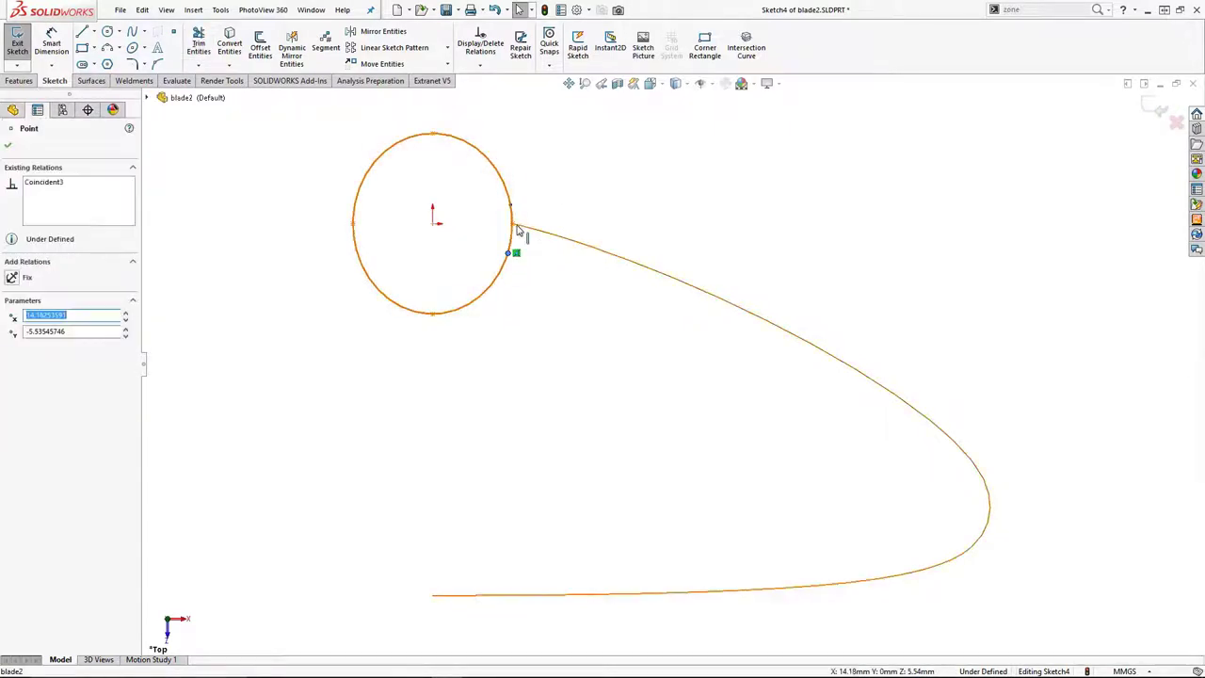
{"action": "left_click", "coordinate": [510, 205], "text": "ctrl"}
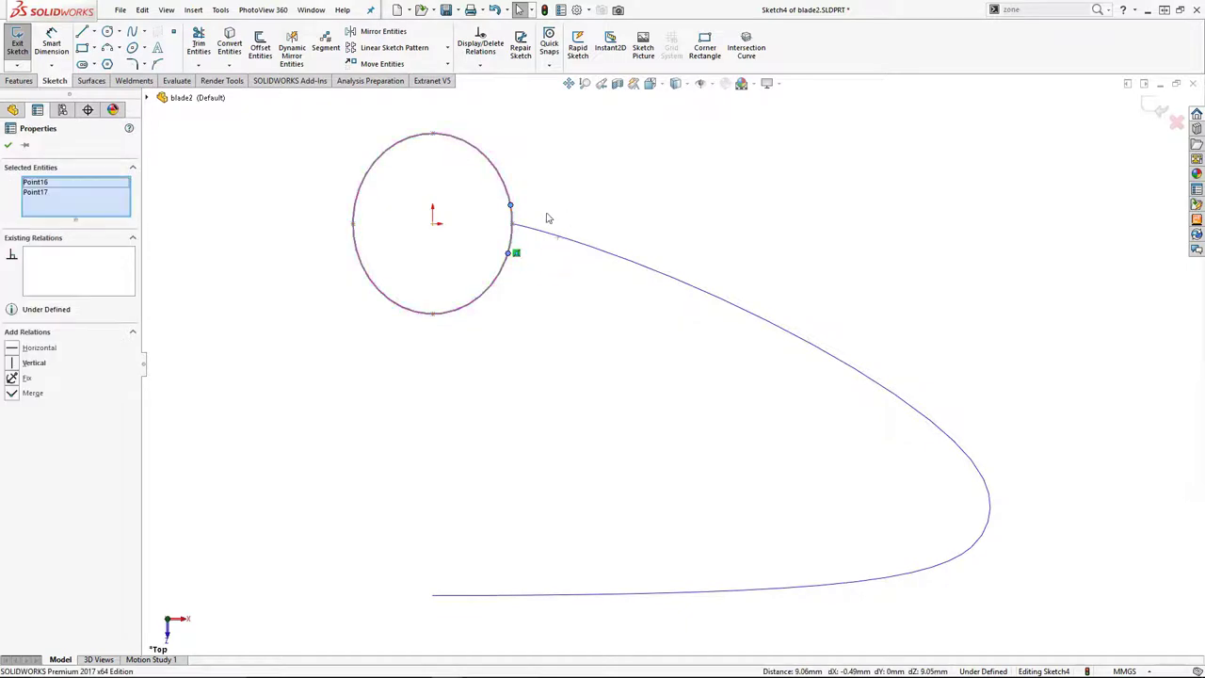
{"action": "left_click", "coordinate": [22, 362]}
Dimension the short arc to 2 mm and exit the sketch
{"action": "left_click", "coordinate": [52, 44]}
{"action": "key", "text": "ctrl+8"}
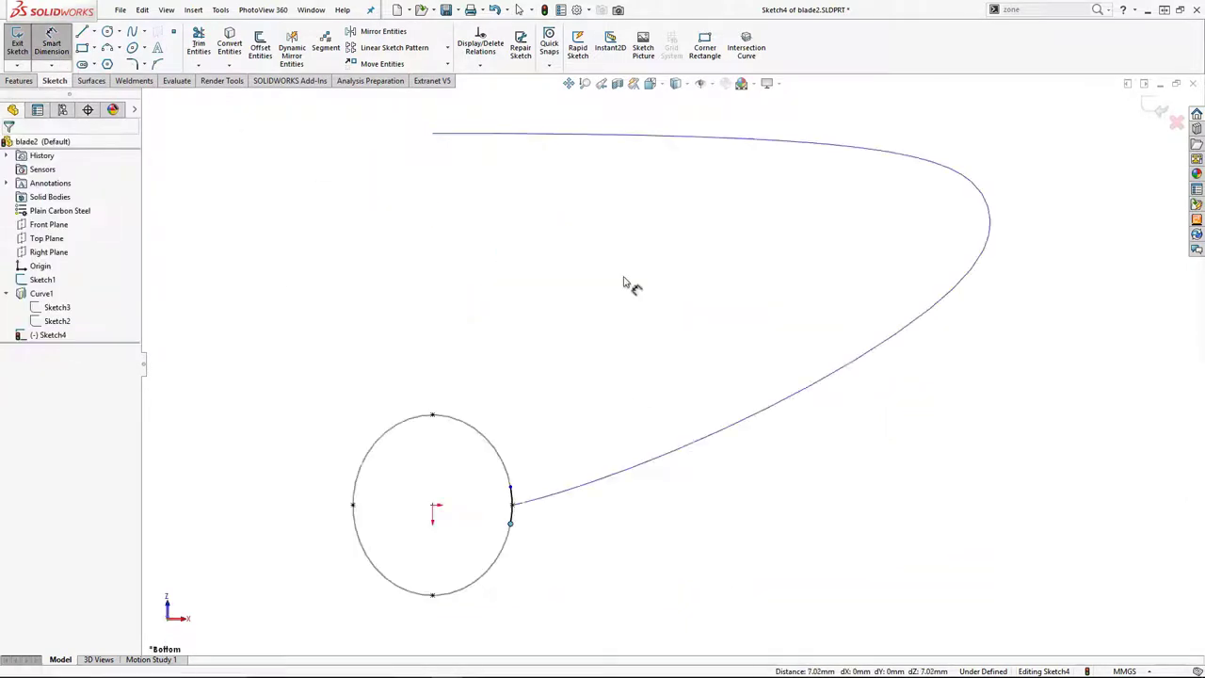
{"action": "left_click", "coordinate": [511, 497]}
{"action": "left_click", "coordinate": [565, 487]}
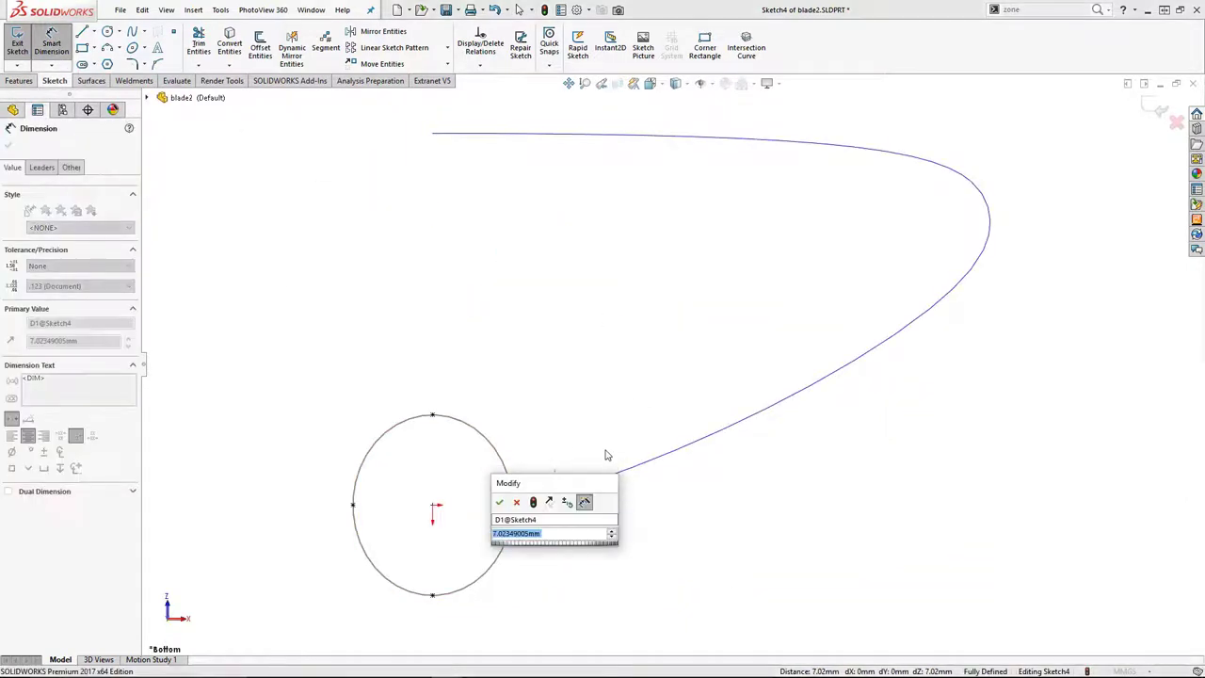
{"action": "type", "text": "2"}
{"action": "key", "text": "Return"}
{"action": "key", "text": "Escape"}
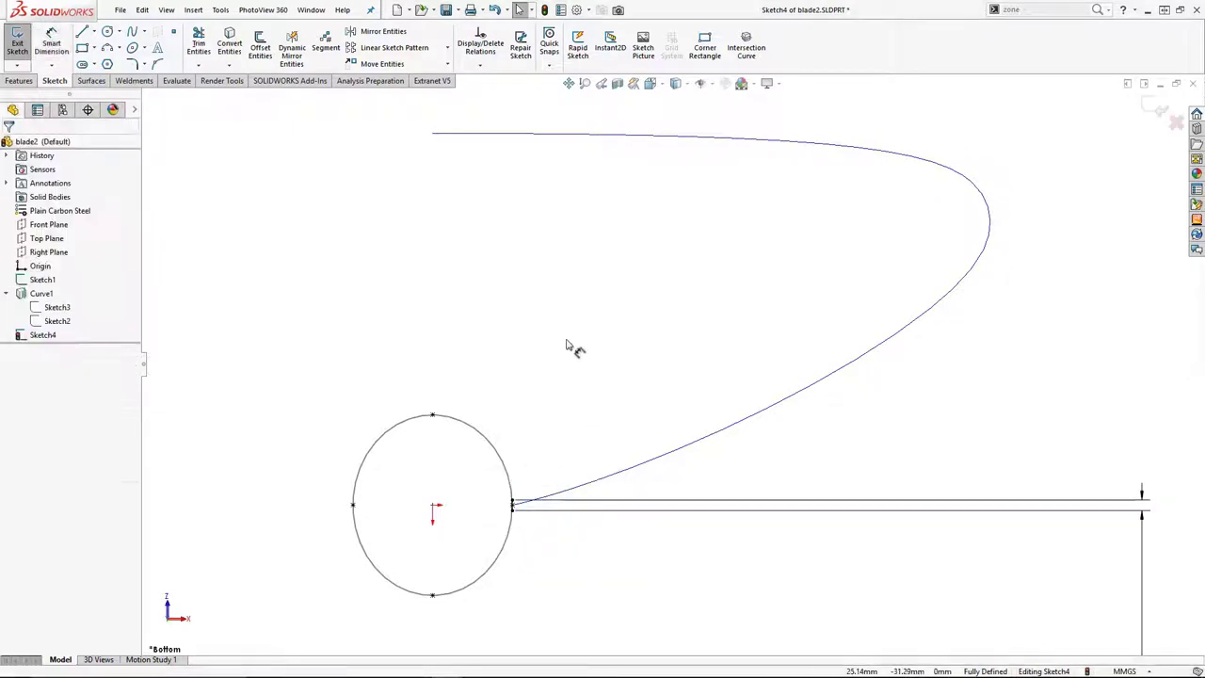
{"action": "scroll", "coordinate": [568, 344], "scroll_direction": "up", "scroll_amount": 2}
{"action": "scroll", "coordinate": [818, 544], "scroll_direction": "up", "scroll_amount": 3}
{"action": "left_click", "coordinate": [1154, 110]}
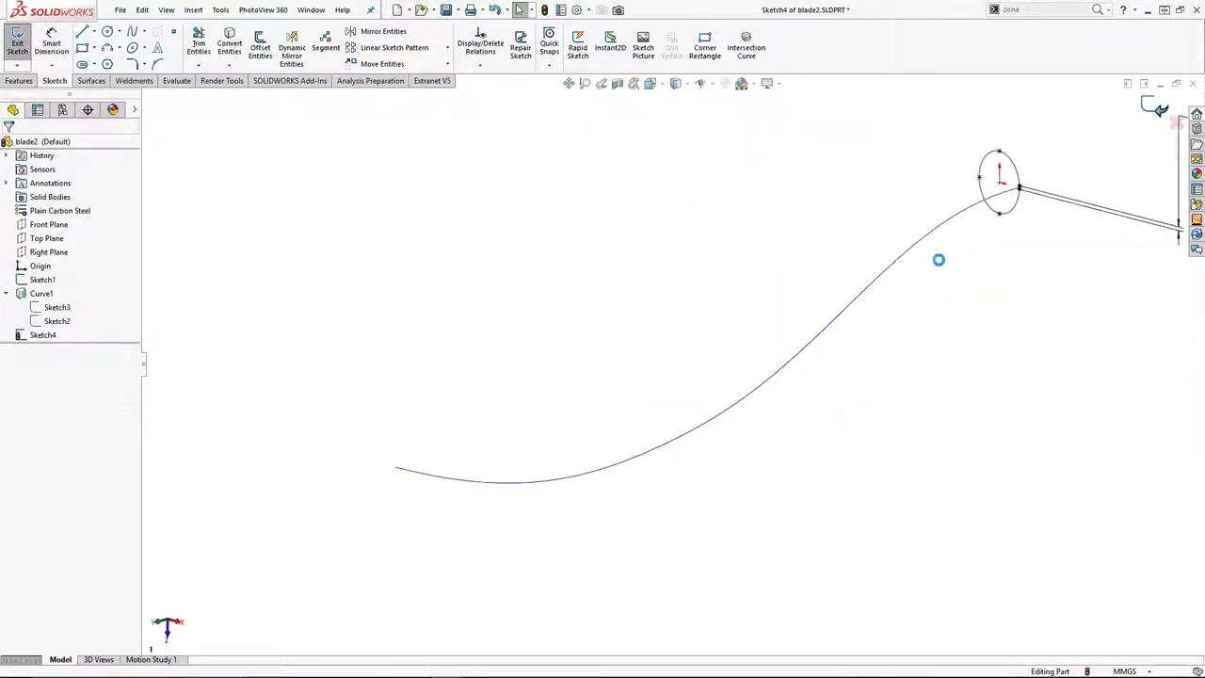
Create a swept surface with the short arc (Sketch4) as profile and the projected curve (Curve1) as path
{"action": "left_click", "coordinate": [92, 82]}
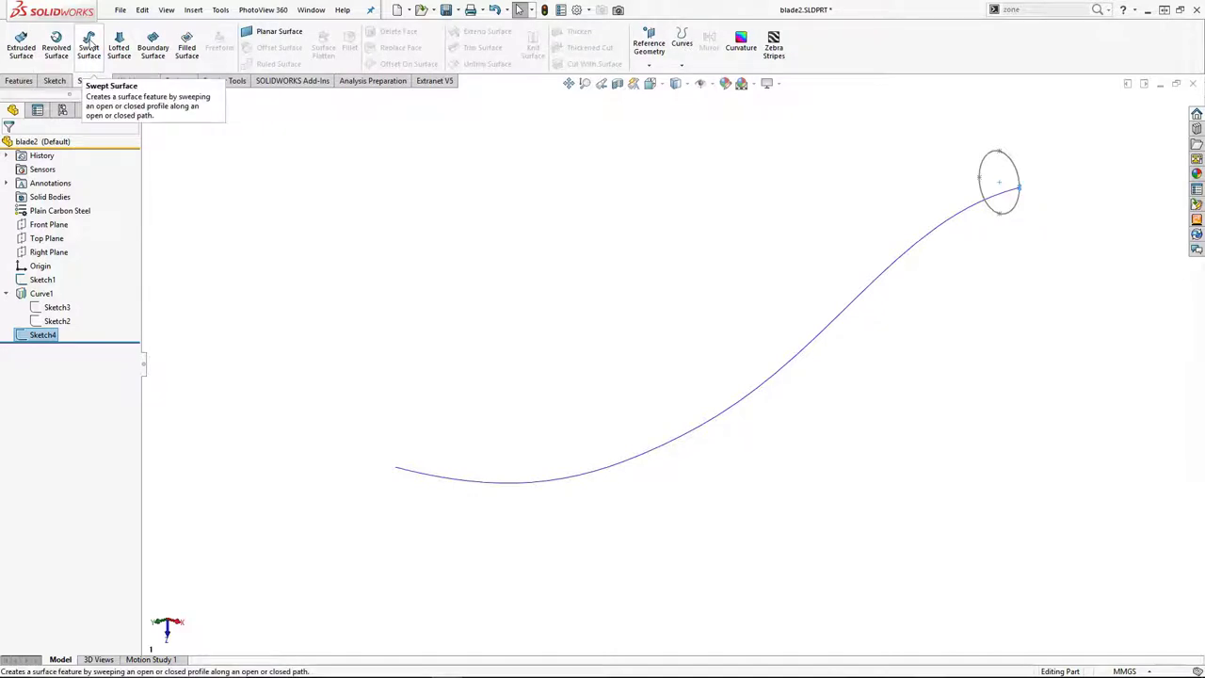
{"action": "left_click", "coordinate": [90, 47]}
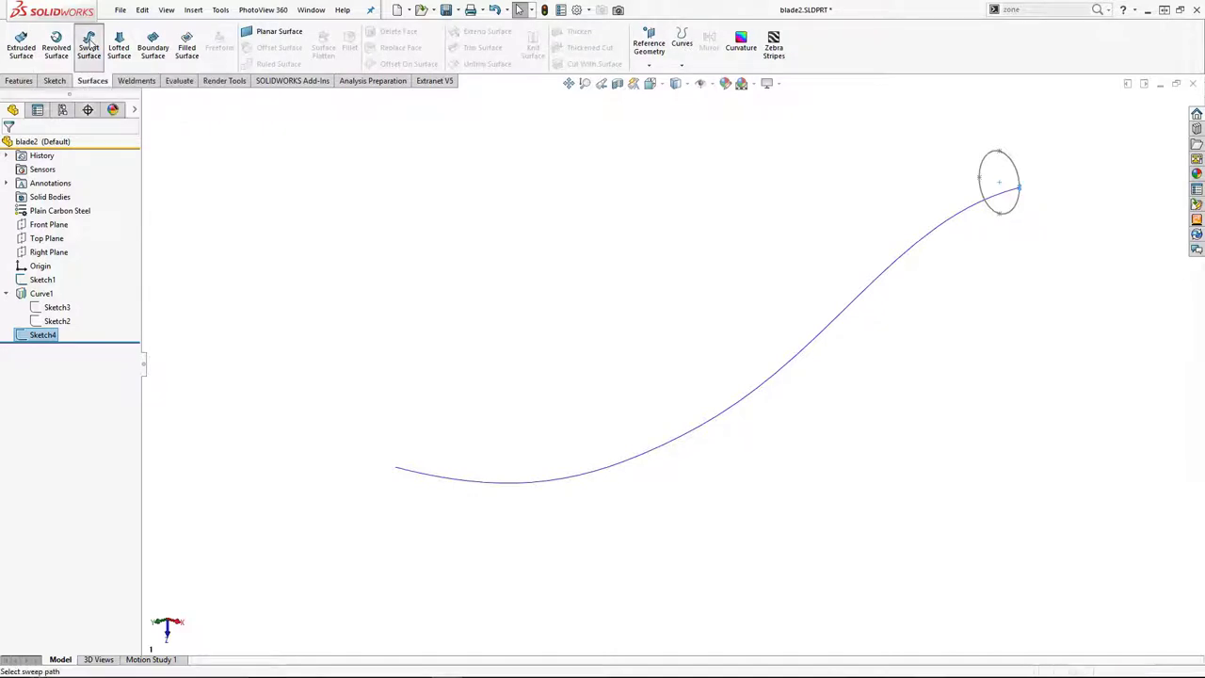
{"action": "left_click", "coordinate": [716, 422]}
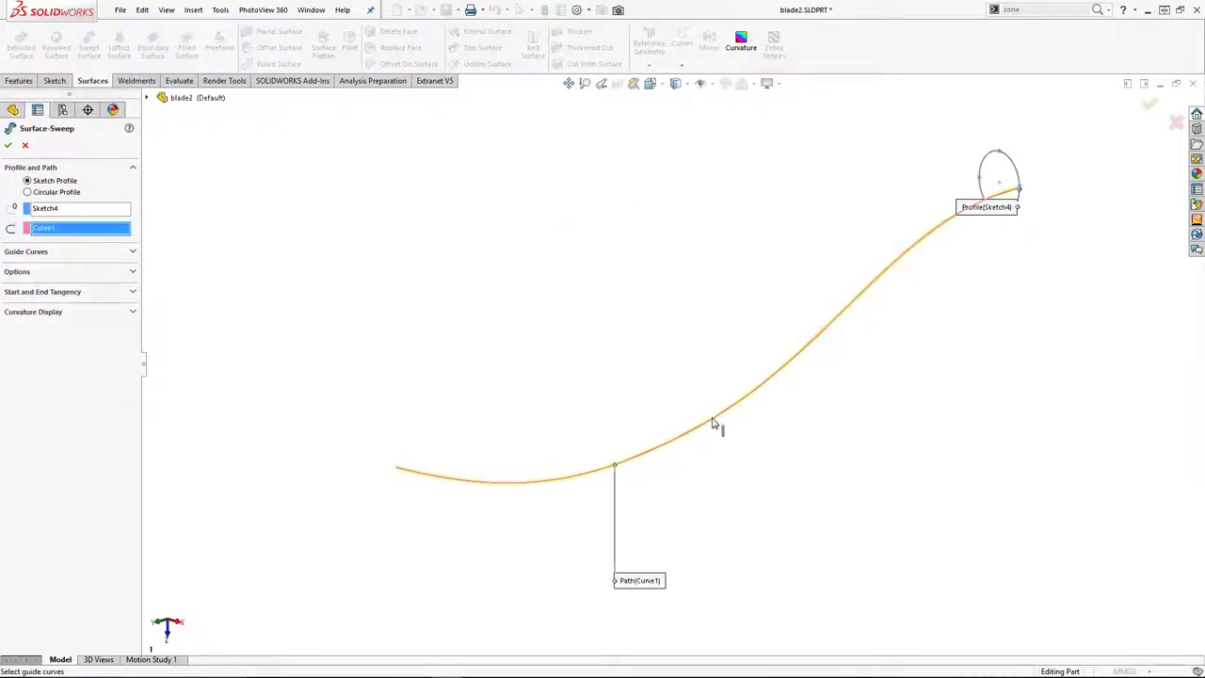
{"action": "left_click", "coordinate": [8, 146]}
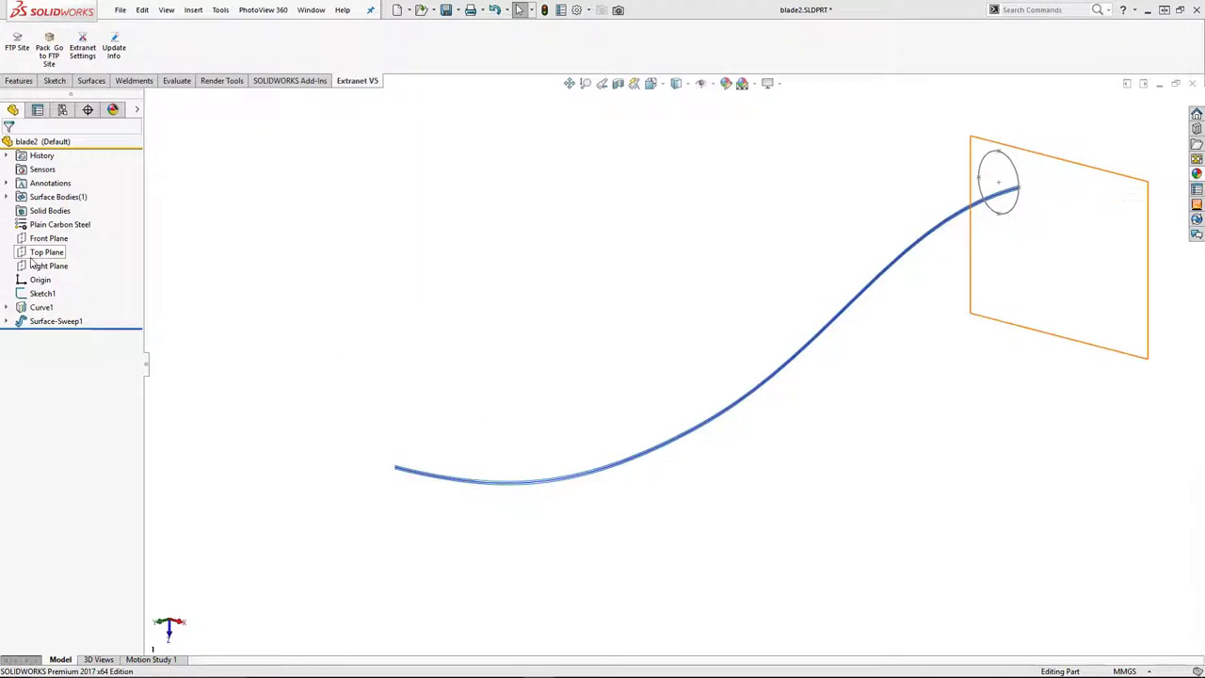
Start a sketch on the Right Plane and show Sketch2 under the projected curve as a reference
{"action": "left_click", "coordinate": [33, 269]}
{"action": "left_click", "coordinate": [47, 242]}
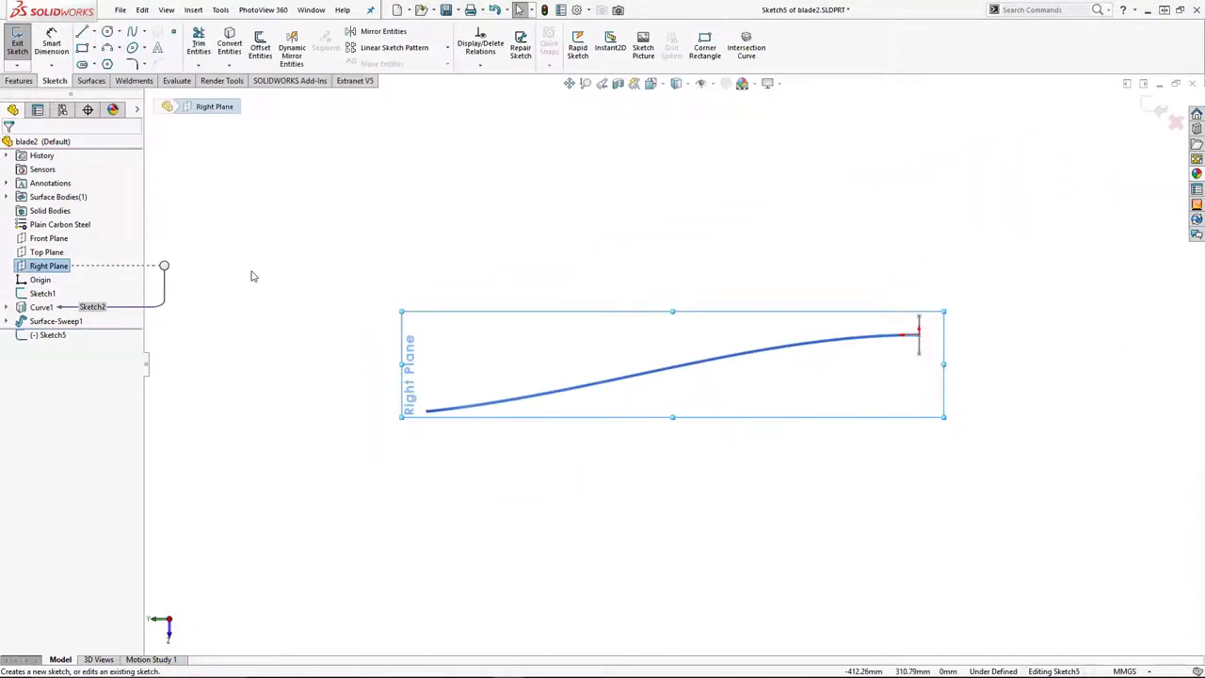
{"action": "left_click", "coordinate": [321, 255]}
{"action": "scroll", "coordinate": [713, 339], "scroll_direction": "down", "scroll_amount": 2}
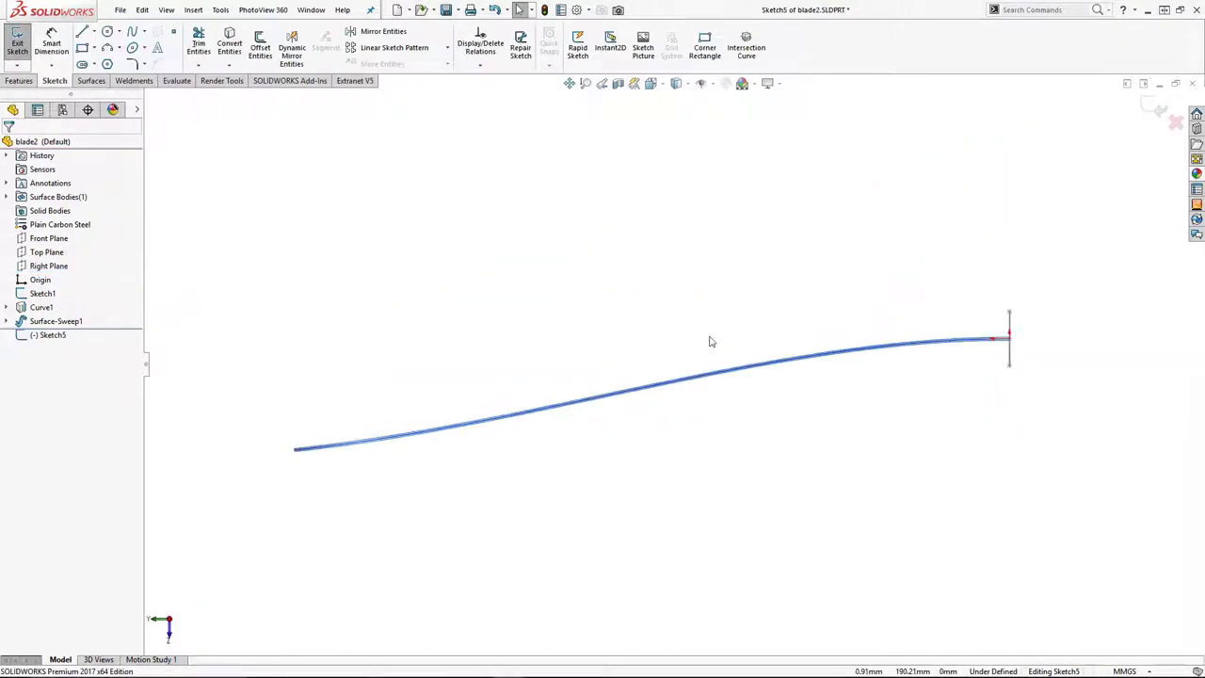
{"action": "left_click", "coordinate": [7, 309]}
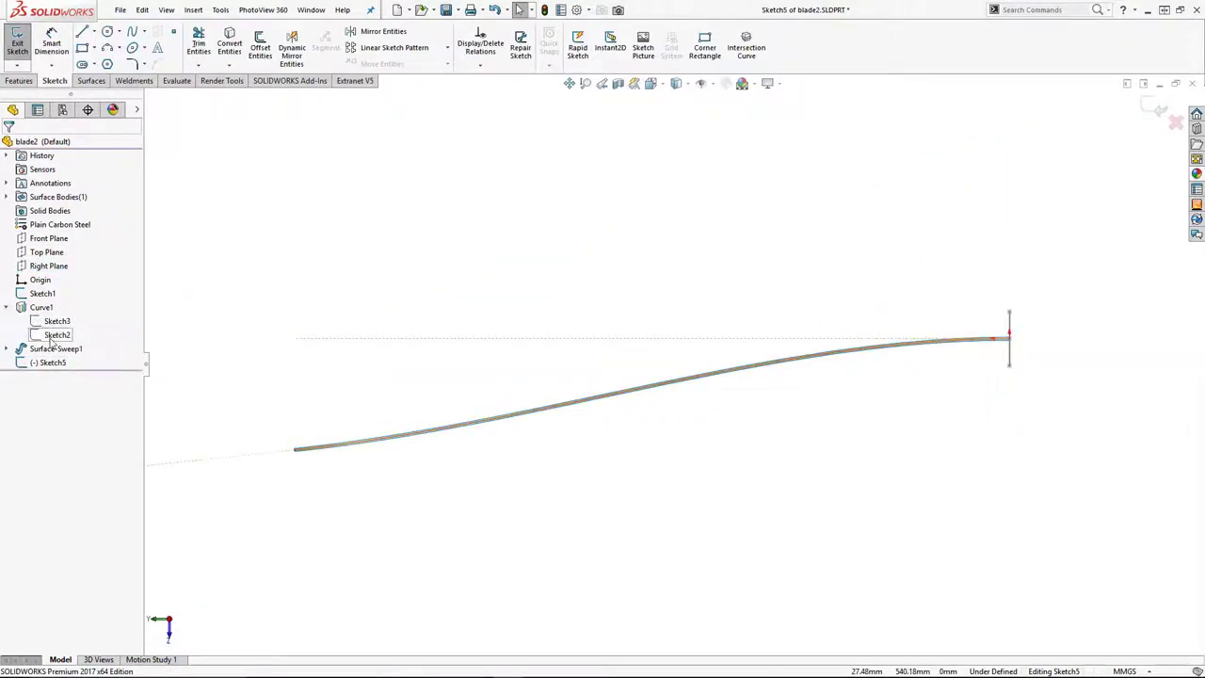
{"action": "left_click", "coordinate": [48, 337]}
{"action": "left_click", "coordinate": [62, 321]}
Draw a two-point spline from the ellipse's upper edge to the blade tip and snap its end onto the Sketch2 curve's endpoint
{"action": "left_click", "coordinate": [132, 31]}
{"action": "left_click", "coordinate": [1010, 312]}
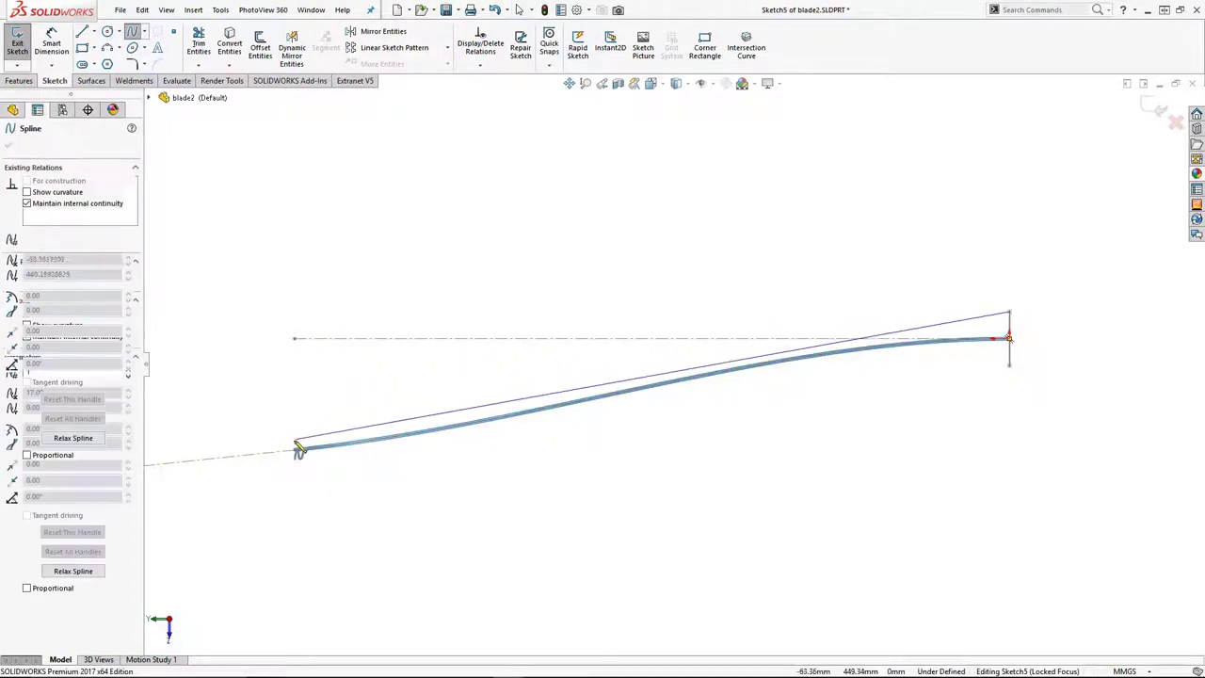
{"action": "left_click", "coordinate": [295, 445]}
{"action": "key", "text": "Escape"}
{"action": "scroll", "coordinate": [329, 452], "scroll_direction": "down", "scroll_amount": 10}
{"action": "left_click_drag", "start_coordinate": [452, 262], "coordinate": [453, 367]}
{"action": "key", "text": "Escape"}
Shape the upper spline into a gentle curve by adjusting its tangent handles at the ellipse and at the blade tip
{"action": "scroll", "coordinate": [871, 304], "scroll_direction": "up", "scroll_amount": 6}
{"action": "scroll", "coordinate": [871, 308], "scroll_direction": "up", "scroll_amount": 5}
{"action": "scroll", "coordinate": [1121, 282], "scroll_direction": "down", "scroll_amount": 9}
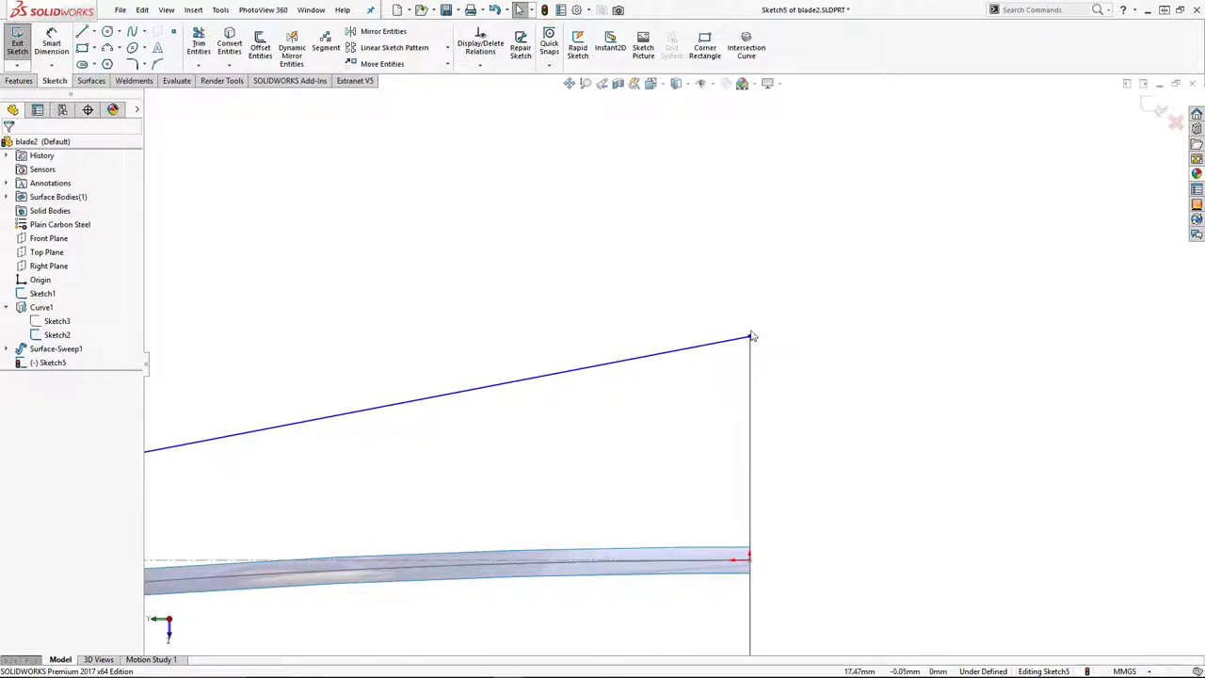
{"action": "left_click", "coordinate": [751, 336]}
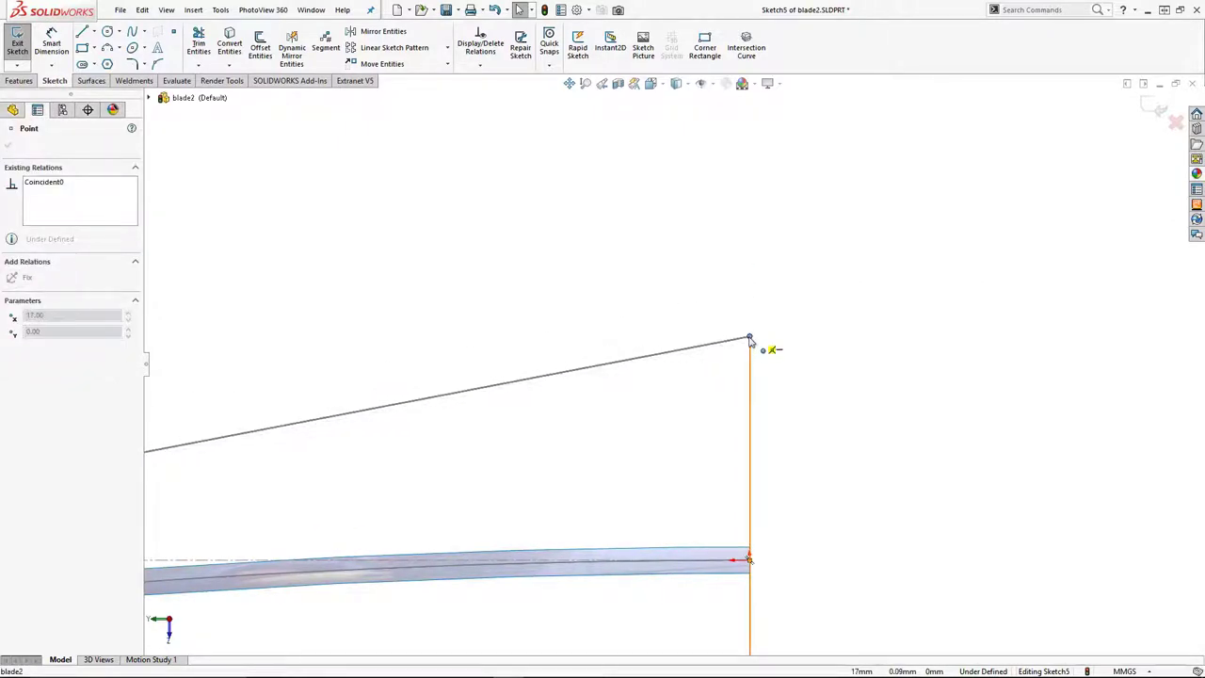
{"action": "left_click", "coordinate": [650, 298]}
{"action": "left_click", "coordinate": [643, 357]}
{"action": "middle_click_drag", "start_coordinate": [643, 358], "coordinate": [246, 448]}
{"action": "left_click_drag", "start_coordinate": [233, 446], "coordinate": [228, 382]}
{"action": "scroll", "coordinate": [671, 364], "scroll_direction": "up", "scroll_amount": 7}
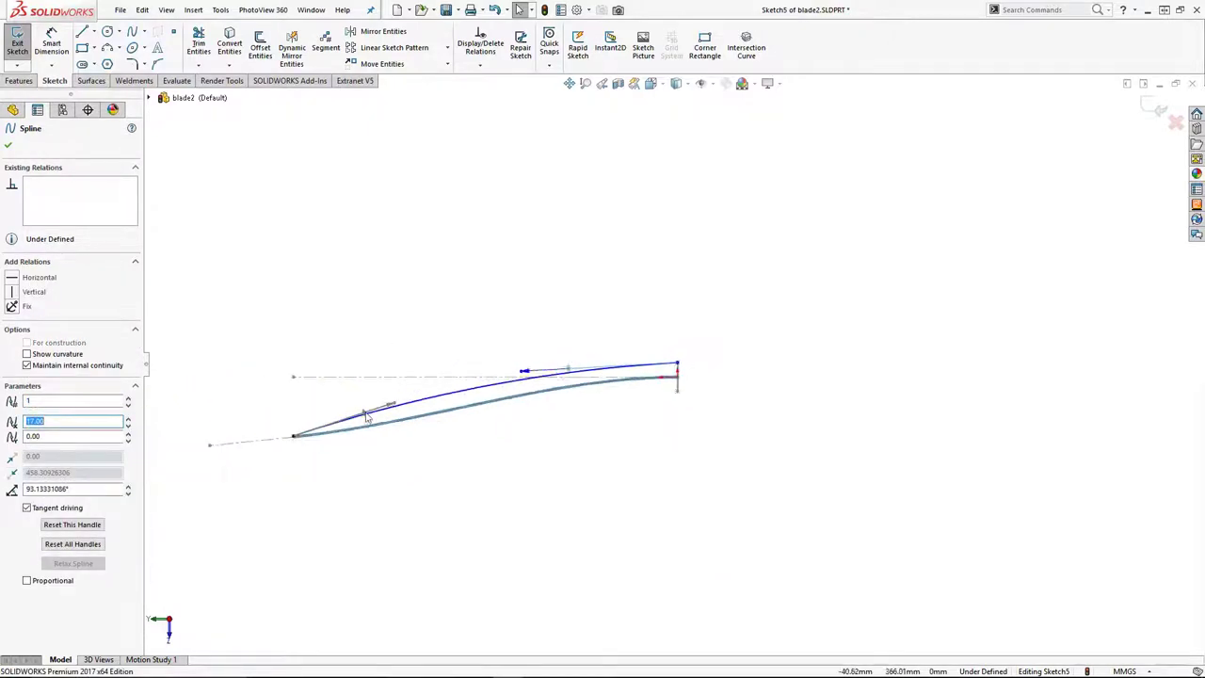
{"action": "scroll", "coordinate": [363, 414], "scroll_direction": "down", "scroll_amount": 5}
{"action": "left_click_drag", "start_coordinate": [495, 367], "coordinate": [525, 388]}
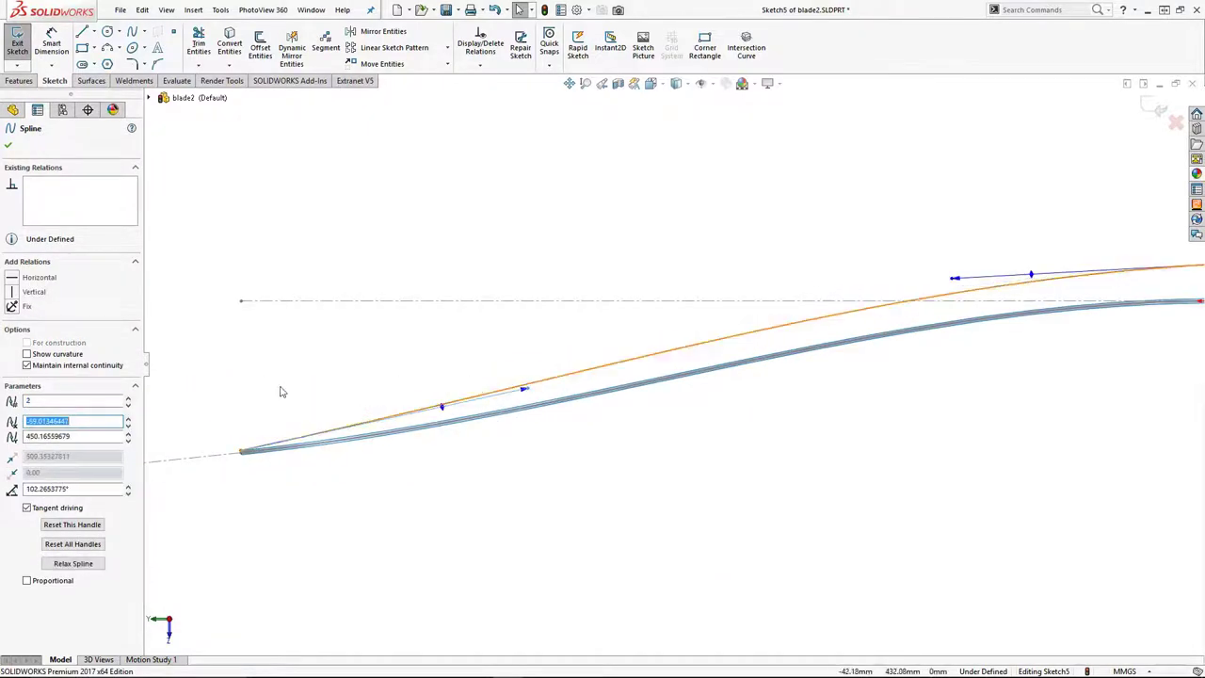
Draw a construction line outward from the spline's endpoint at the blade tip
{"action": "left_click", "coordinate": [93, 31]}
{"action": "left_click", "coordinate": [108, 57]}
{"action": "middle_click_drag", "start_coordinate": [317, 457], "coordinate": [537, 425]}
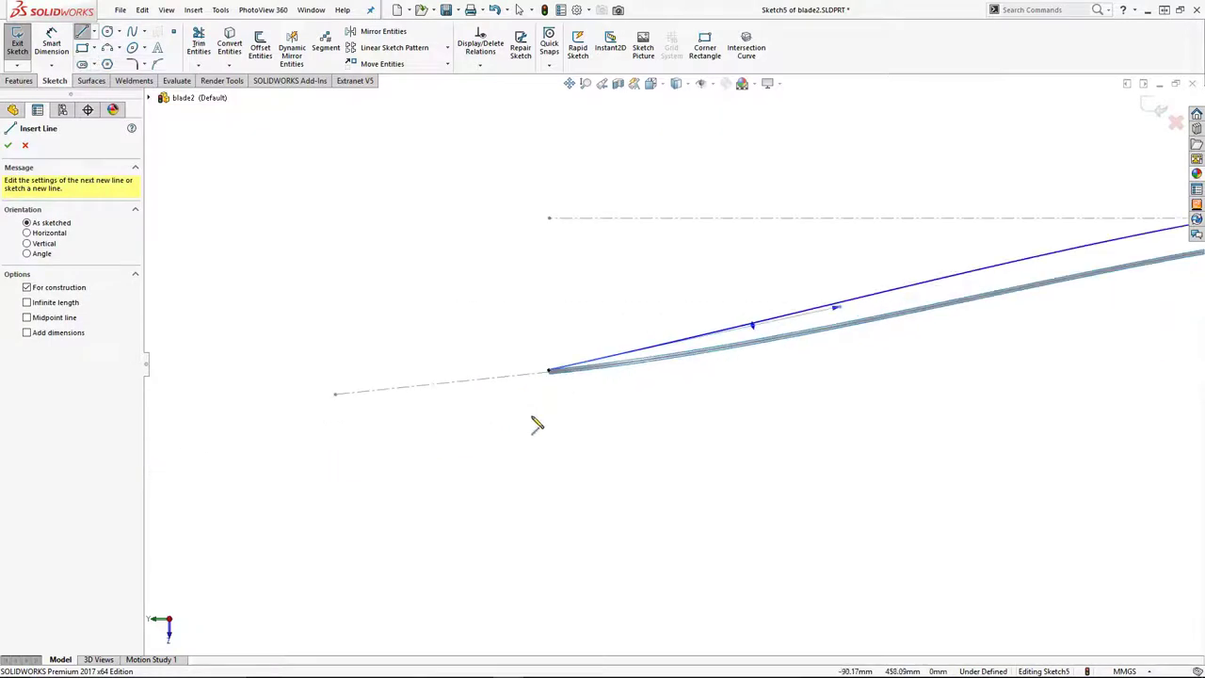
{"action": "left_click", "coordinate": [548, 370]}
{"action": "left_click", "coordinate": [429, 402]}
{"action": "key", "text": "Escape"}
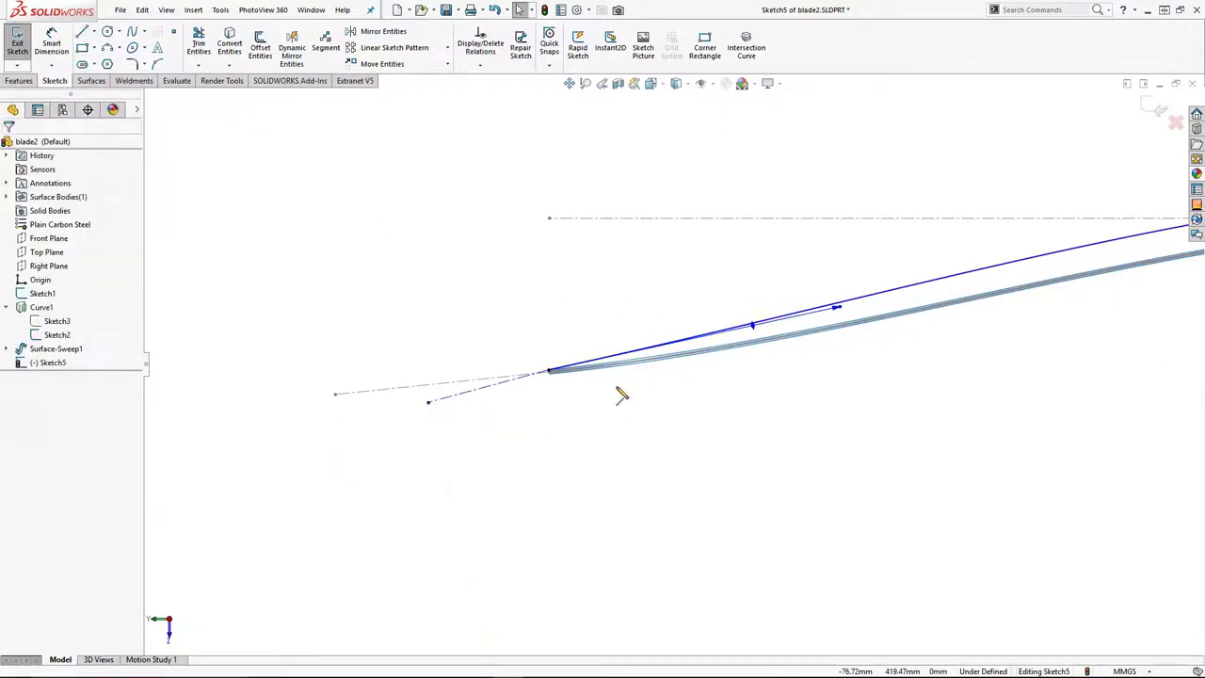
Make the construction line tangent to the spline and parallel to the Sketch2 centerline at the blade tip
{"action": "left_click", "coordinate": [616, 358]}
{"action": "left_click", "coordinate": [530, 374], "text": "ctrl"}
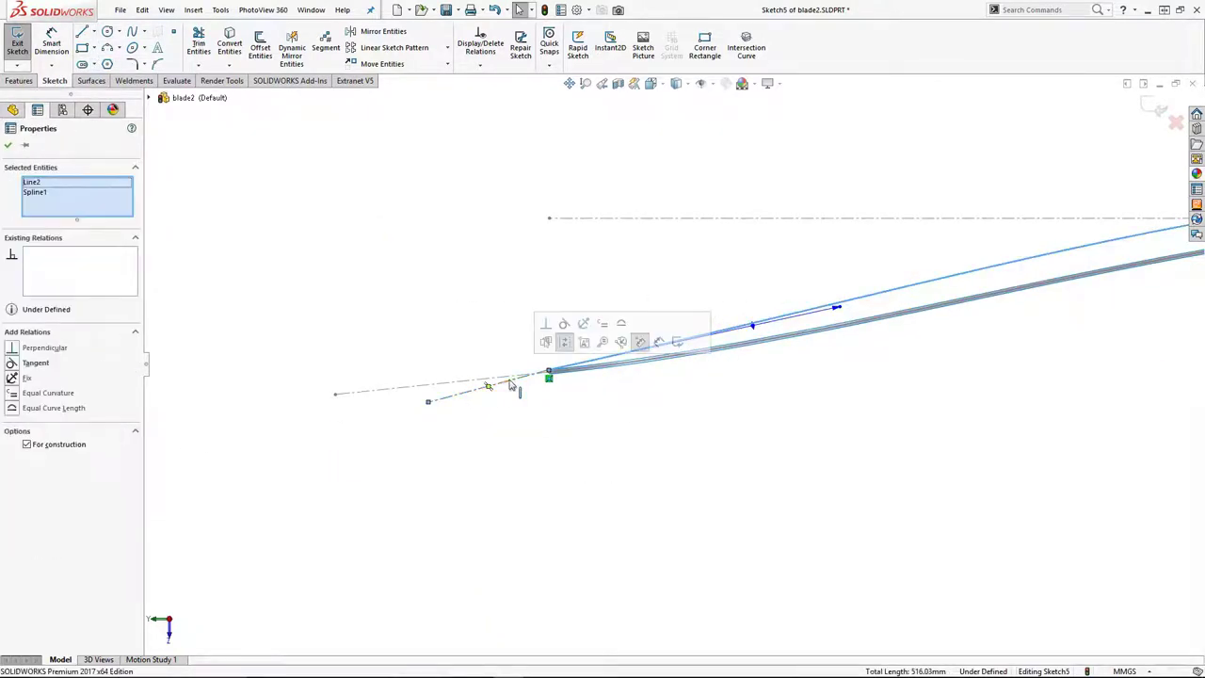
{"action": "left_click", "coordinate": [640, 341]}
{"action": "left_click_drag", "start_coordinate": [428, 402], "coordinate": [346, 394]}
{"action": "scroll", "coordinate": [363, 402], "scroll_direction": "down", "scroll_amount": 3}
{"action": "left_click", "coordinate": [405, 379]}
{"action": "left_click", "coordinate": [392, 364], "text": "ctrl"}
{"action": "left_click", "coordinate": [465, 309]}
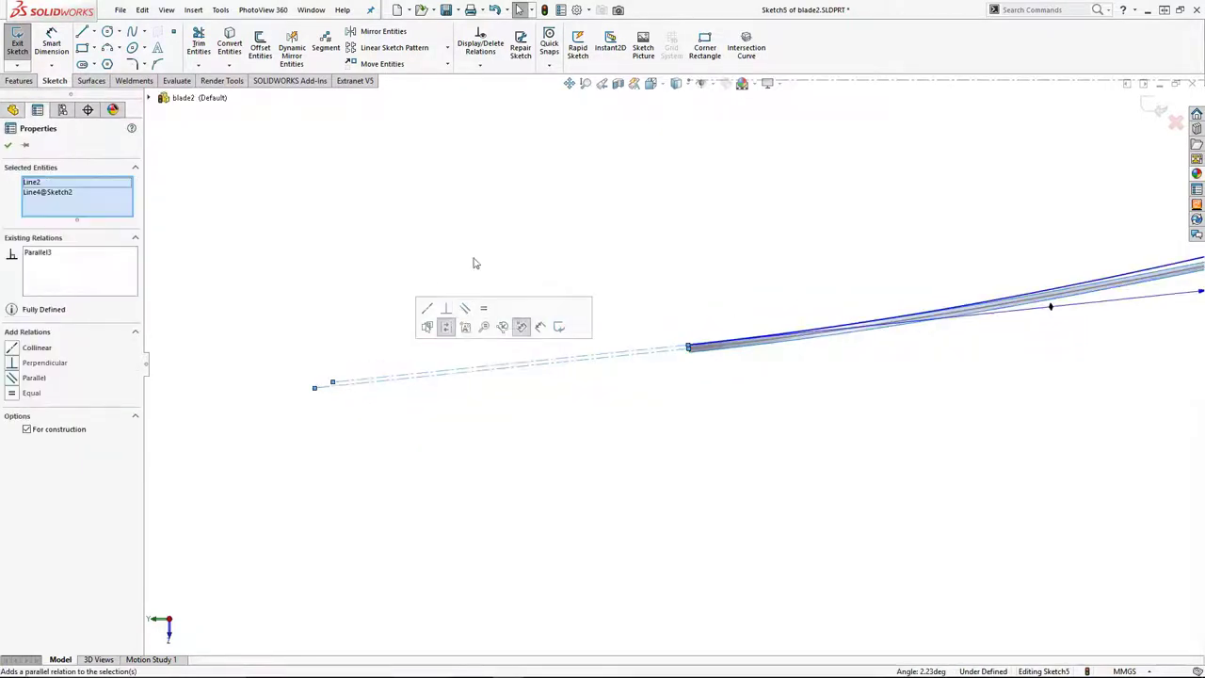
Refine the upper spline by shortening its tip handle and flattening its root handle, then exit the sketch
{"action": "scroll", "coordinate": [1008, 322], "scroll_direction": "up", "scroll_amount": 3}
{"action": "scroll", "coordinate": [1054, 314], "scroll_direction": "down", "scroll_amount": 2}
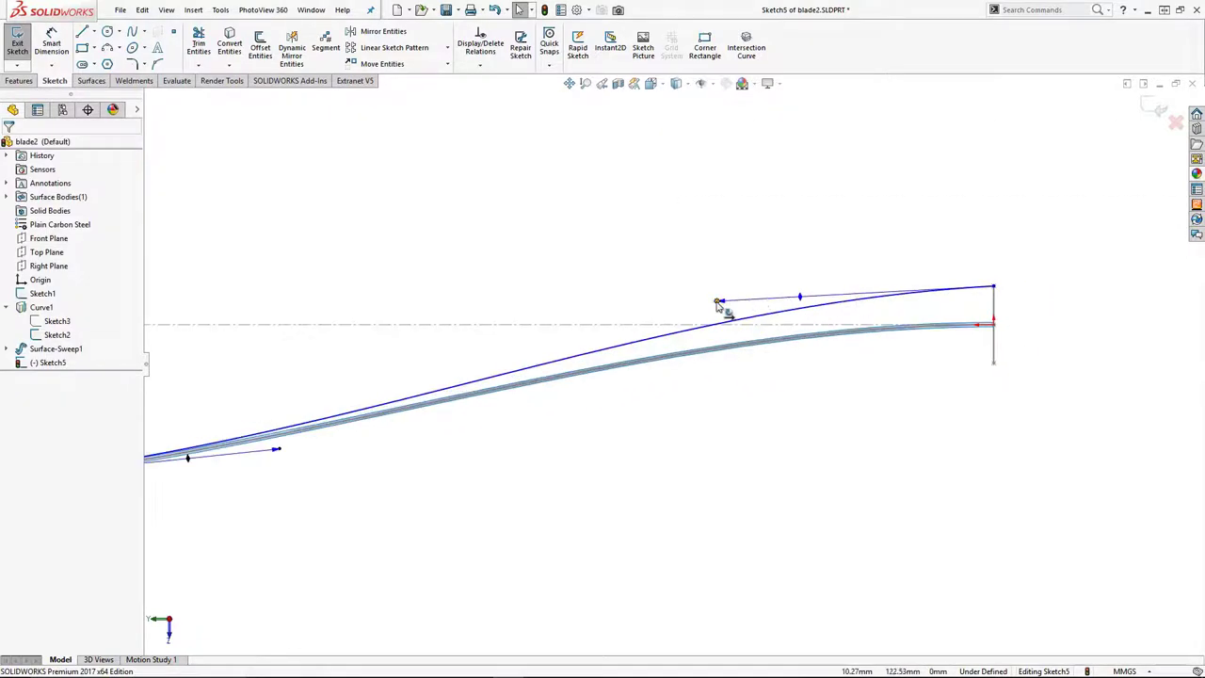
{"action": "left_click_drag", "start_coordinate": [720, 301], "coordinate": [709, 285]}
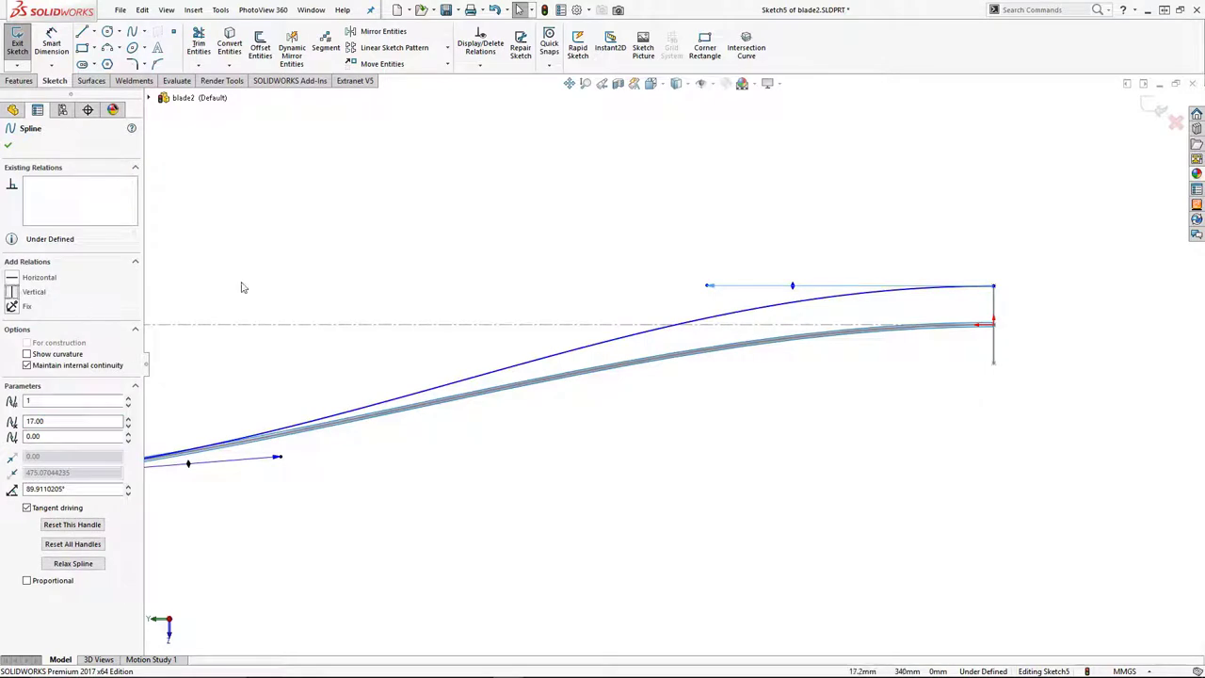
{"action": "left_click", "coordinate": [334, 266]}
{"action": "scroll", "coordinate": [564, 395], "scroll_direction": "up", "scroll_amount": 2}
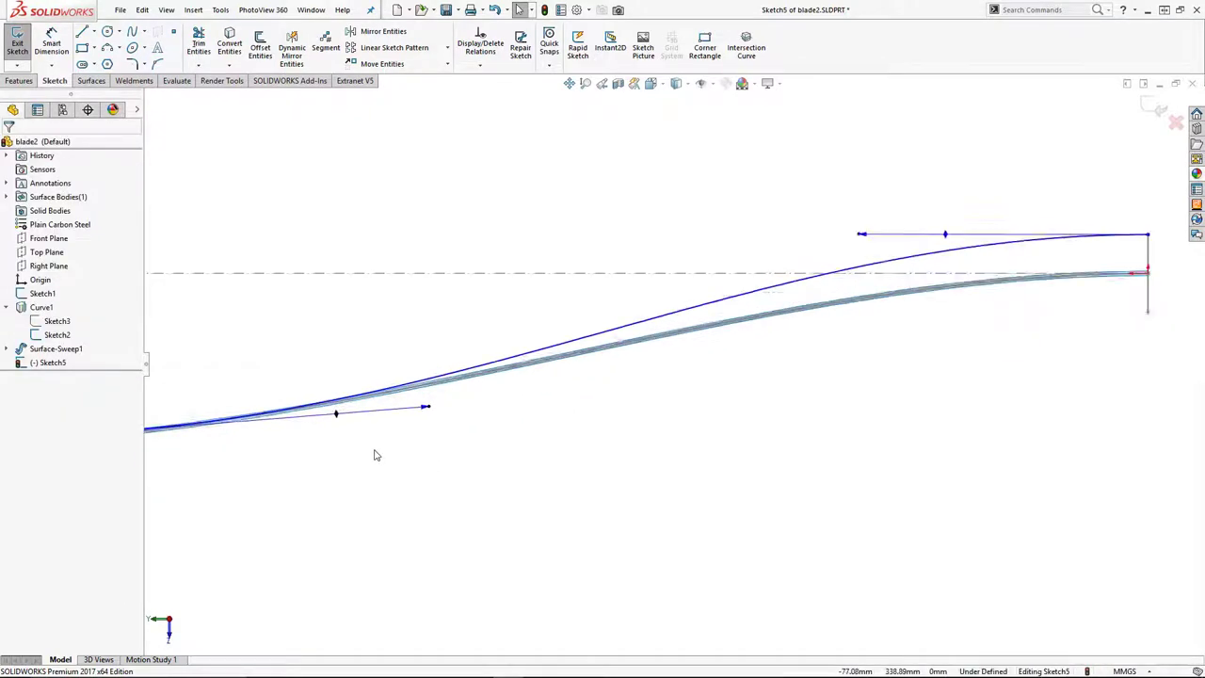
{"action": "scroll", "coordinate": [377, 454], "scroll_direction": "up", "scroll_amount": 1}
{"action": "scroll", "coordinate": [376, 441], "scroll_direction": "down", "scroll_amount": 3}
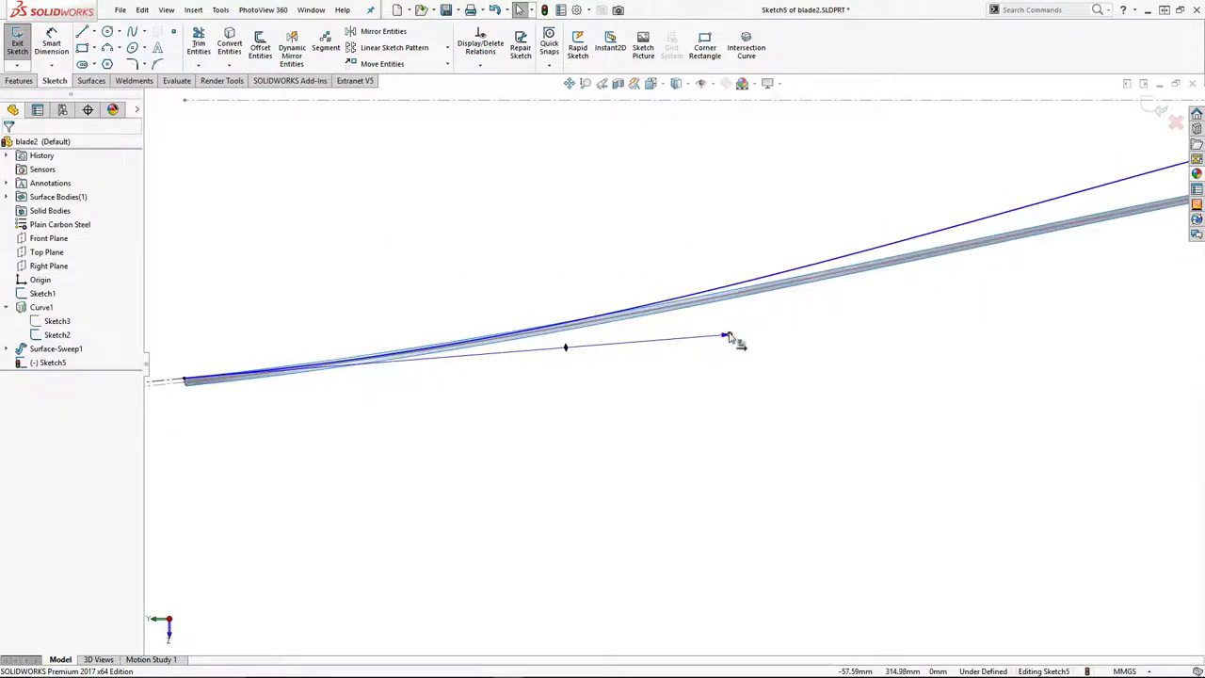
{"action": "left_click_drag", "start_coordinate": [728, 336], "coordinate": [415, 400]}
{"action": "scroll", "coordinate": [769, 393], "scroll_direction": "up", "scroll_amount": 7}
{"action": "scroll", "coordinate": [946, 272], "scroll_direction": "down", "scroll_amount": 1}
{"action": "left_click_drag", "start_coordinate": [890, 271], "coordinate": [838, 279]}
{"action": "scroll", "coordinate": [504, 388], "scroll_direction": "down", "scroll_amount": 4}
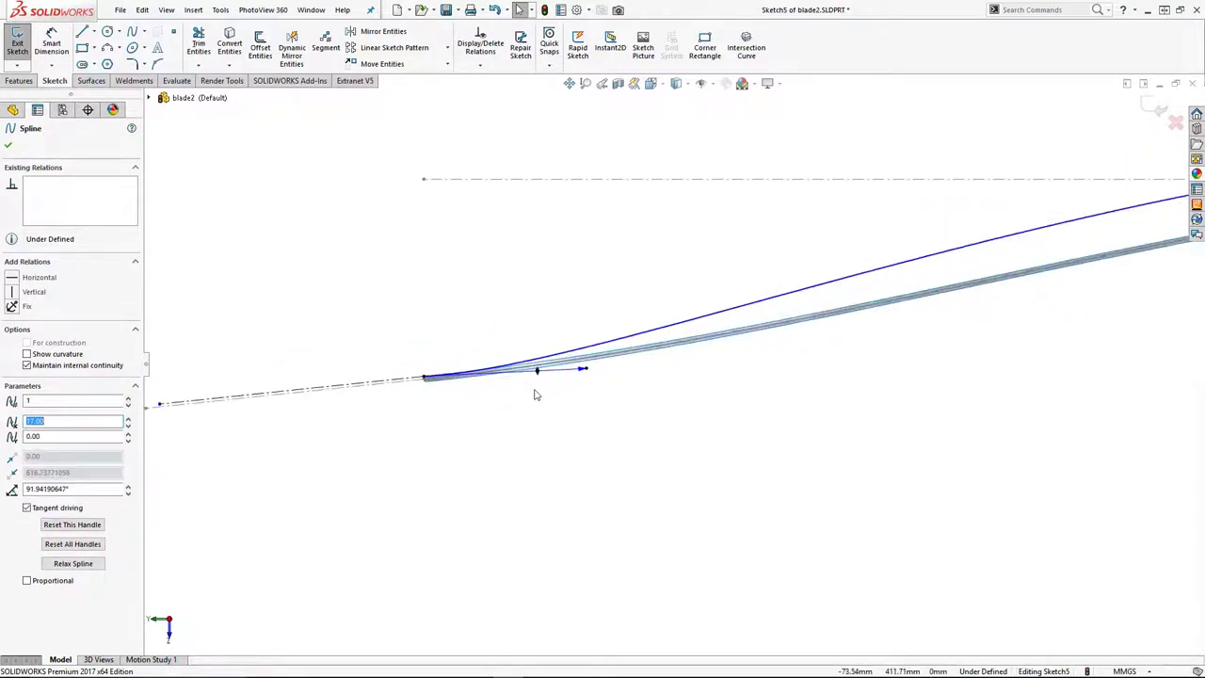
{"action": "scroll", "coordinate": [737, 404], "scroll_direction": "down", "scroll_amount": 2}
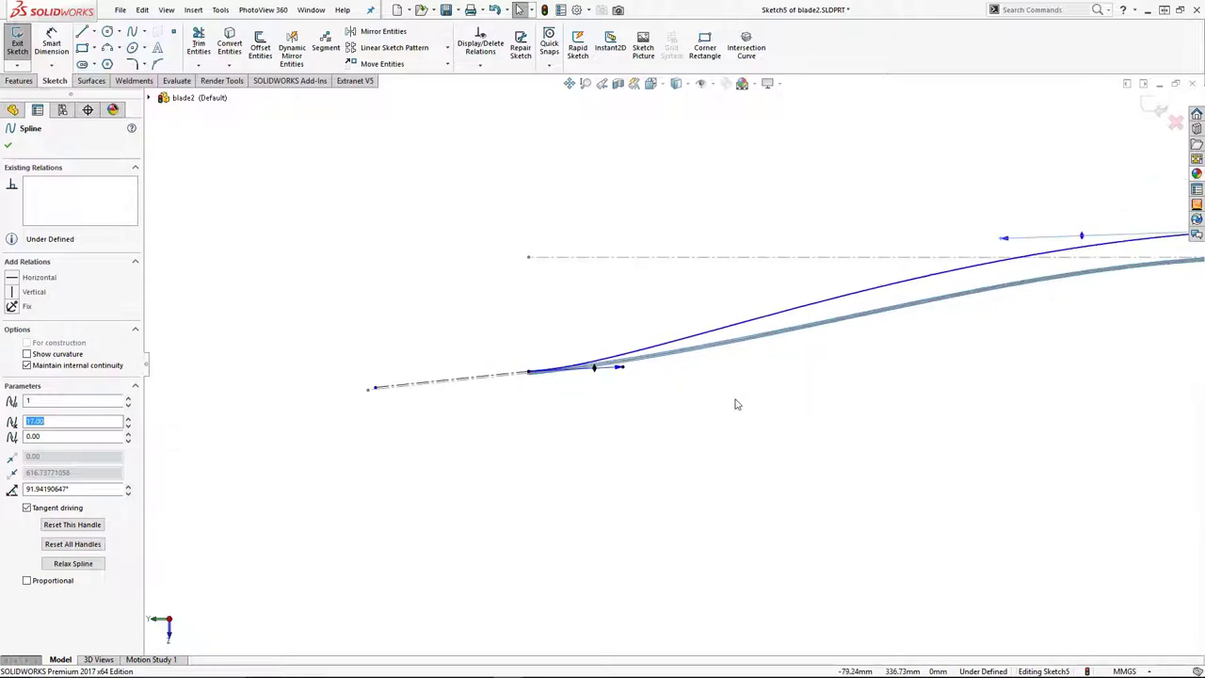
{"action": "left_click", "coordinate": [1149, 105]}
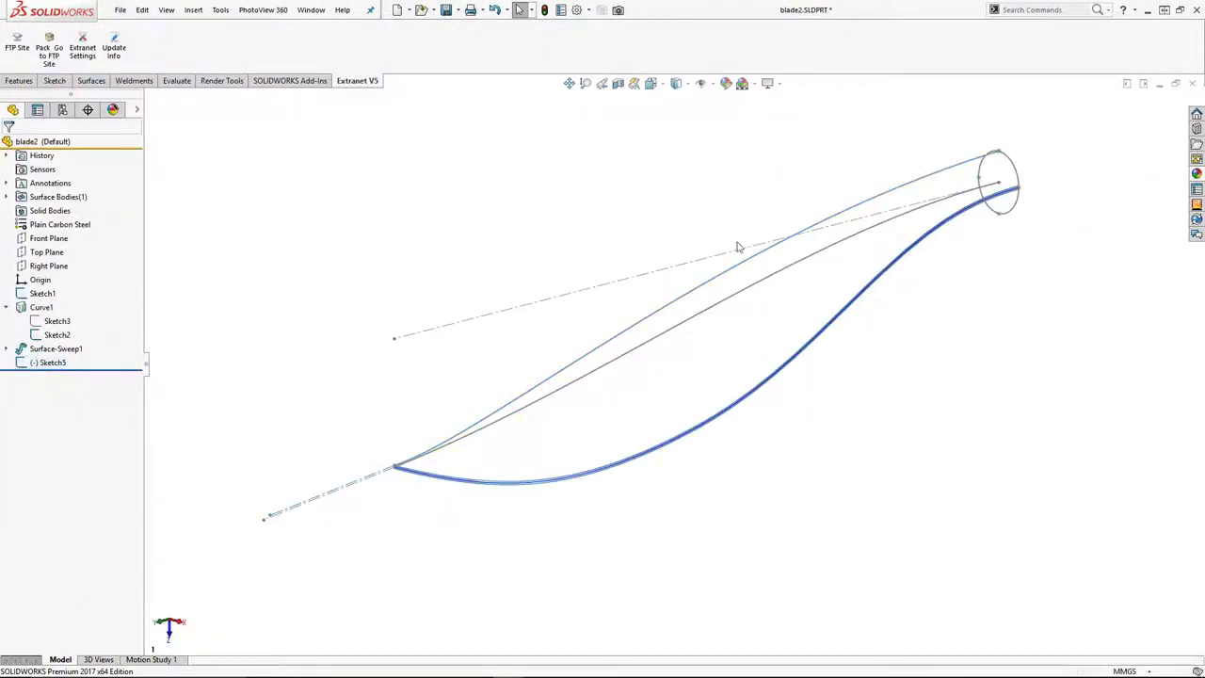
Create a lofted surface between the Sketch5 spline and the swept surface's edge, with the connecting ellipse segment as guide curve
{"action": "left_click", "coordinate": [85, 81]}
{"action": "left_click", "coordinate": [118, 47]}
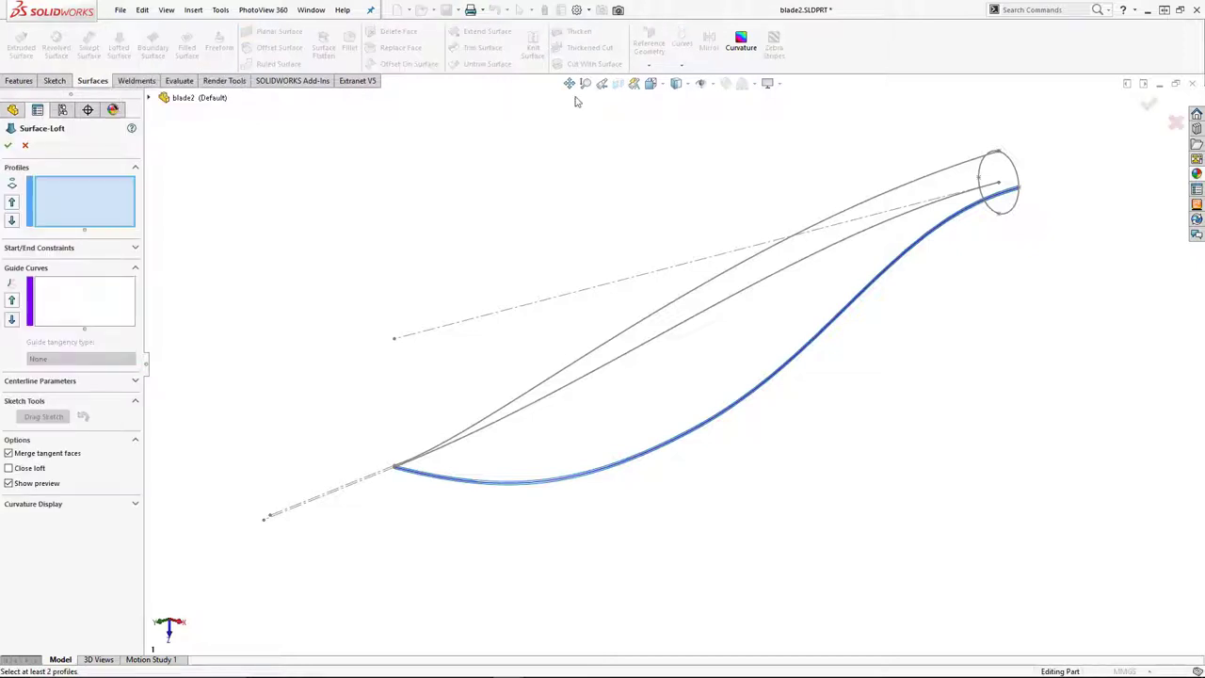
{"action": "scroll", "coordinate": [983, 175], "scroll_direction": "up", "scroll_amount": 5}
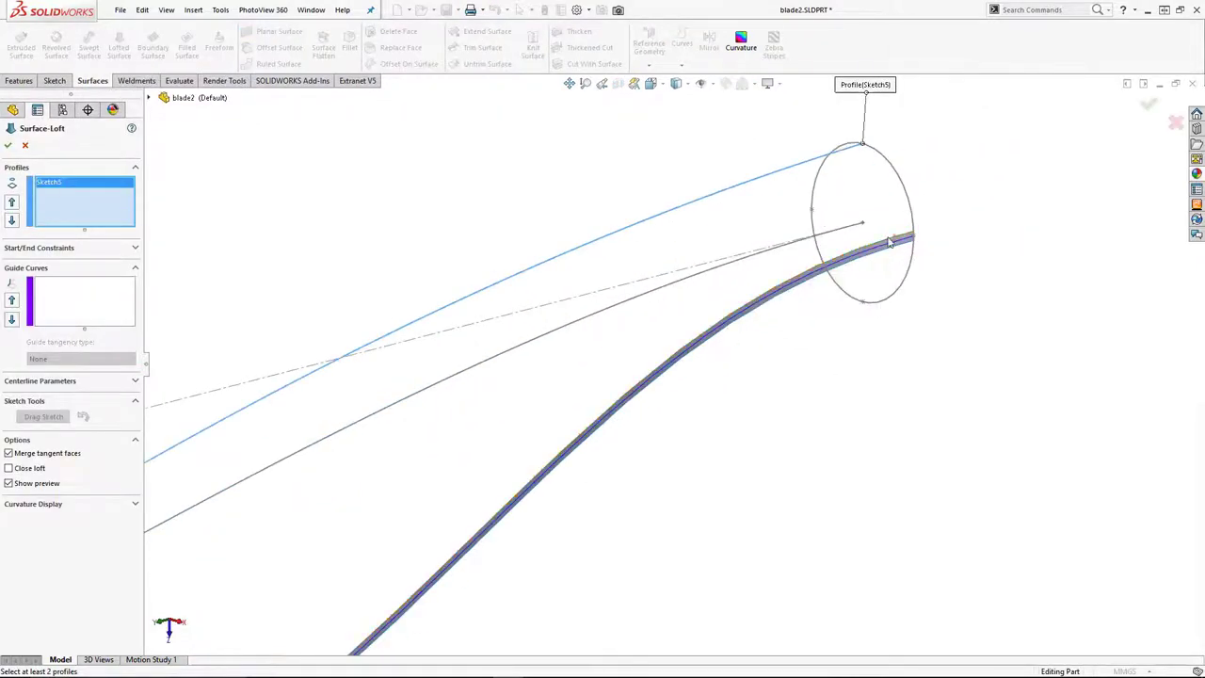
{"action": "left_click", "coordinate": [882, 244]}
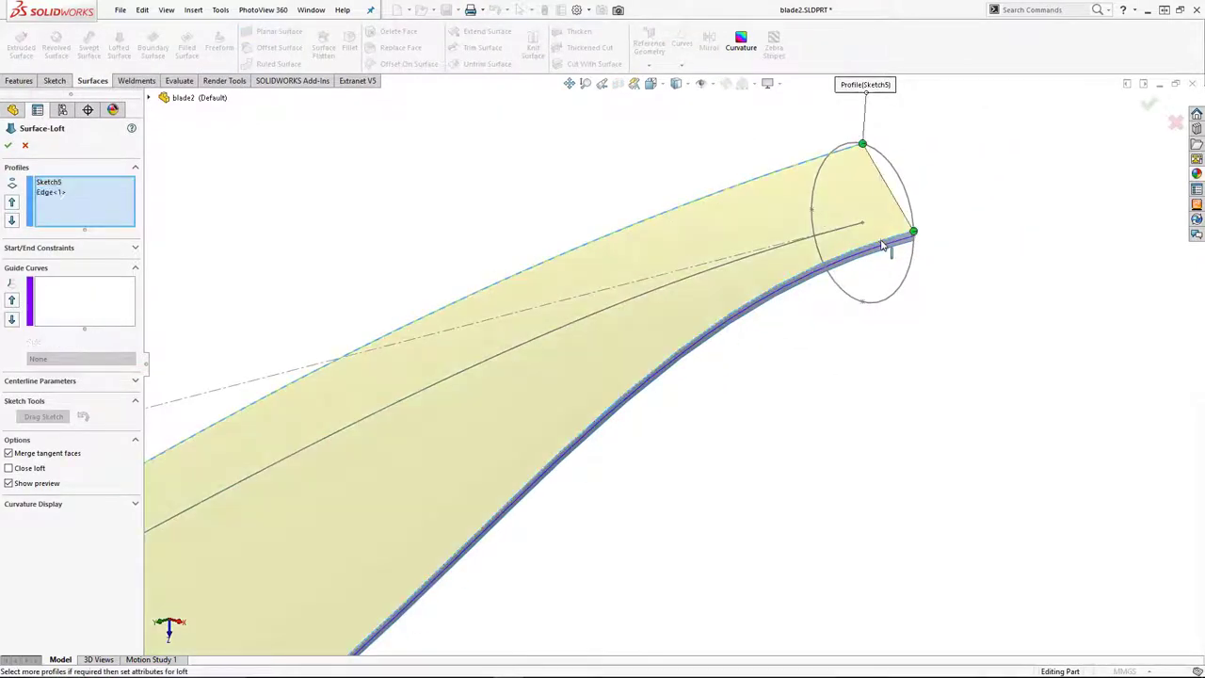
{"action": "left_click", "coordinate": [99, 297]}
{"action": "left_click", "coordinate": [895, 176]}
{"action": "right_click", "coordinate": [898, 176]}
{"action": "scroll", "coordinate": [737, 364], "scroll_direction": "up", "scroll_amount": 7}
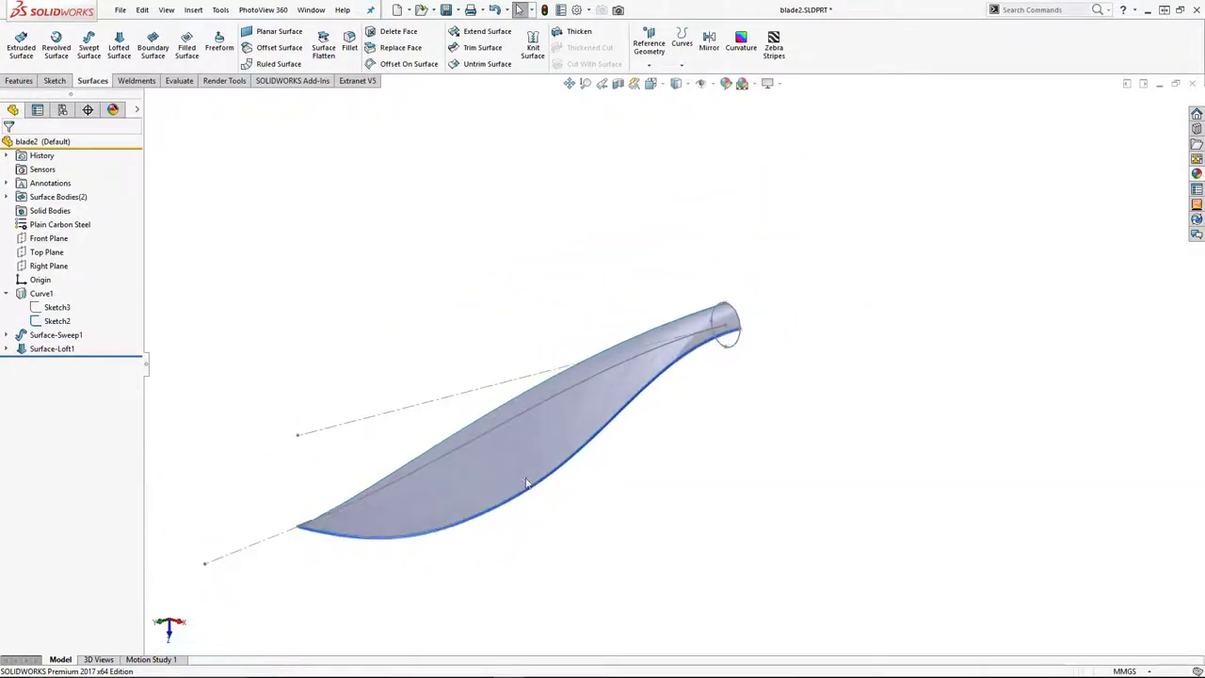
{"action": "scroll", "coordinate": [448, 519], "scroll_direction": "down", "scroll_amount": 3}
{"action": "mouse_move", "coordinate": [458, 425]}
{"action": "middle_mouse_down"}
{"action": "mouse_move", "coordinate": [395, 366]}
{"action": "mouse_move", "coordinate": [430, 418]}
{"action": "mouse_move", "coordinate": [445, 407]}
{"action": "middle_mouse_up"}
{"action": "scroll", "coordinate": [445, 406], "scroll_direction": "down", "scroll_amount": 2}
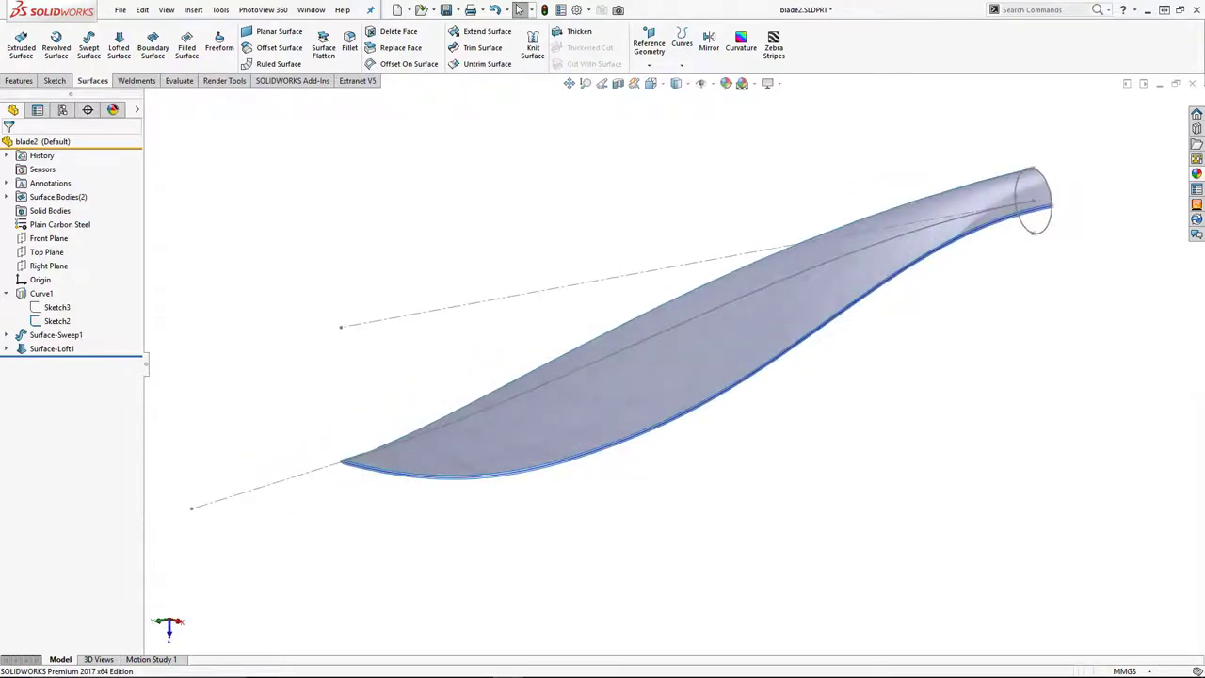
Start a sketch on the Right Plane and draw a two-point spline from the ellipse's lower edge toward the blade tip
{"action": "left_click", "coordinate": [46, 266]}
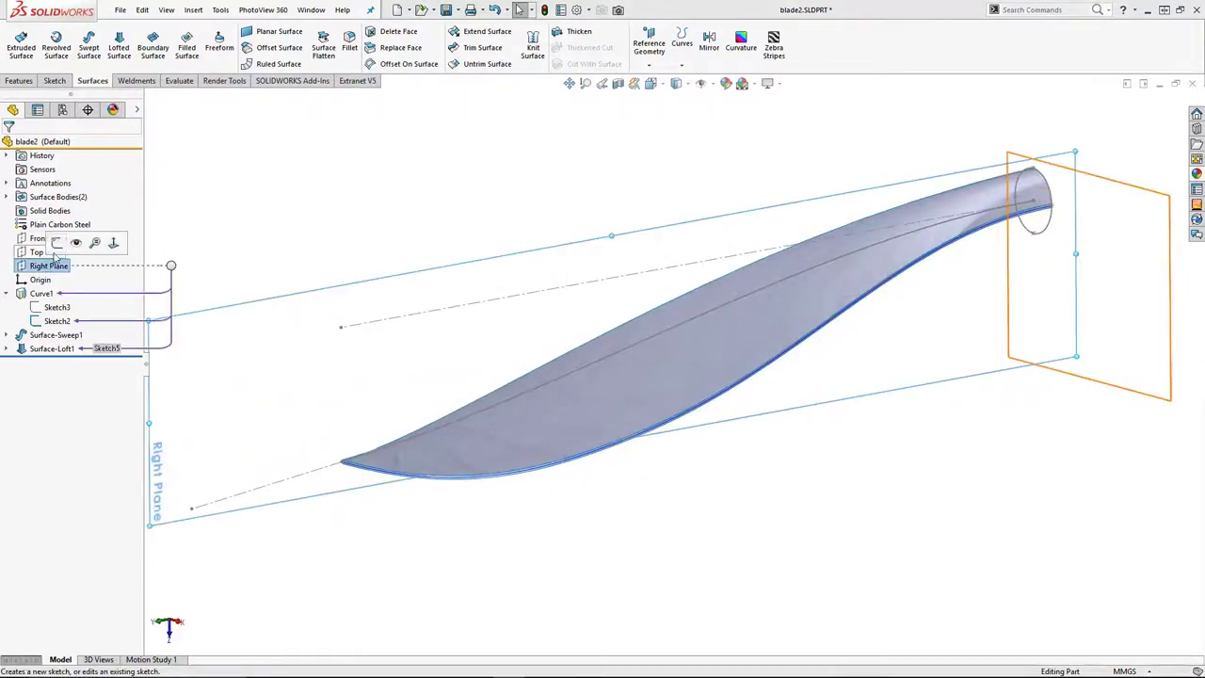
{"action": "left_click", "coordinate": [62, 243]}
{"action": "left_click", "coordinate": [132, 31]}
{"action": "left_click", "coordinate": [982, 323]}
{"action": "left_click", "coordinate": [429, 401]}
{"action": "key", "text": "Escape"}
{"action": "scroll", "coordinate": [992, 350], "scroll_direction": "down", "scroll_amount": 6}
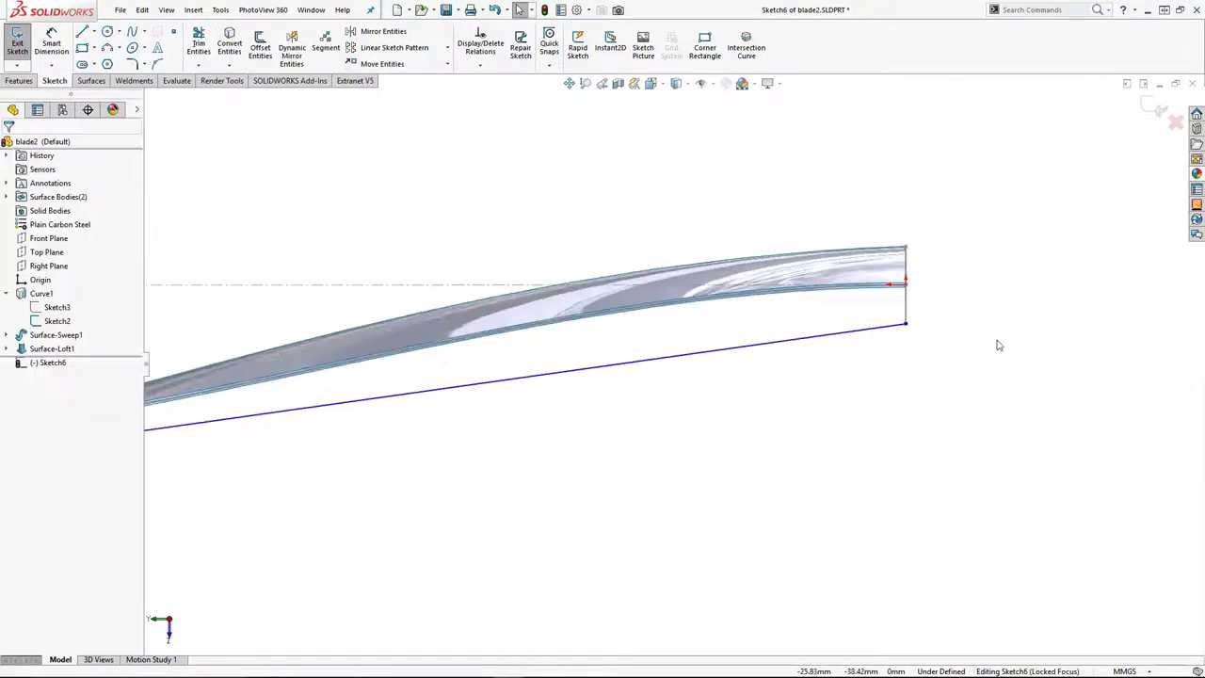
Adjust the lower spline's root handle and snap its tip end onto the lower corner of the swept surface
{"action": "left_click", "coordinate": [784, 324]}
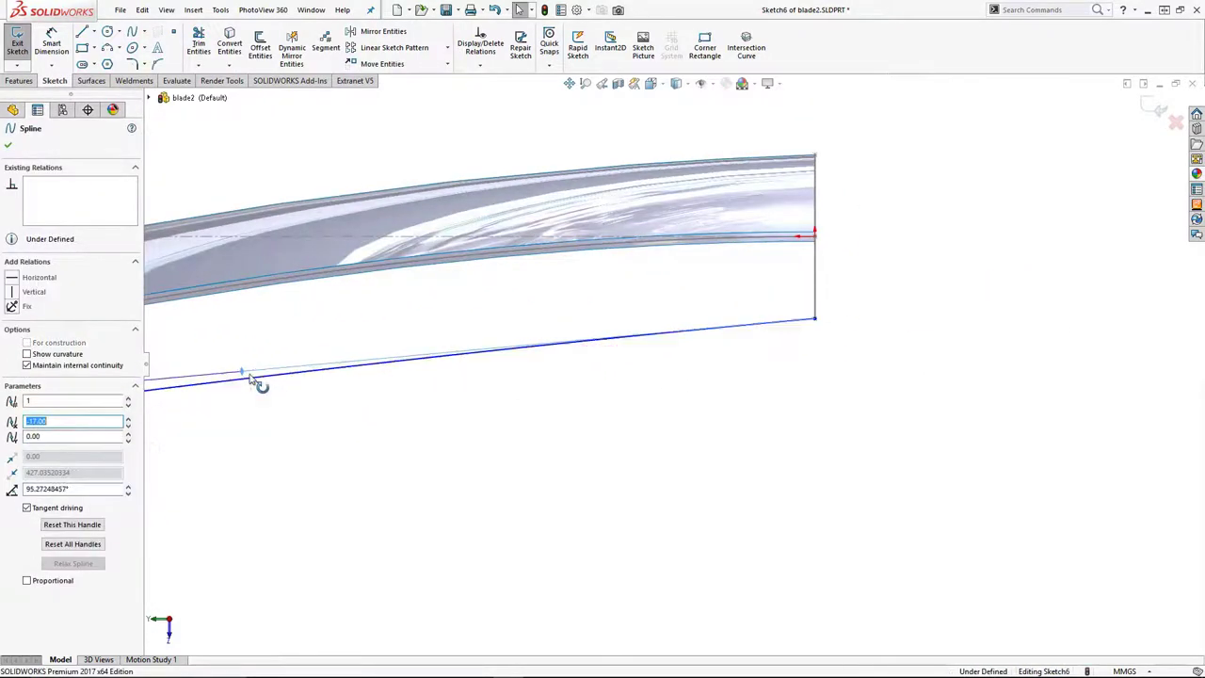
{"action": "scroll", "coordinate": [850, 339], "scroll_direction": "down", "scroll_amount": 3}
{"action": "left_click", "coordinate": [825, 331]}
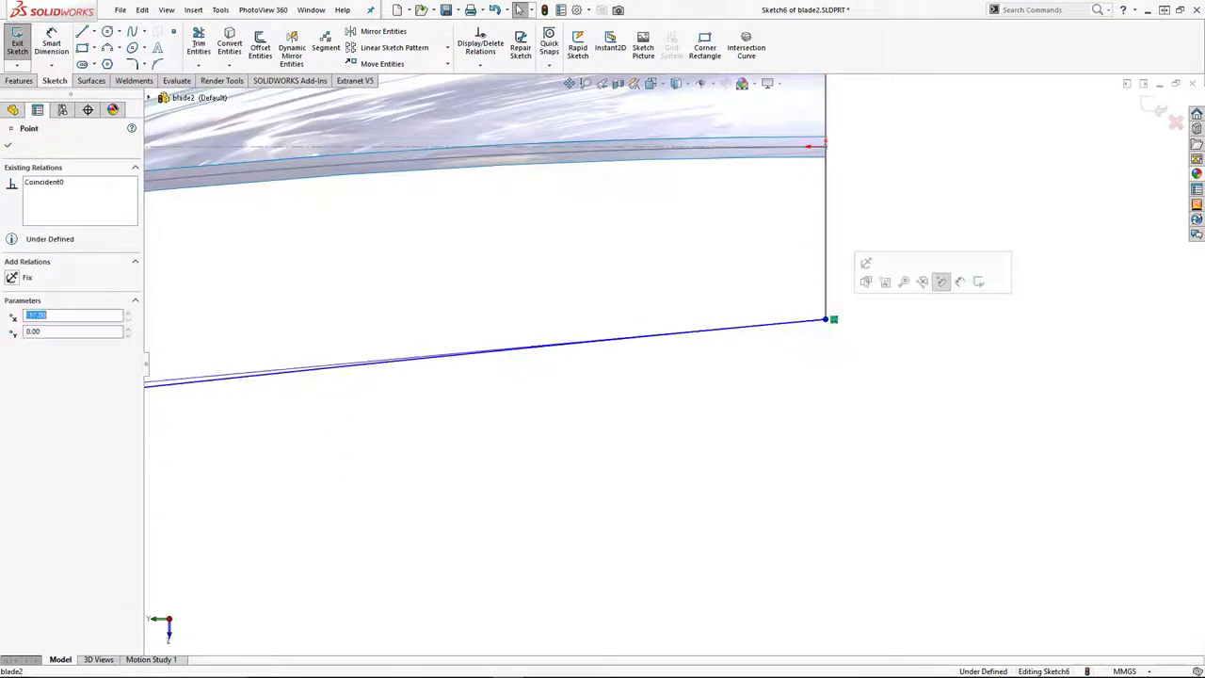
{"action": "left_click", "coordinate": [817, 360]}
{"action": "scroll", "coordinate": [449, 396], "scroll_direction": "up", "scroll_amount": 5}
{"action": "scroll", "coordinate": [421, 394], "scroll_direction": "down", "scroll_amount": 5}
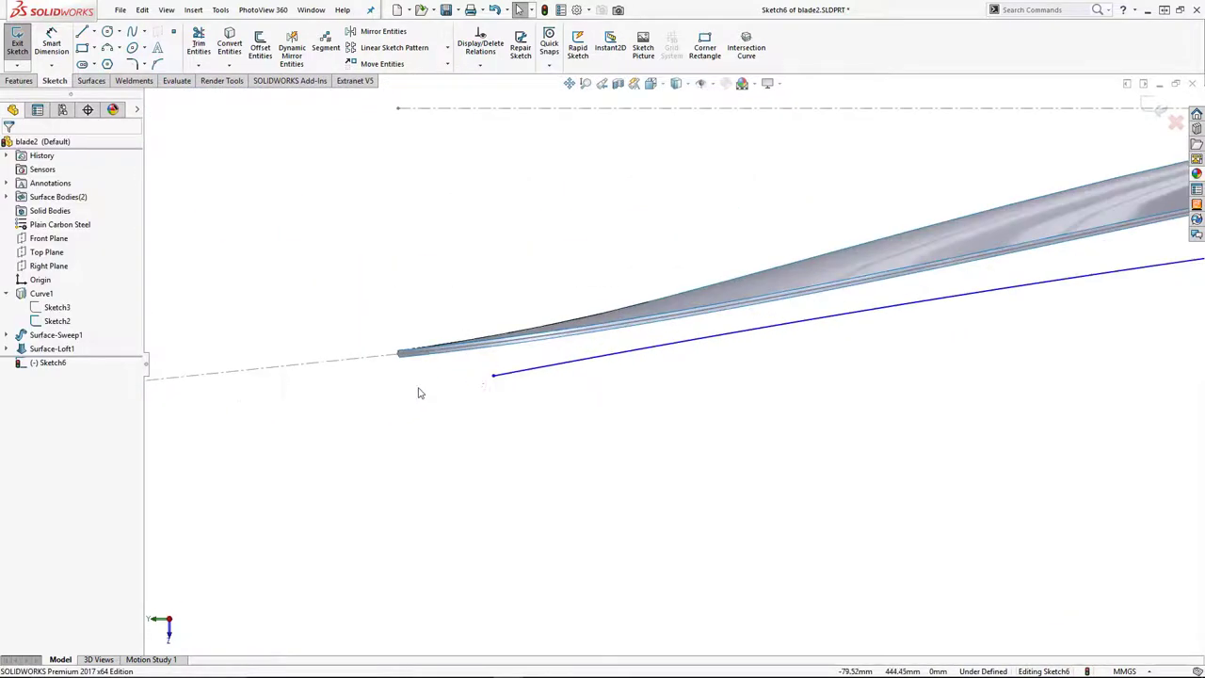
{"action": "left_click", "coordinate": [493, 378]}
{"action": "scroll", "coordinate": [417, 373], "scroll_direction": "down", "scroll_amount": 4}
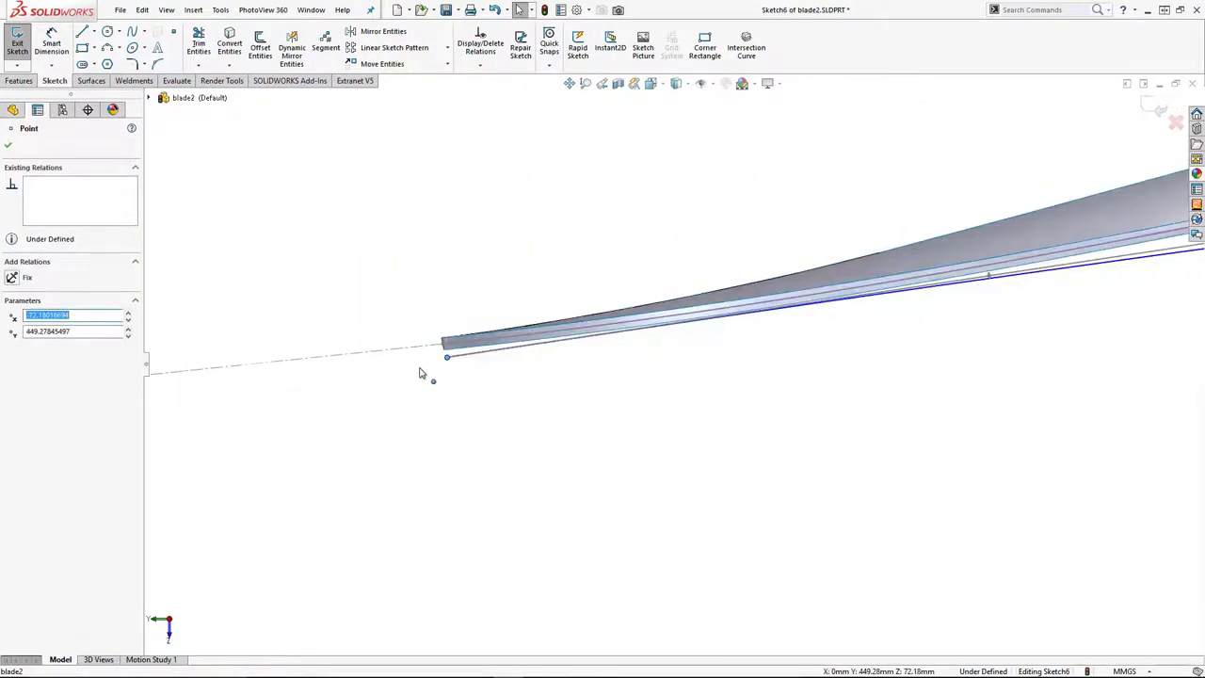
{"action": "left_click", "coordinate": [538, 383]}
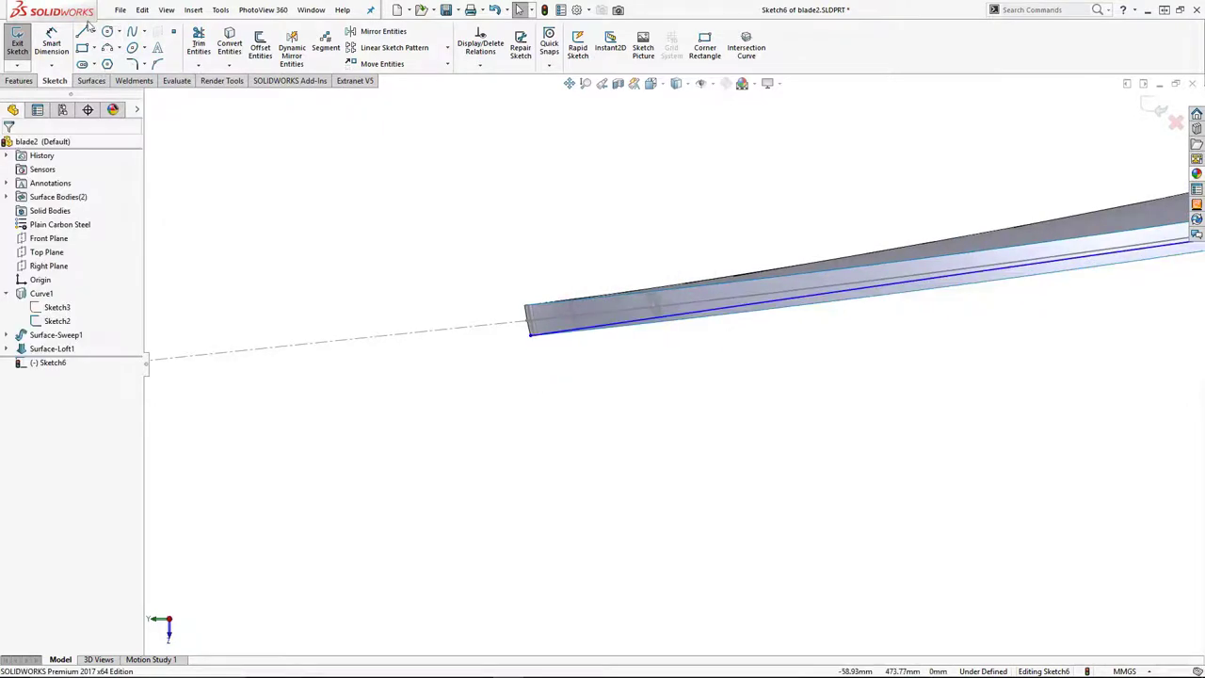
Draw a line about 15 mm long outward from the lower spline's tip end and convert it to construction geometry
{"action": "key", "text": "l"}
{"action": "left_click", "coordinate": [529, 334]}
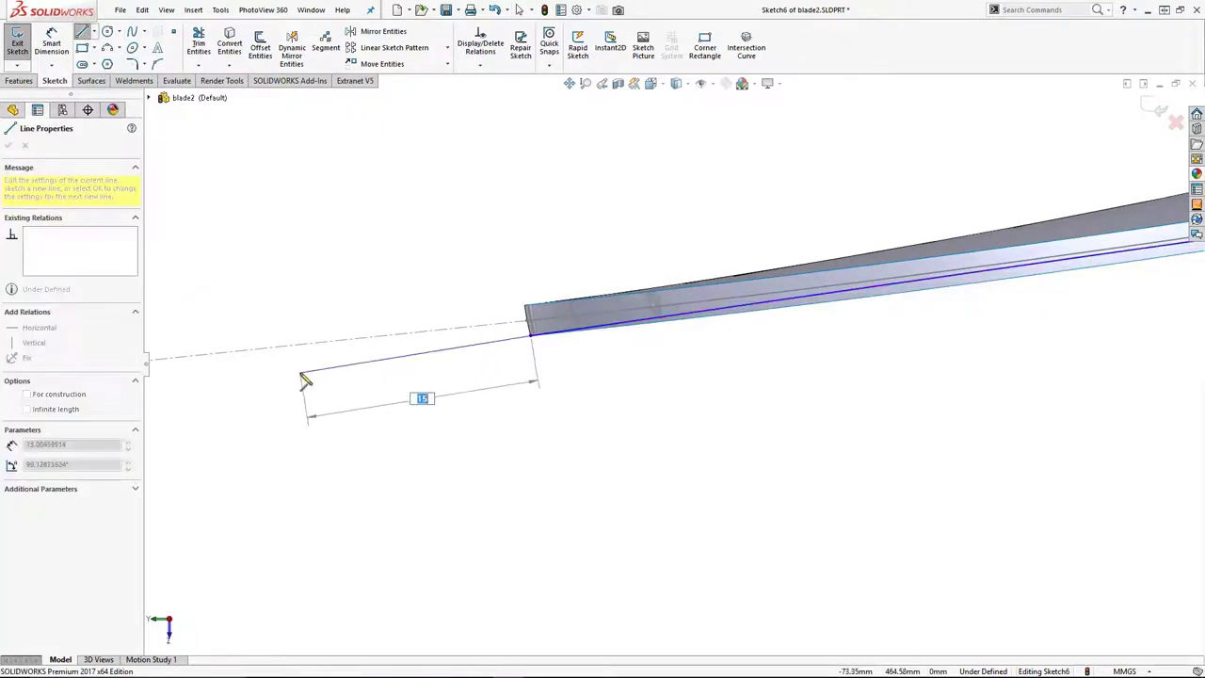
{"action": "left_click", "coordinate": [300, 371]}
{"action": "key", "text": "Escape"}
{"action": "left_click", "coordinate": [432, 350]}
{"action": "left_click", "coordinate": [539, 317]}
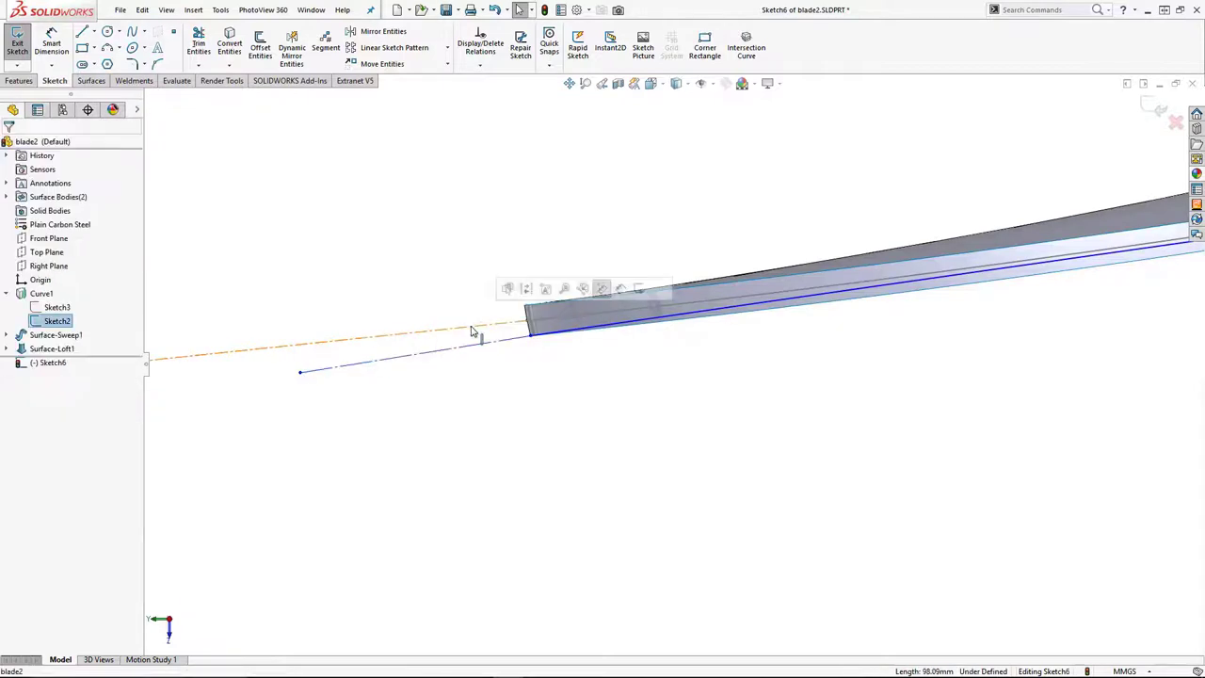
Make the new construction line parallel to the Sketch2 centerline and tangent to the lower spline
{"action": "left_click", "coordinate": [475, 345]}
{"action": "left_click", "coordinate": [464, 329], "text": "ctrl"}
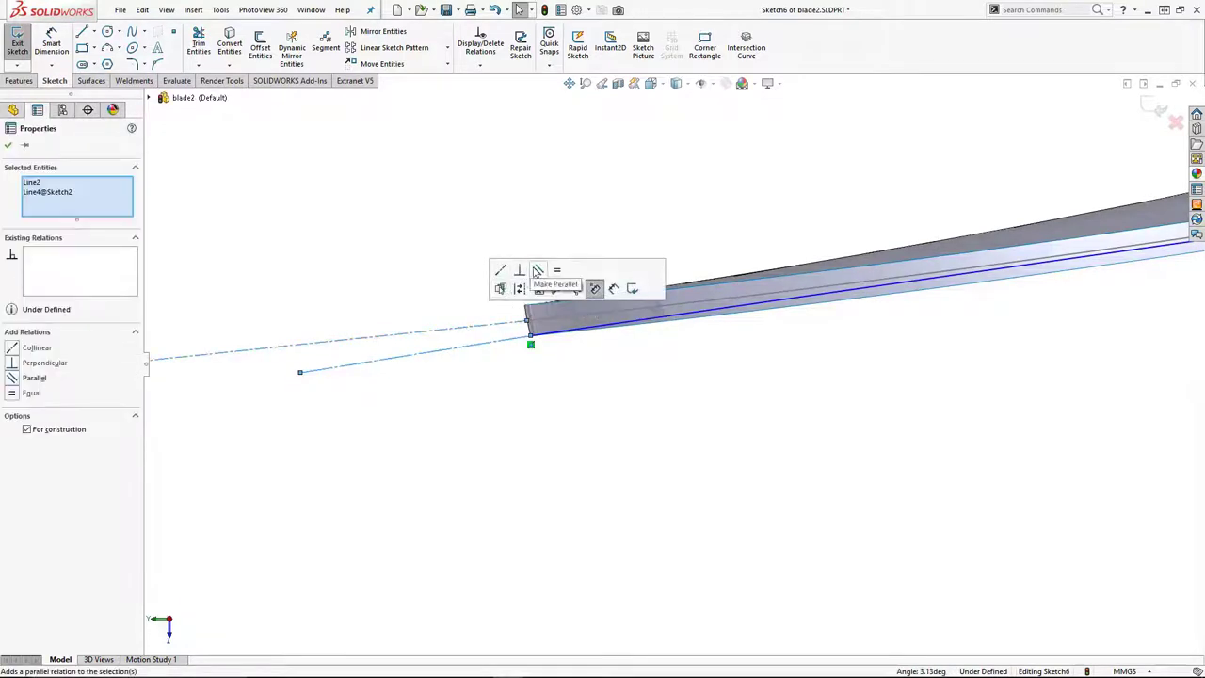
{"action": "left_click", "coordinate": [538, 270]}
{"action": "left_click", "coordinate": [509, 338]}
{"action": "left_click", "coordinate": [516, 323], "text": "ctrl"}
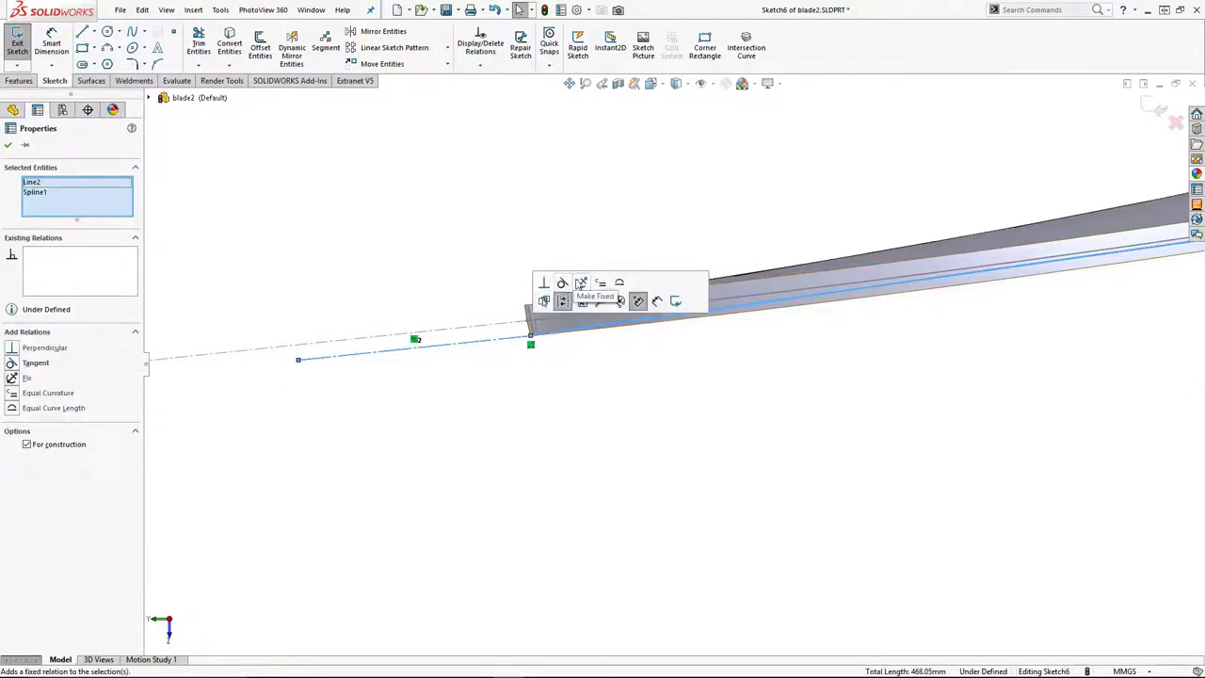
{"action": "left_click", "coordinate": [35, 362]}
{"action": "left_click", "coordinate": [672, 255]}
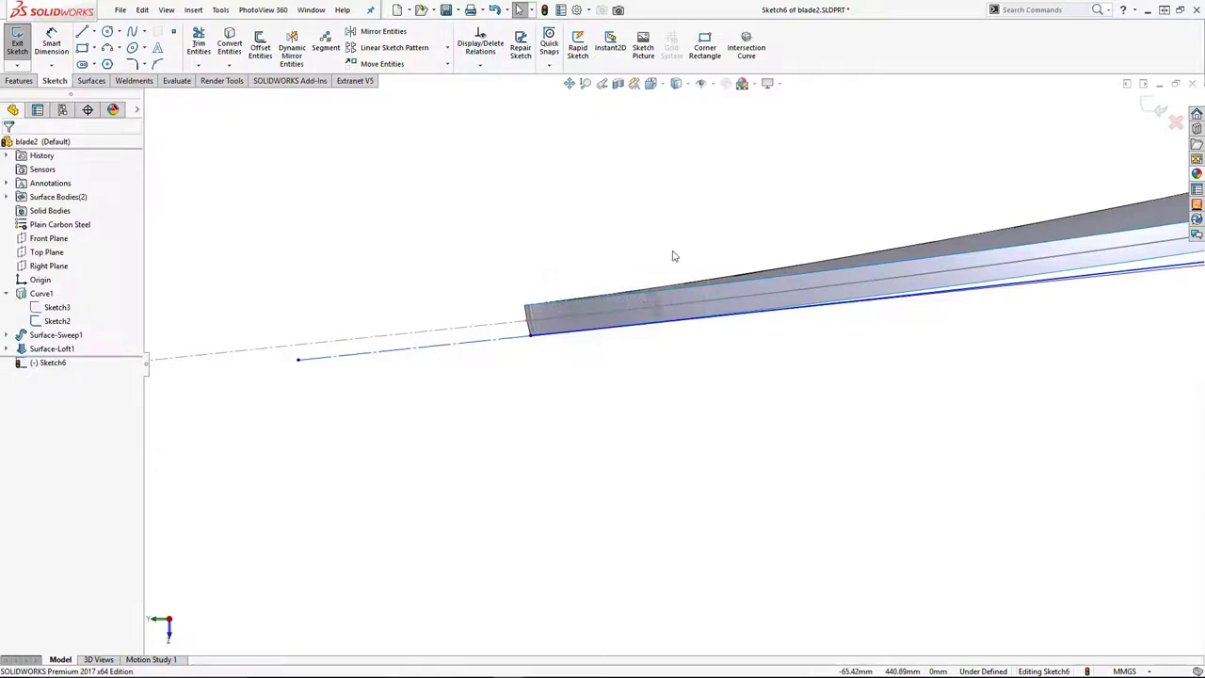
{"action": "left_click", "coordinate": [523, 340]}
Shape the lower spline by giving its root handle a Vertical relation and slightly lengthening its tip handle
{"action": "scroll", "coordinate": [1020, 355], "scroll_direction": "up", "scroll_amount": 8}
{"action": "scroll", "coordinate": [1023, 348], "scroll_direction": "down", "scroll_amount": 2}
{"action": "left_click", "coordinate": [817, 335]}
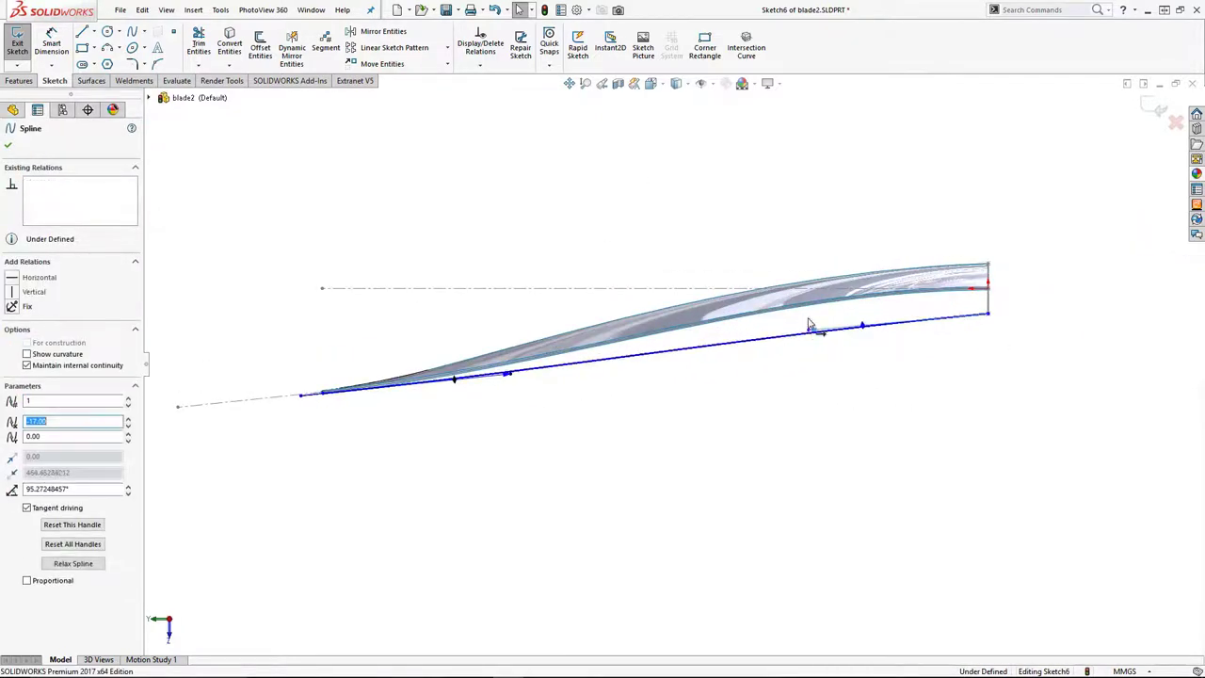
{"action": "left_click_drag", "start_coordinate": [807, 334], "coordinate": [803, 317]}
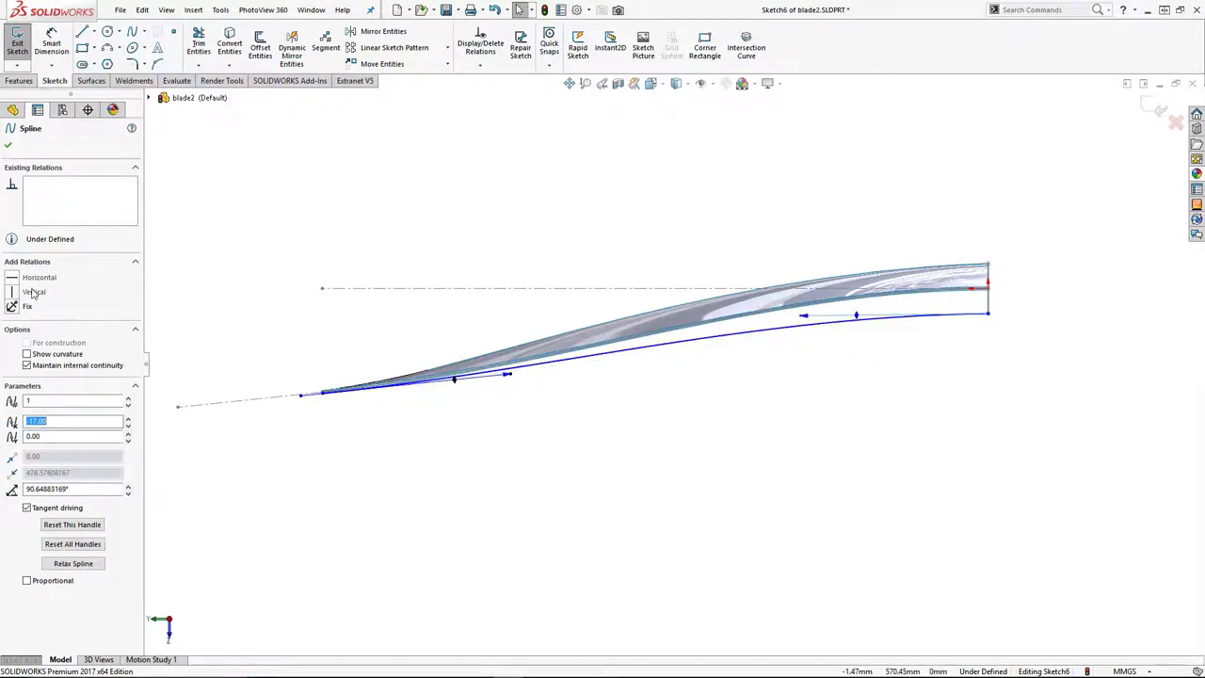
{"action": "left_click", "coordinate": [33, 291]}
{"action": "left_click", "coordinate": [532, 466]}
{"action": "left_click_drag", "start_coordinate": [512, 383], "coordinate": [519, 383]}
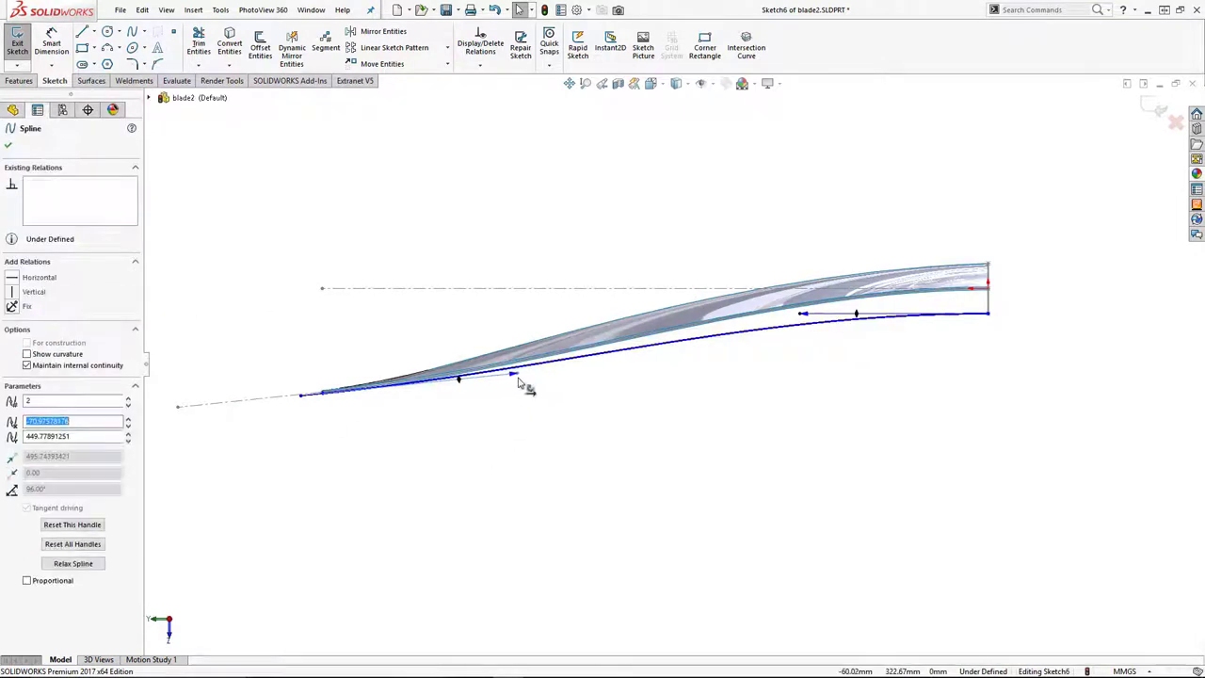
Finish the lower spline sketch and loft a surface between it and the swept surface's lower edge, guided by the root ellipse
{"action": "left_click", "coordinate": [389, 324]}
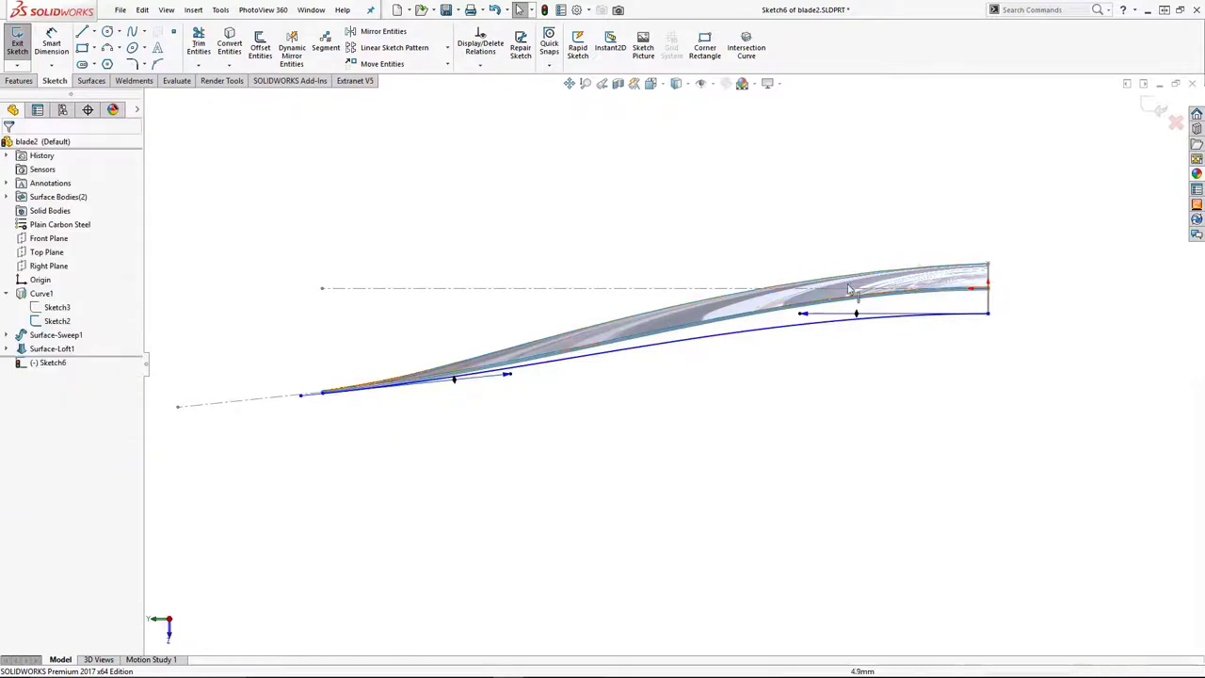
{"action": "left_click", "coordinate": [1152, 106]}
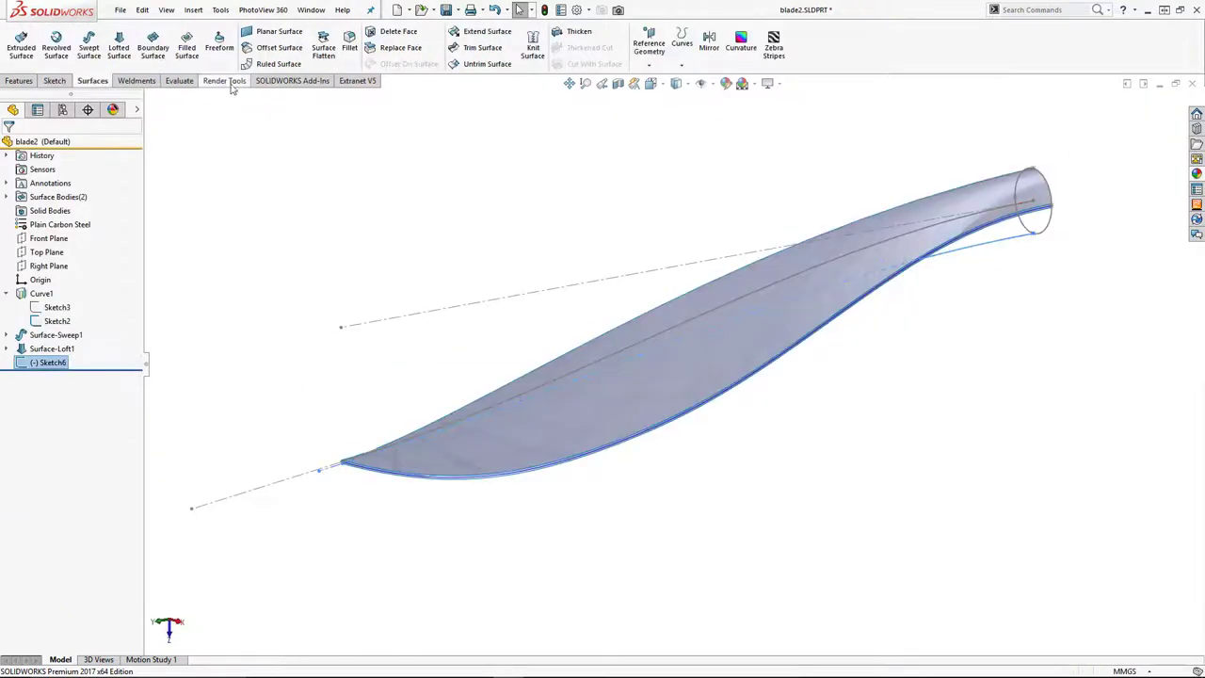
{"action": "left_click", "coordinate": [119, 47]}
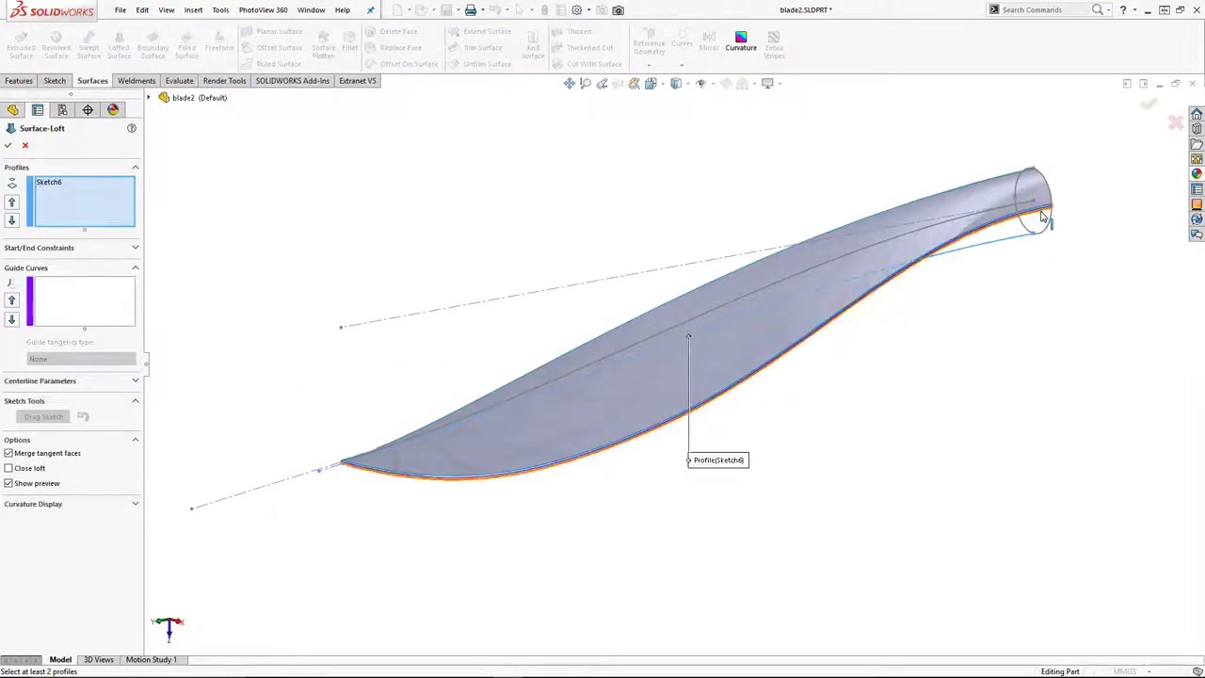
{"action": "scroll", "coordinate": [1036, 222], "scroll_direction": "down", "scroll_amount": 3}
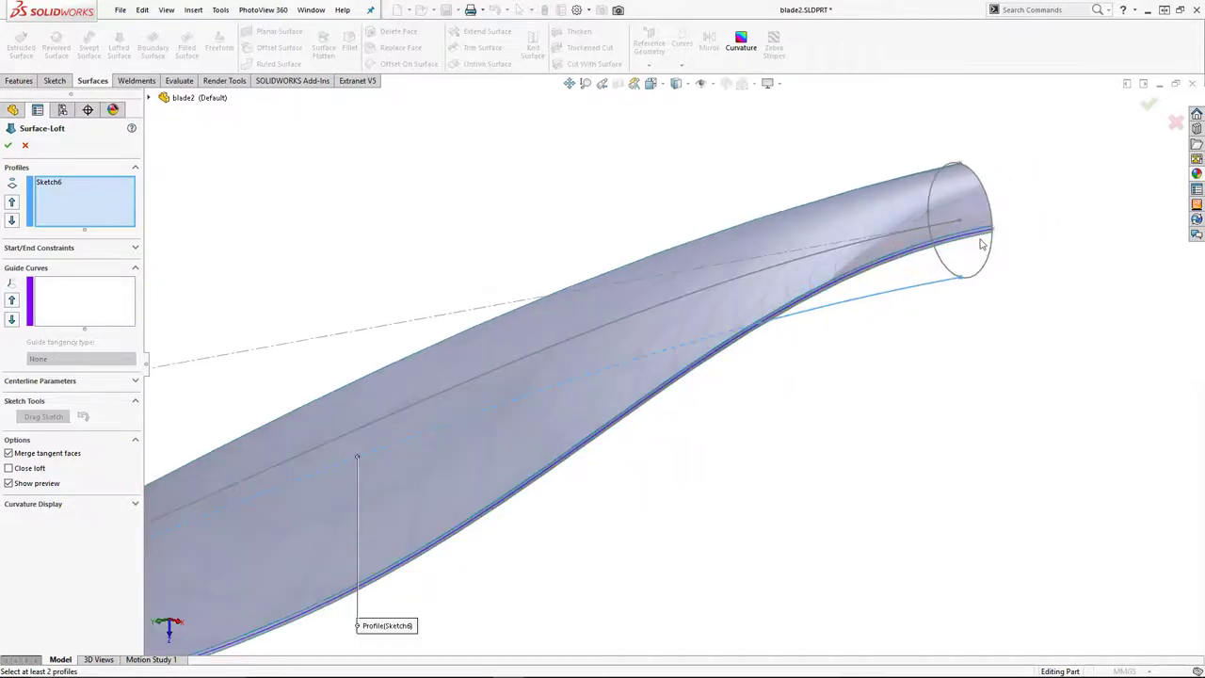
{"action": "left_click", "coordinate": [986, 236]}
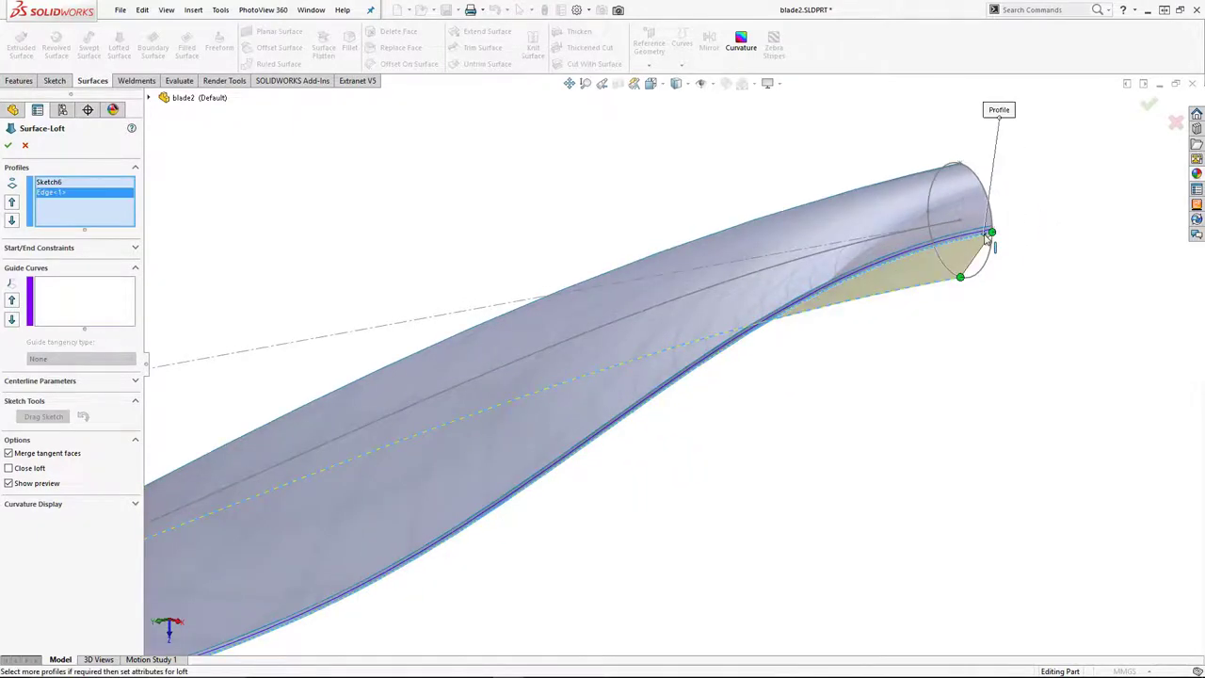
{"action": "left_click", "coordinate": [131, 287]}
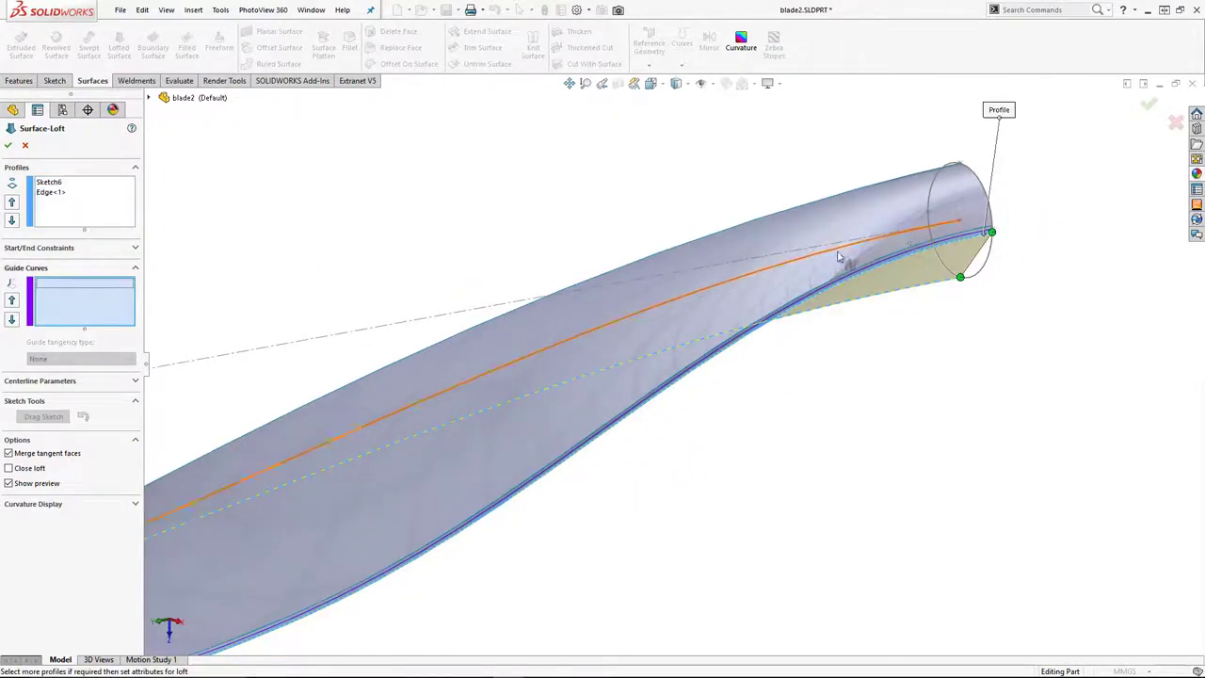
{"action": "left_click", "coordinate": [989, 253]}
{"action": "key", "text": "Return"}
{"action": "middle_click_drag", "start_coordinate": [893, 377], "coordinate": [585, 428]}
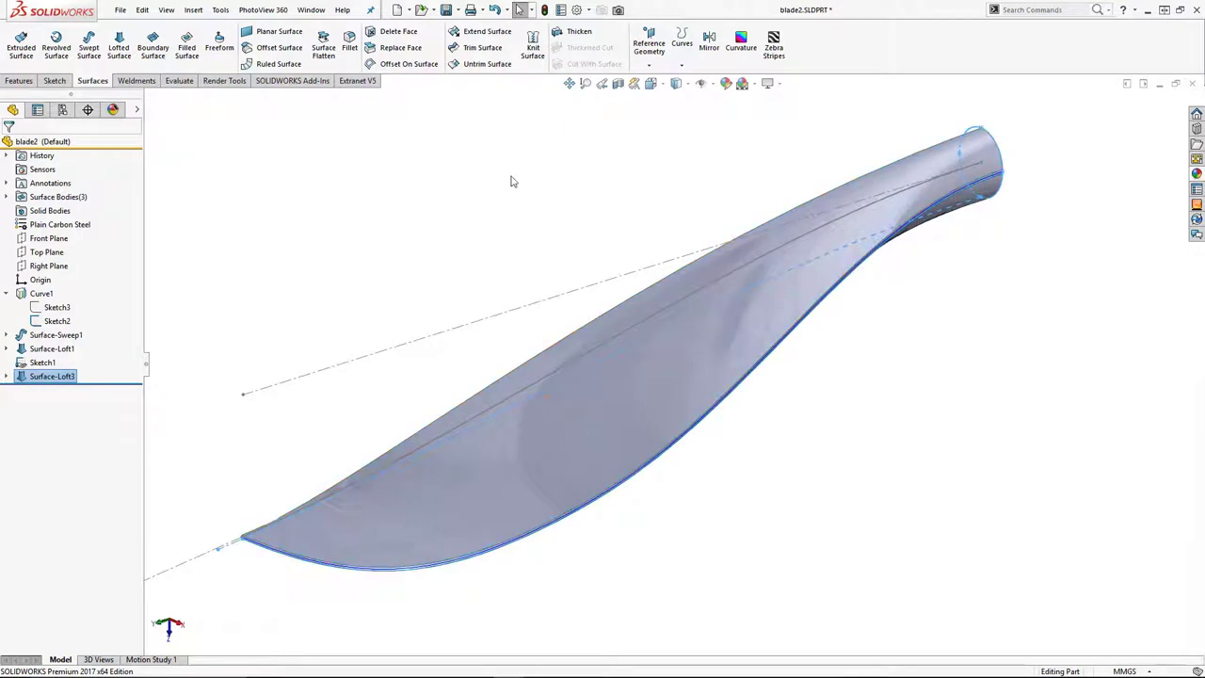
Mirror the two lofted surfaces and the narrow swept surface as bodies about the Right Plane
{"action": "left_click", "coordinate": [47, 266]}
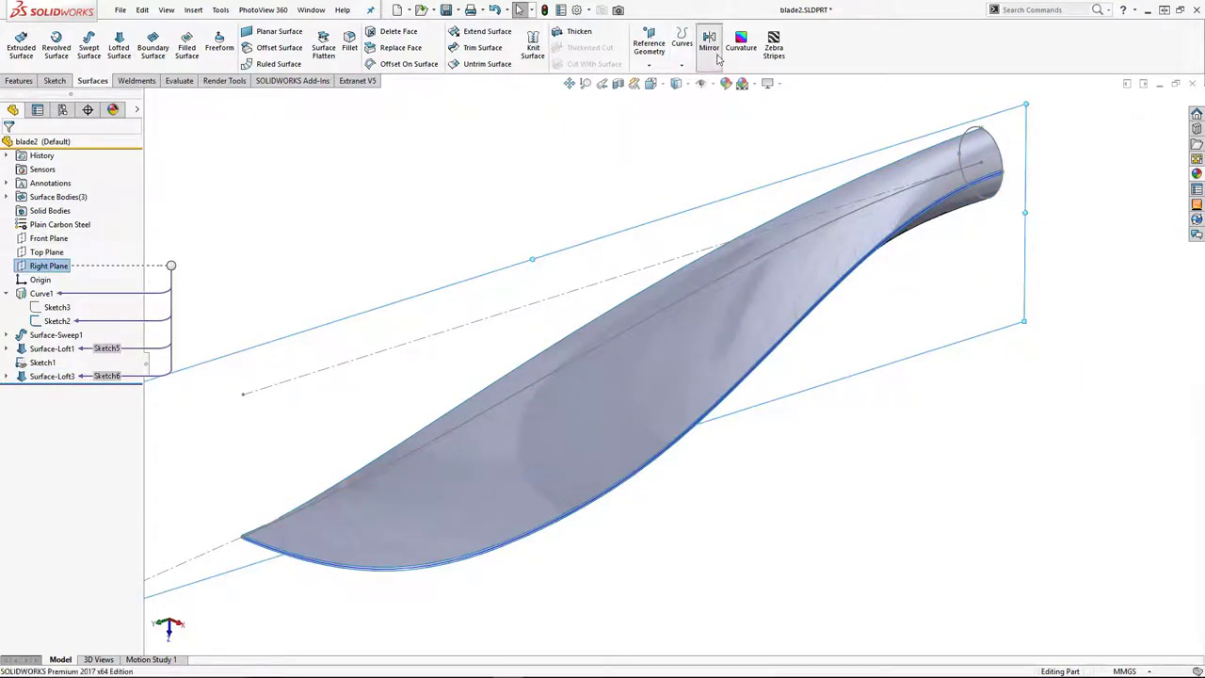
{"action": "left_click", "coordinate": [709, 43]}
{"action": "left_click", "coordinate": [49, 275]}
{"action": "left_click", "coordinate": [640, 390]}
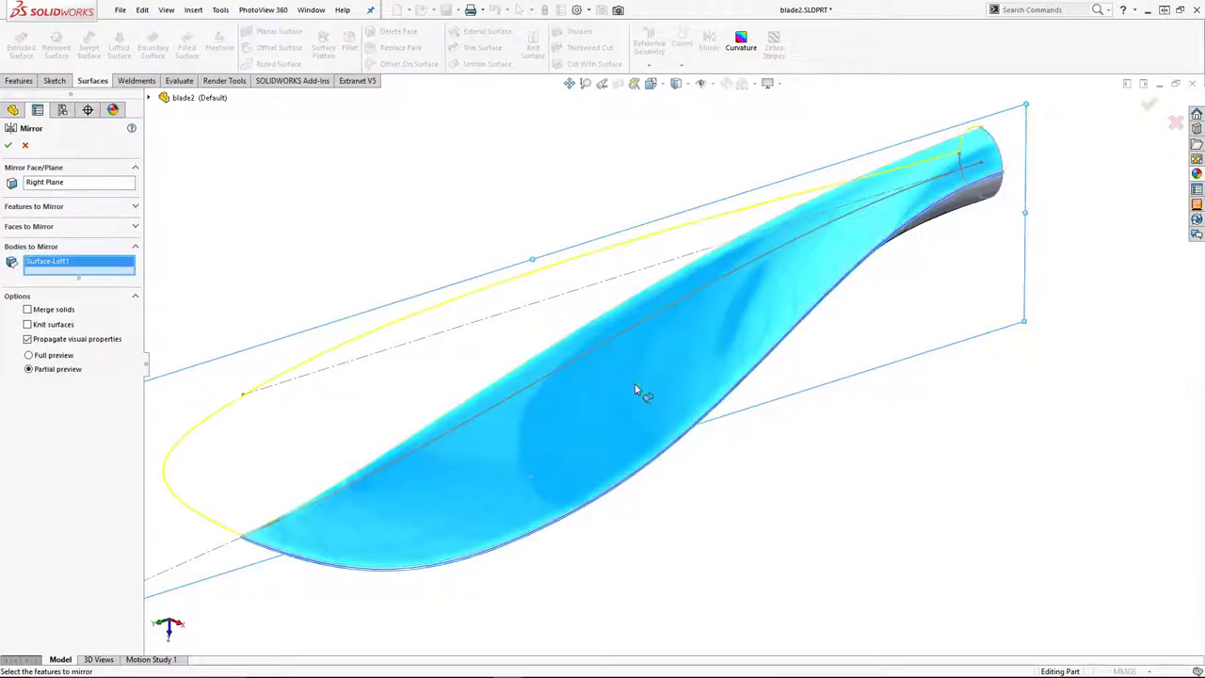
{"action": "scroll", "coordinate": [977, 201], "scroll_direction": "down", "scroll_amount": 5}
{"action": "left_click", "coordinate": [783, 330]}
{"action": "left_click", "coordinate": [795, 276]}
{"action": "left_click", "coordinate": [7, 145]}
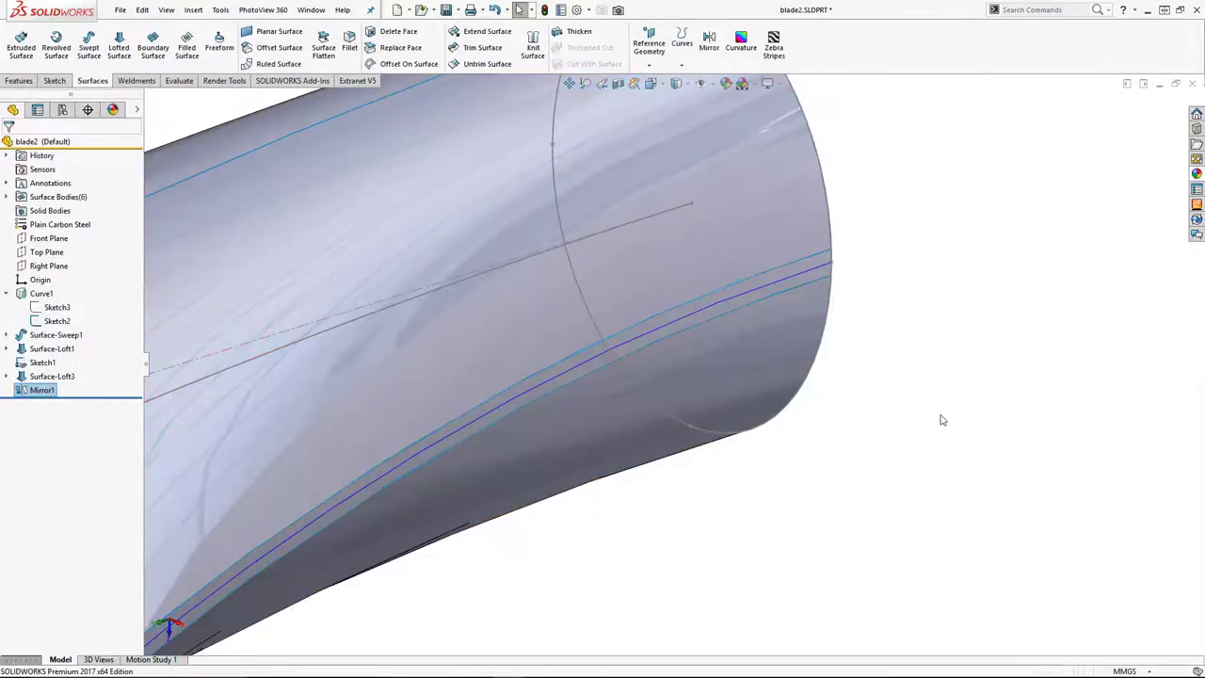
Examine the surface continuity across the blade's centre seam with zebra stripes
{"action": "scroll", "coordinate": [721, 409], "scroll_direction": "up", "scroll_amount": 8}
{"action": "middle_click_drag", "start_coordinate": [510, 435], "coordinate": [448, 470]}
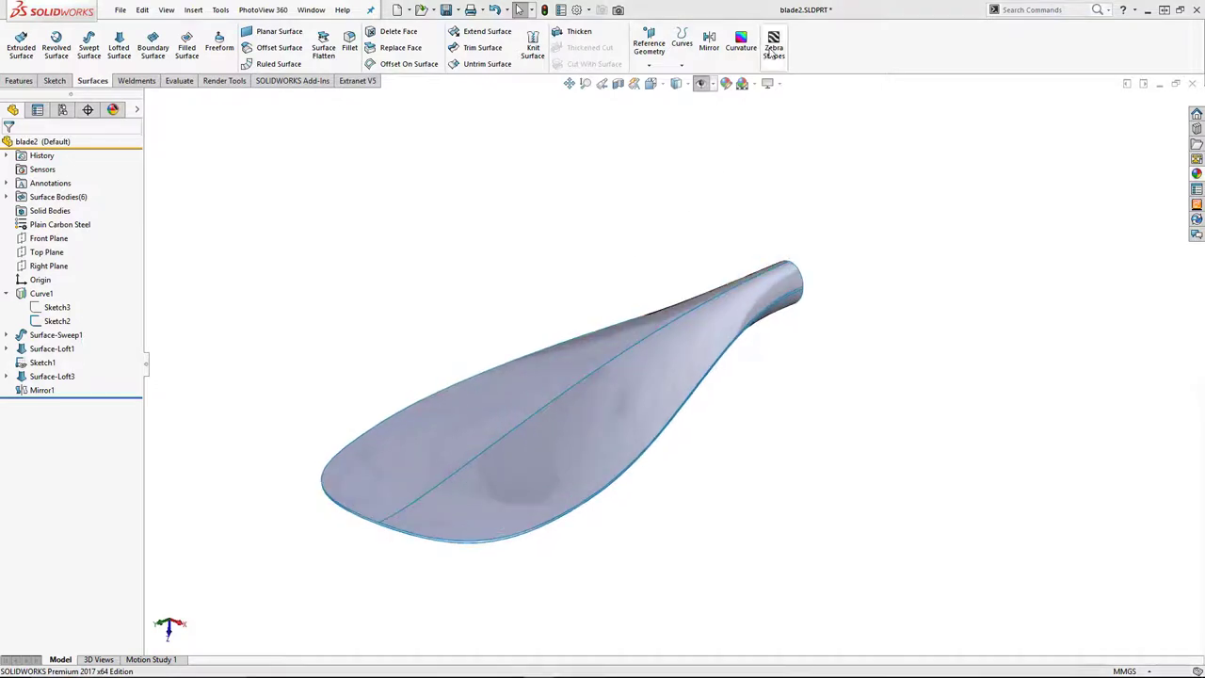
{"action": "left_click", "coordinate": [773, 48]}
{"action": "middle_click_drag", "start_coordinate": [552, 260], "coordinate": [478, 90]}
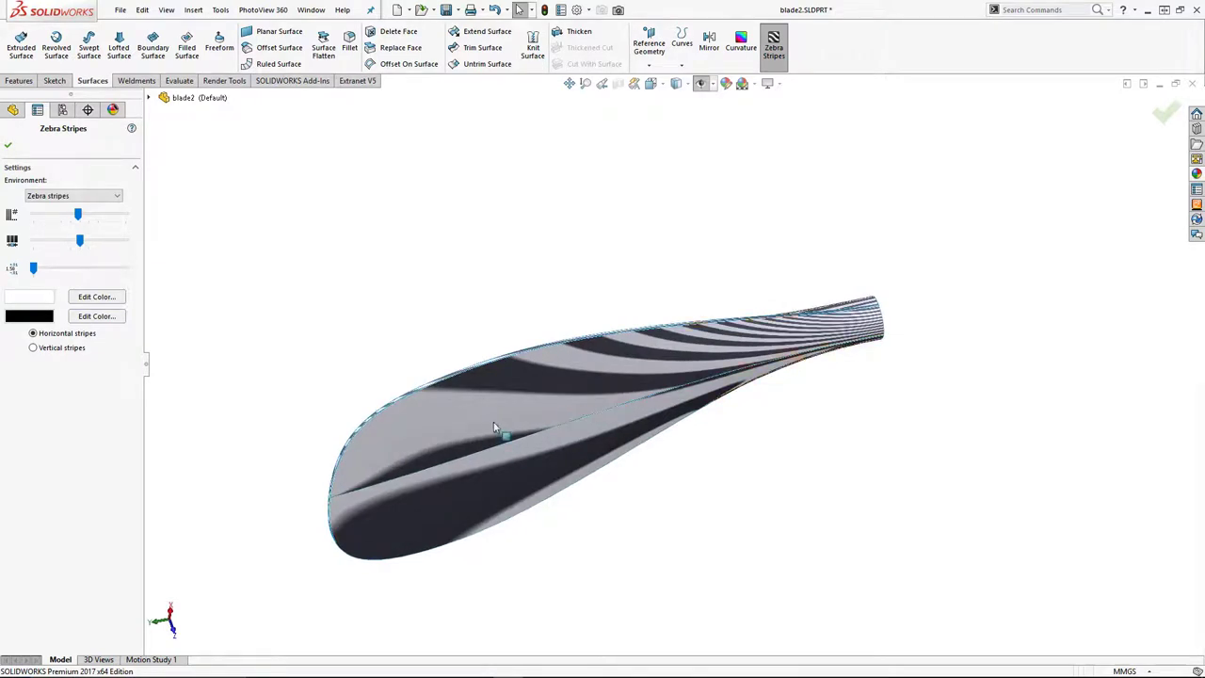
{"action": "left_click", "coordinate": [773, 45]}
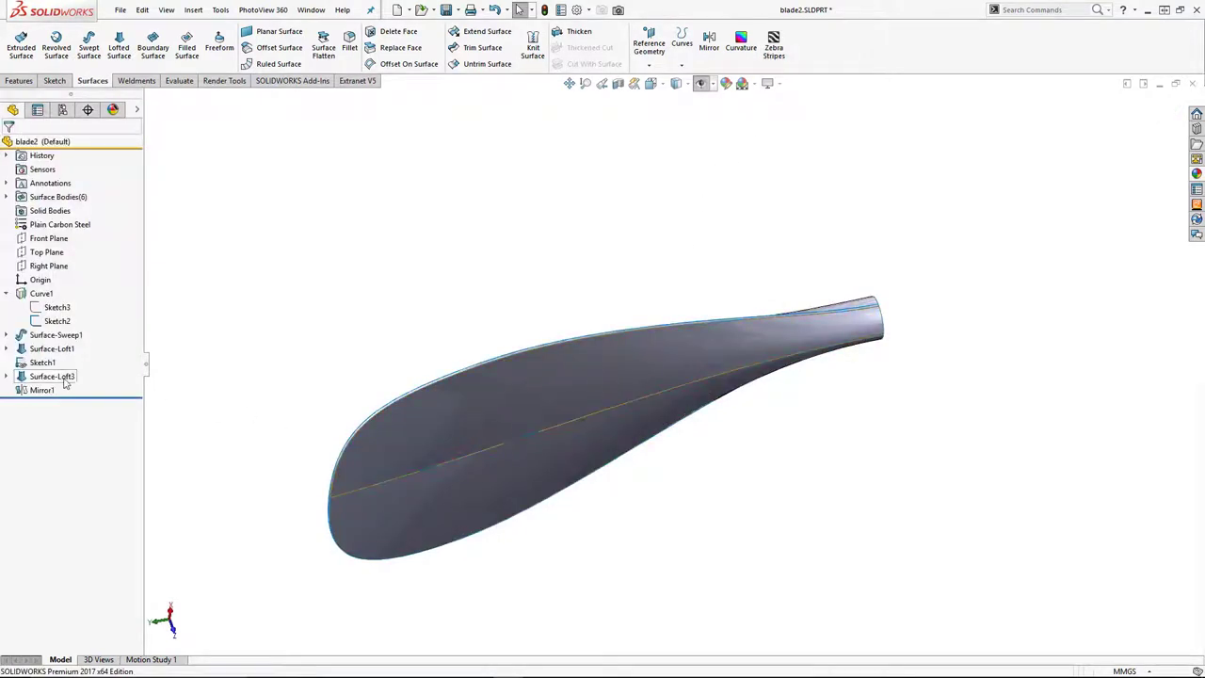
Edit the Surface-Loft3 feature to apply a Normal To Profile end constraint at Sketch6
{"action": "left_click", "coordinate": [52, 377]}
{"action": "left_click", "coordinate": [85, 339]}
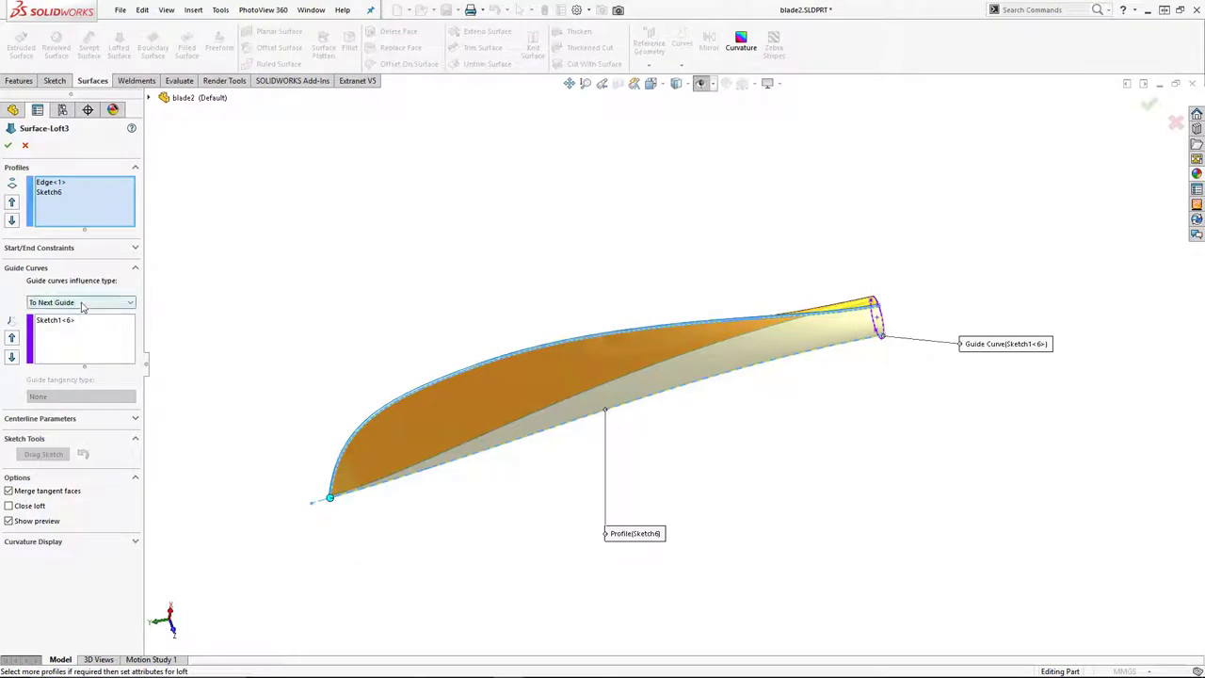
{"action": "left_click", "coordinate": [79, 249]}
{"action": "left_click", "coordinate": [68, 305]}
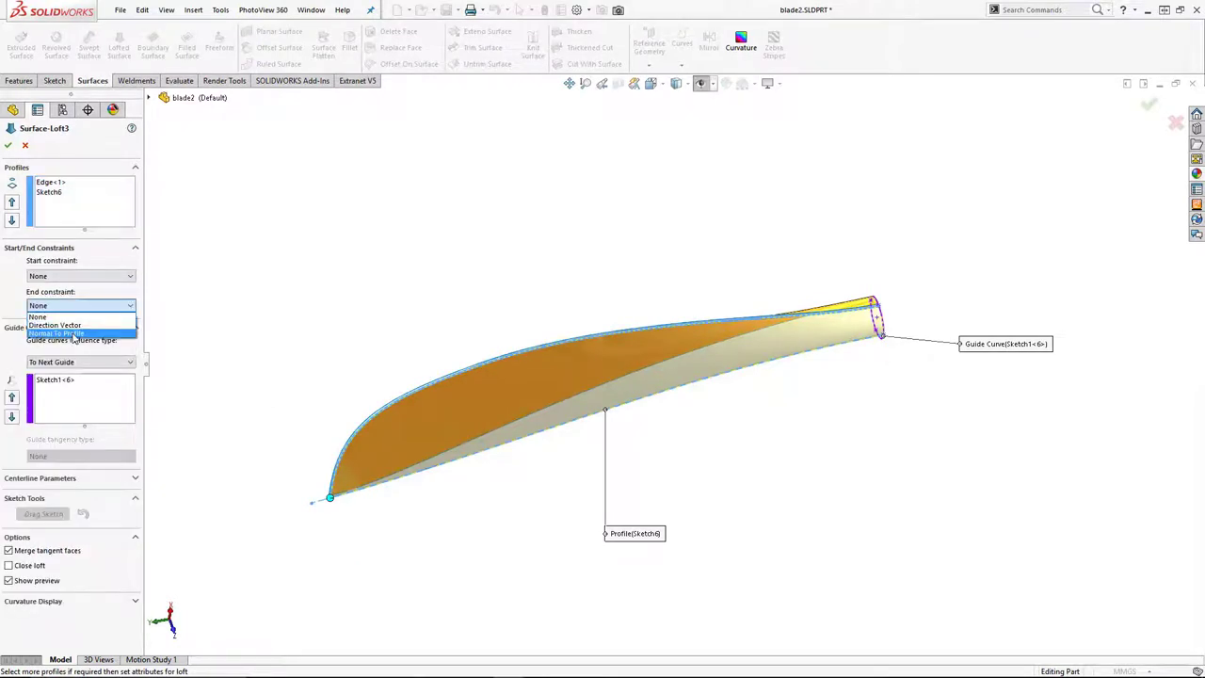
{"action": "left_click", "coordinate": [75, 332]}
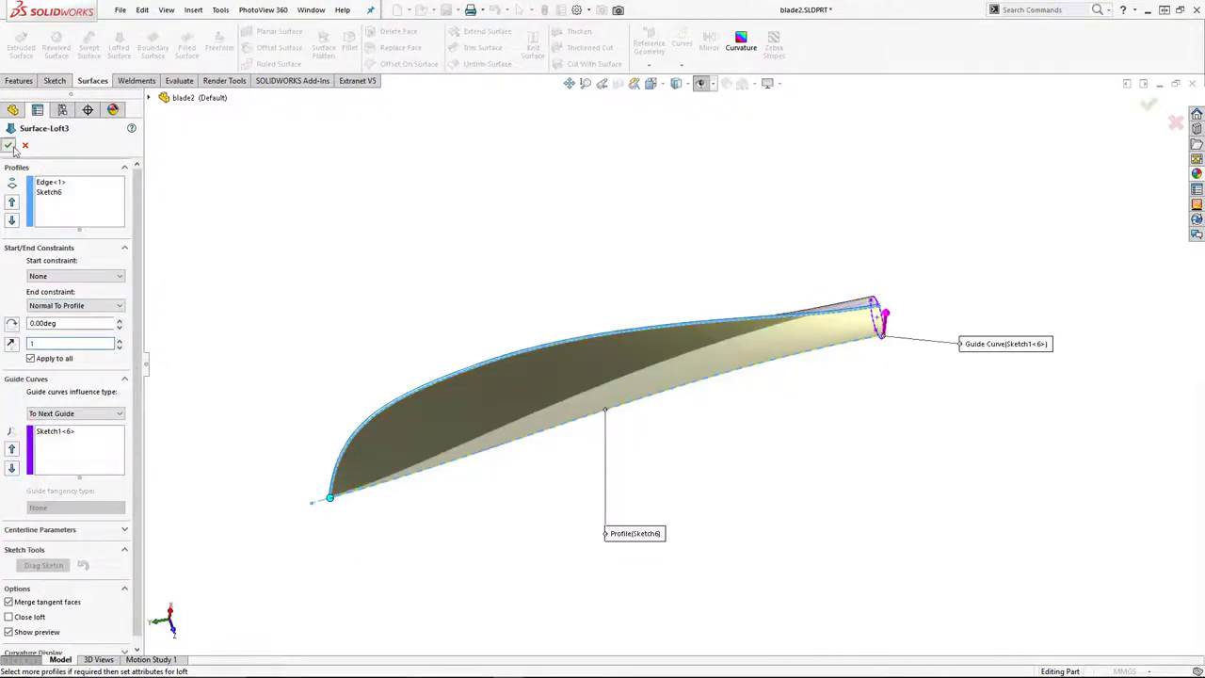
{"action": "key", "text": "Return"}
Recheck the blade with zebra stripes to evaluate continuity across the edited loft's centre seam
{"action": "left_click", "coordinate": [773, 45]}
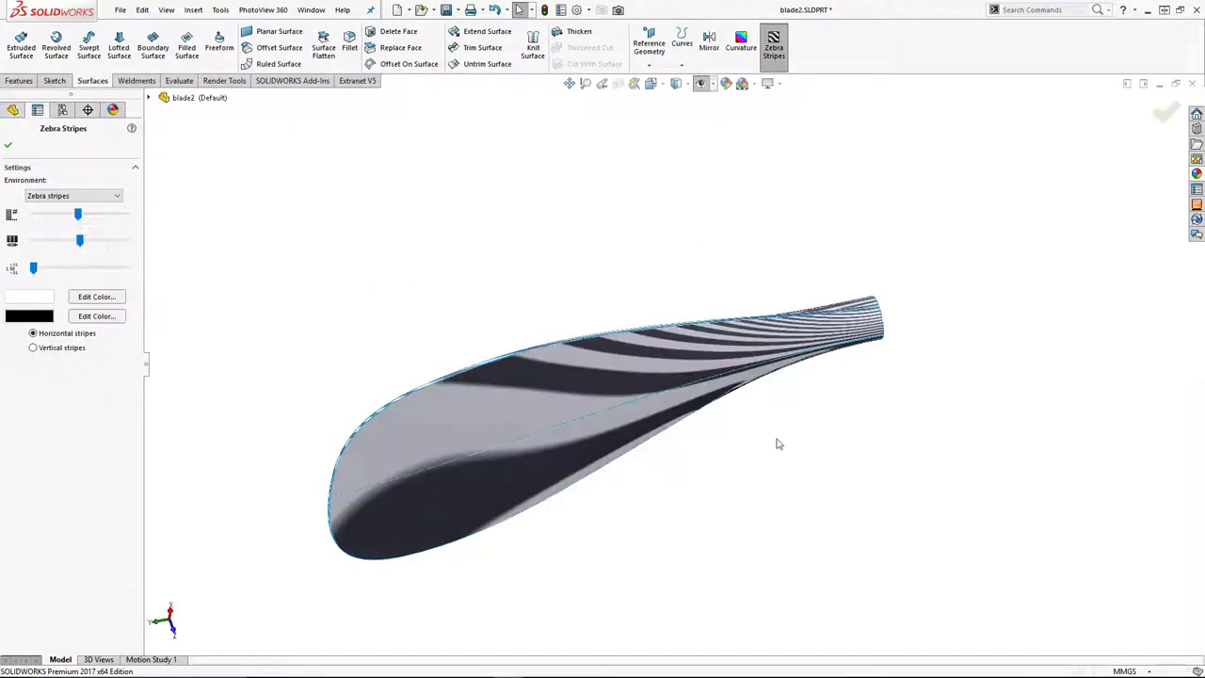
{"action": "middle_click_drag", "start_coordinate": [793, 467], "coordinate": [796, 199]}
{"action": "left_click", "coordinate": [774, 57]}
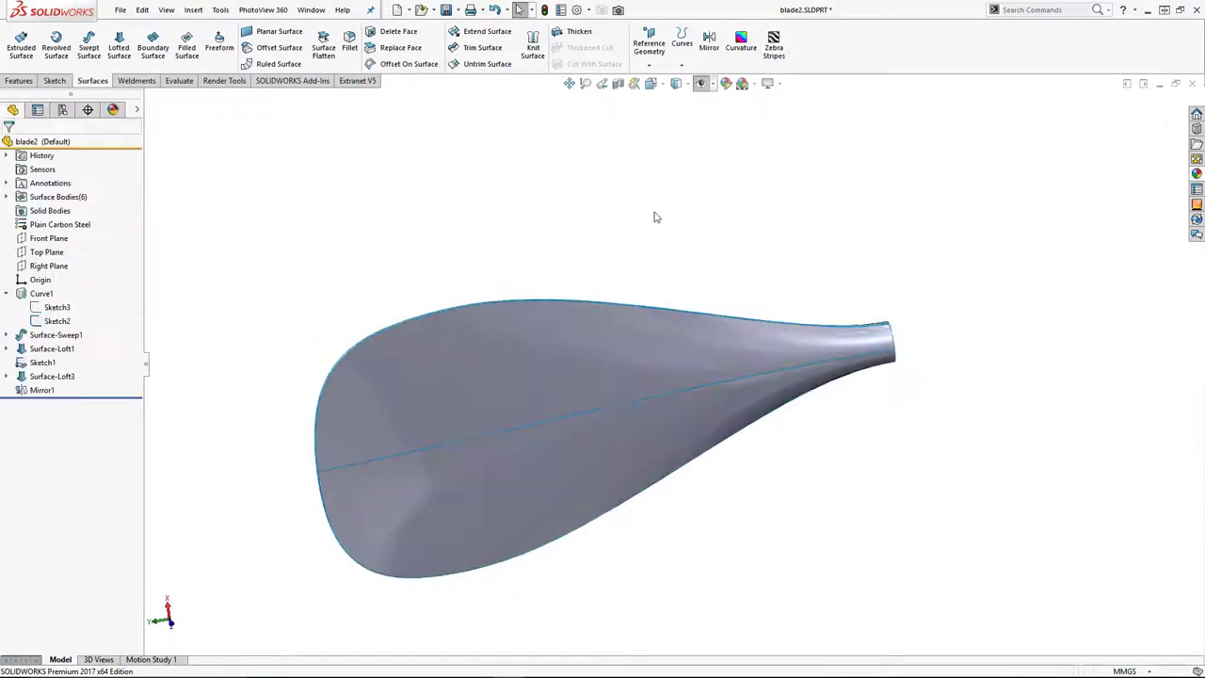
{"action": "middle_click_drag", "start_coordinate": [631, 206], "coordinate": [684, 435]}
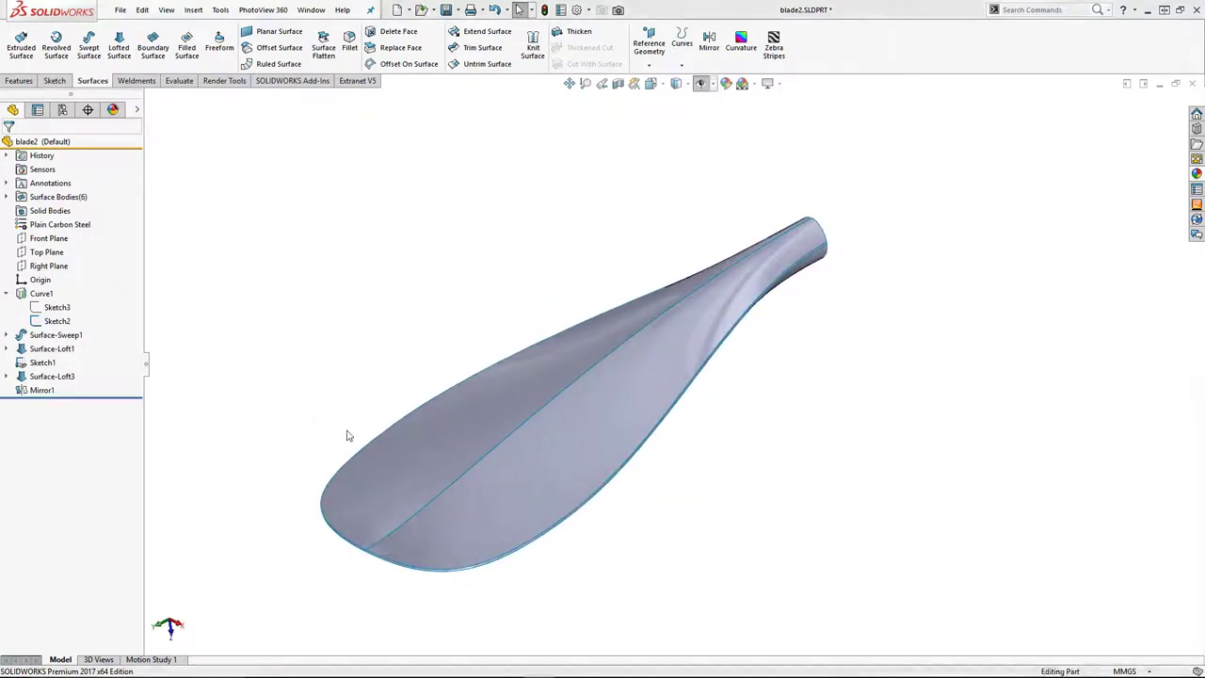
Close the open root end with a planar surface made from Sketch1 under Surface-Loft1
{"action": "middle_click_drag", "start_coordinate": [596, 206], "coordinate": [493, 269]}
{"action": "scroll", "coordinate": [731, 364], "scroll_direction": "down", "scroll_amount": 4}
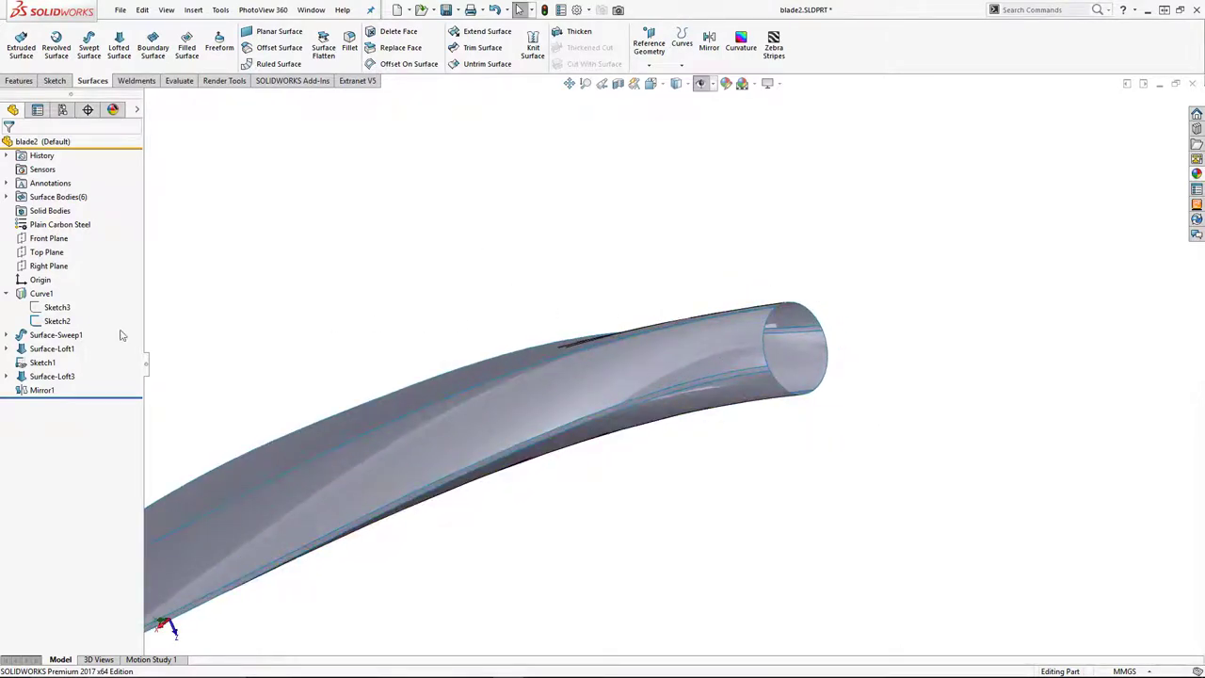
{"action": "left_click", "coordinate": [9, 337]}
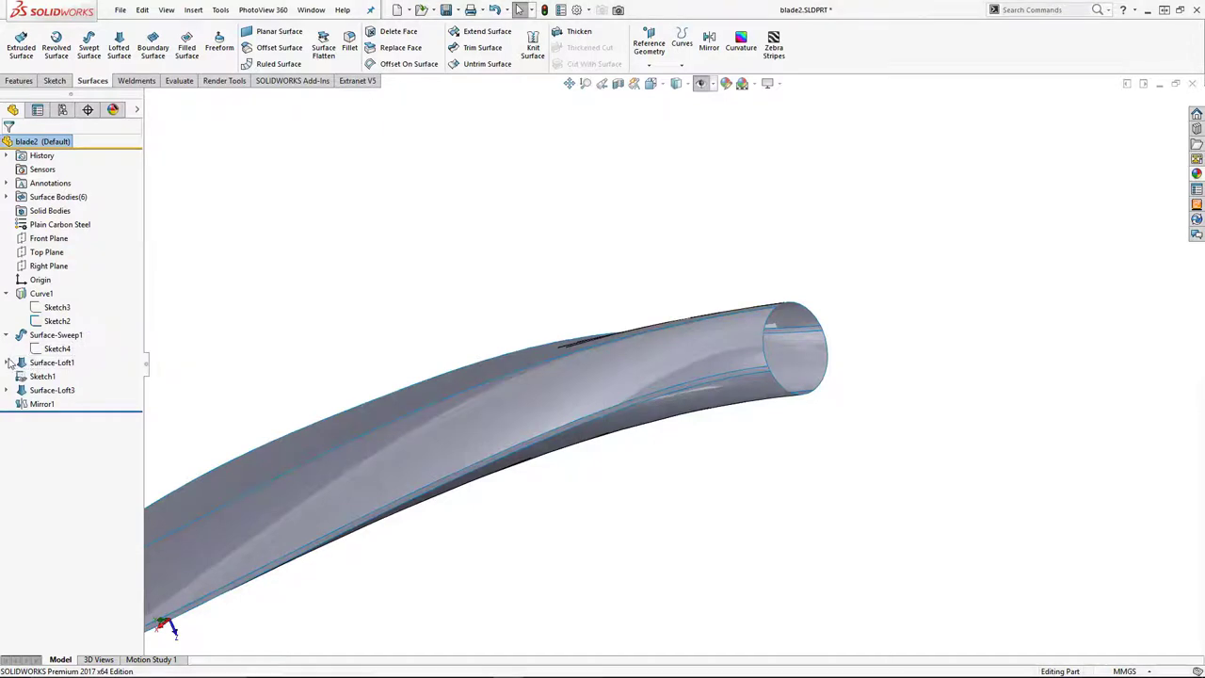
{"action": "left_click", "coordinate": [7, 362]}
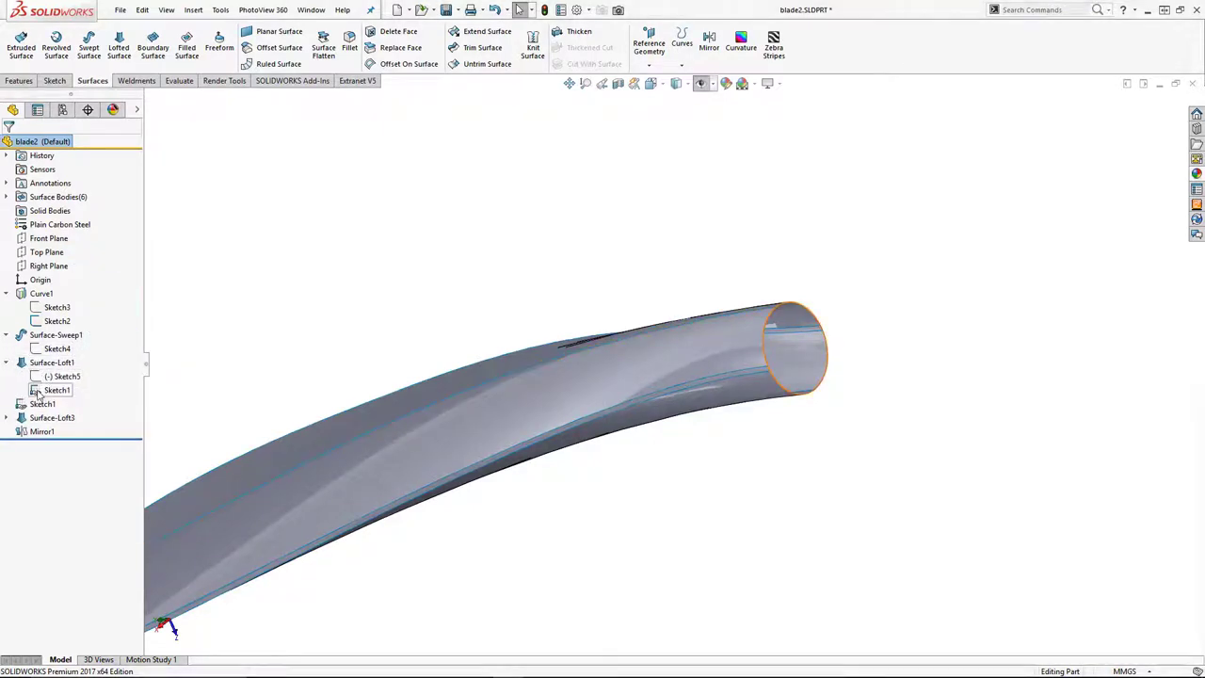
{"action": "left_click", "coordinate": [39, 394]}
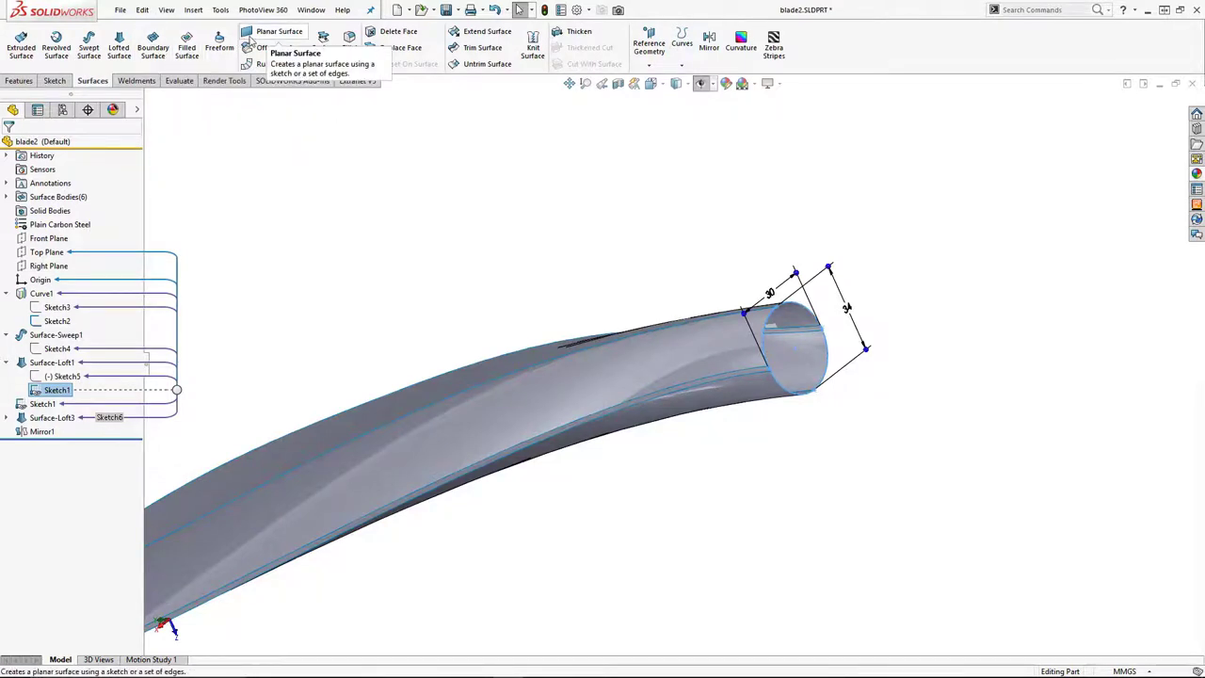
{"action": "left_click", "coordinate": [273, 32]}
{"action": "left_click", "coordinate": [9, 145]}
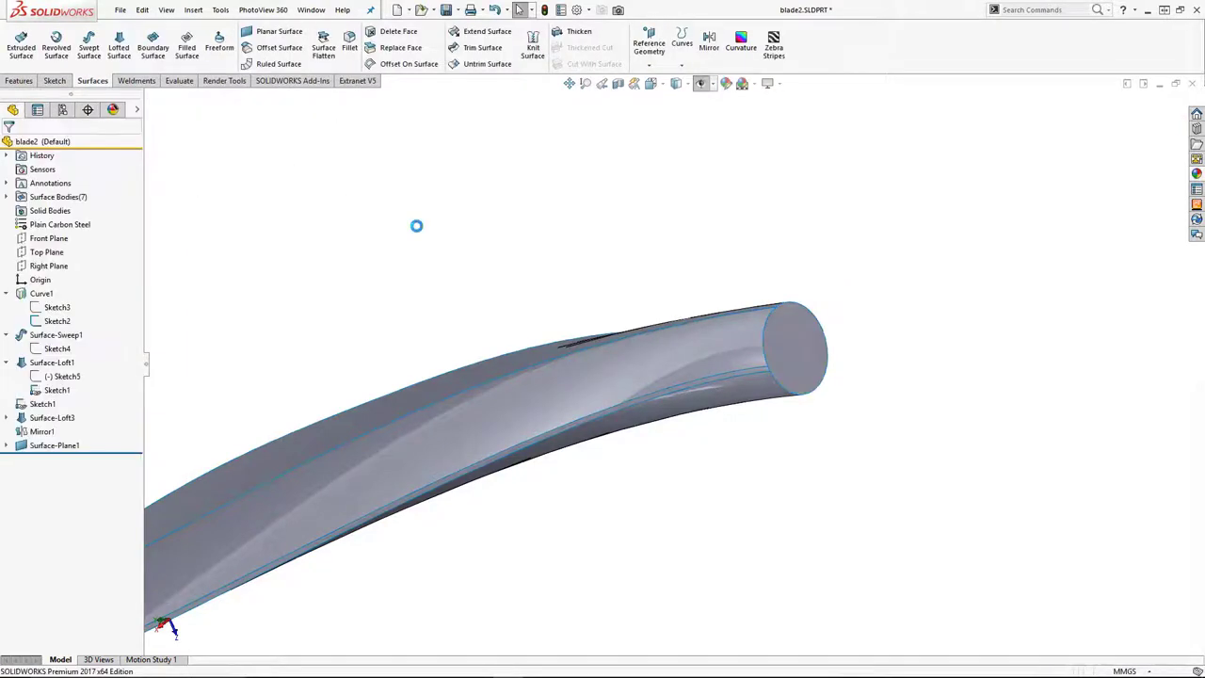
Knit the lofted, swept, mirrored and planar surfaces together into one solid body
{"action": "left_click", "coordinate": [533, 47]}
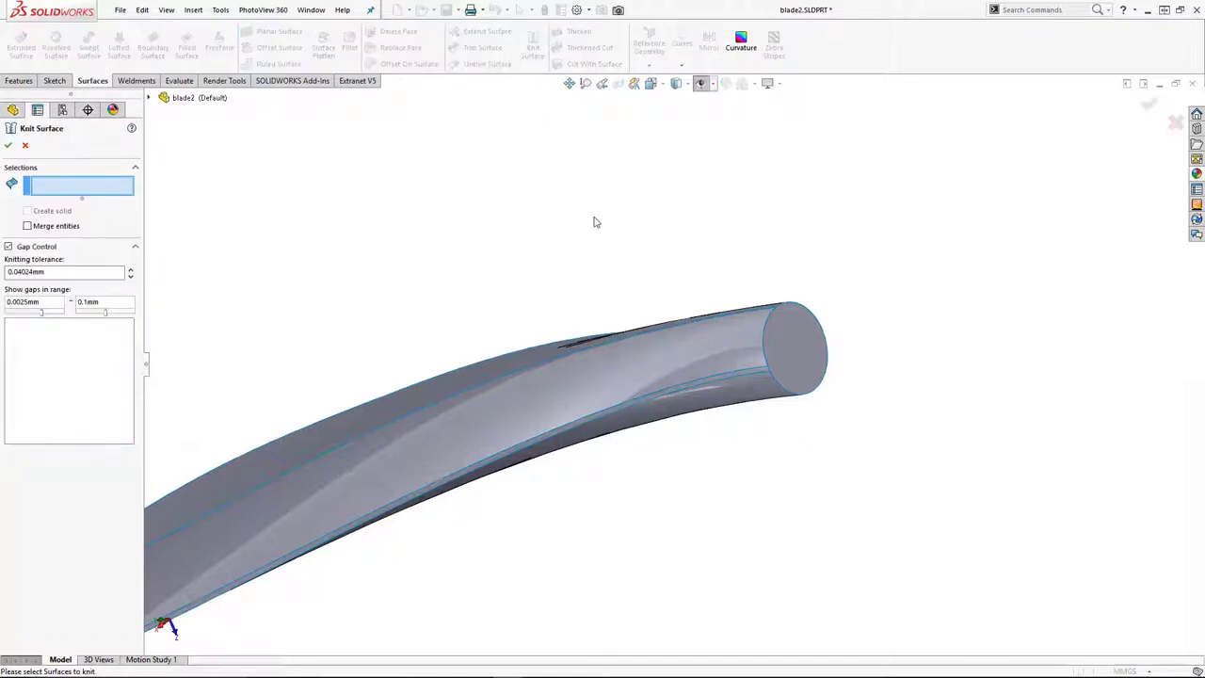
{"action": "left_click", "coordinate": [744, 345]}
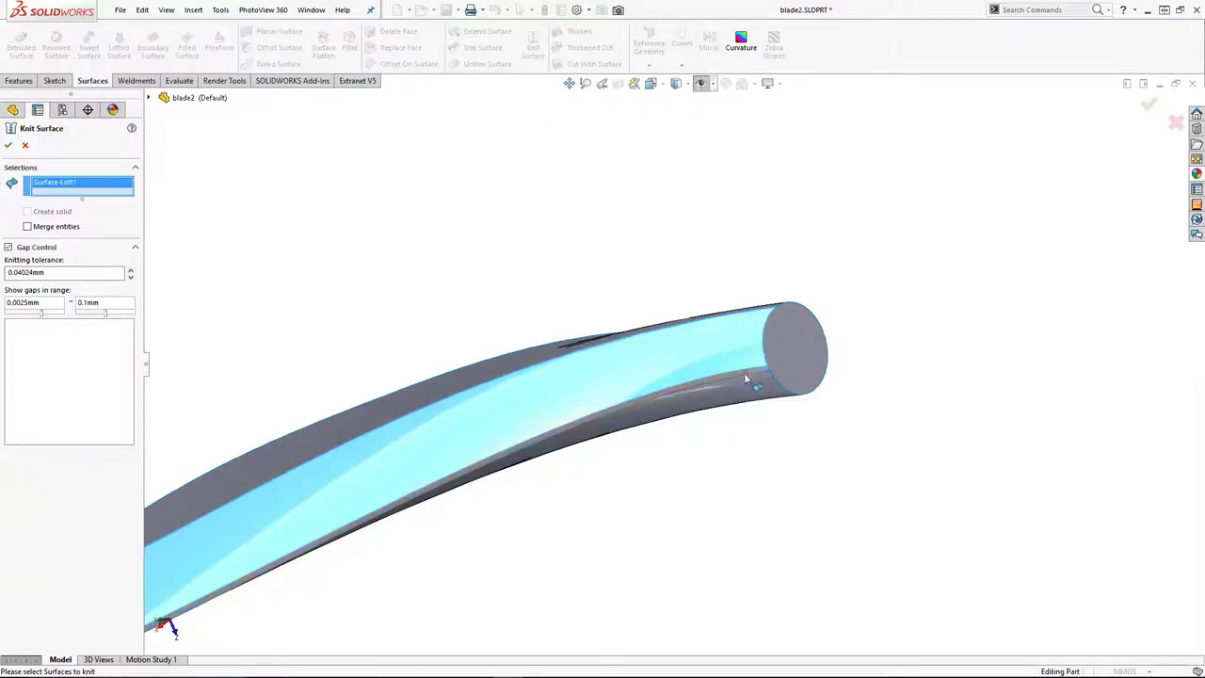
{"action": "left_click", "coordinate": [749, 391]}
{"action": "left_click", "coordinate": [750, 396]}
{"action": "left_click", "coordinate": [783, 360]}
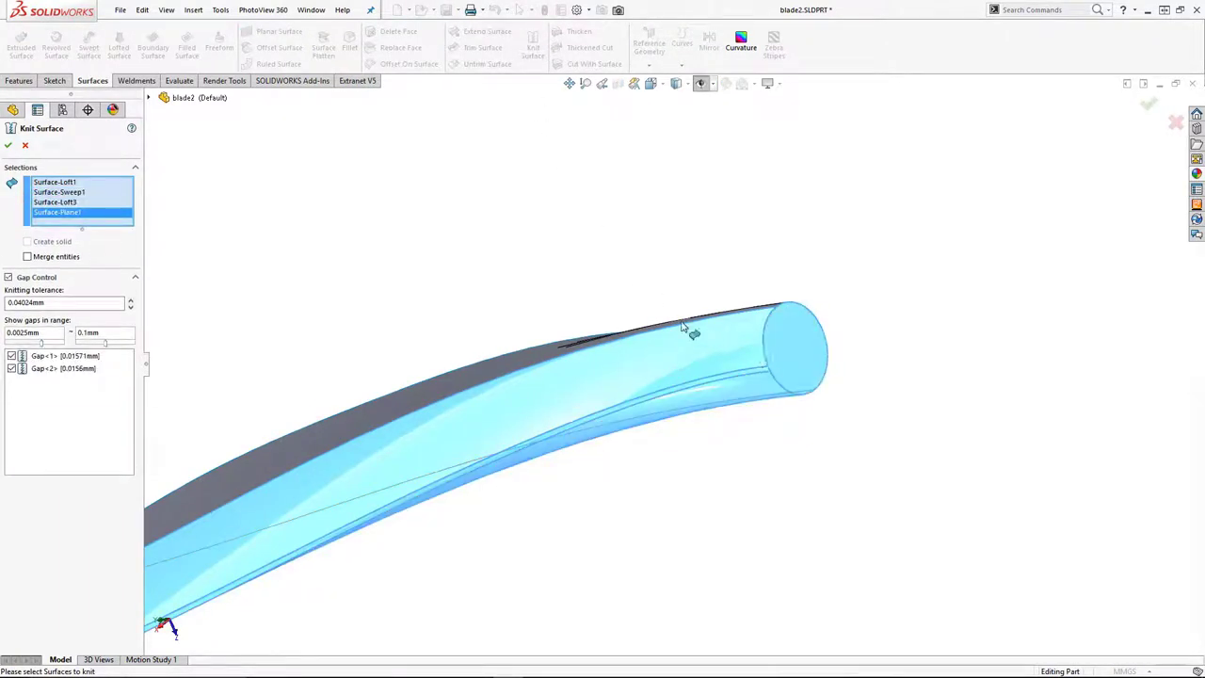
{"action": "left_click", "coordinate": [535, 357]}
{"action": "middle_click_drag", "start_coordinate": [532, 349], "coordinate": [280, 461]}
{"action": "left_click", "coordinate": [448, 386]}
{"action": "left_click", "coordinate": [398, 411]}
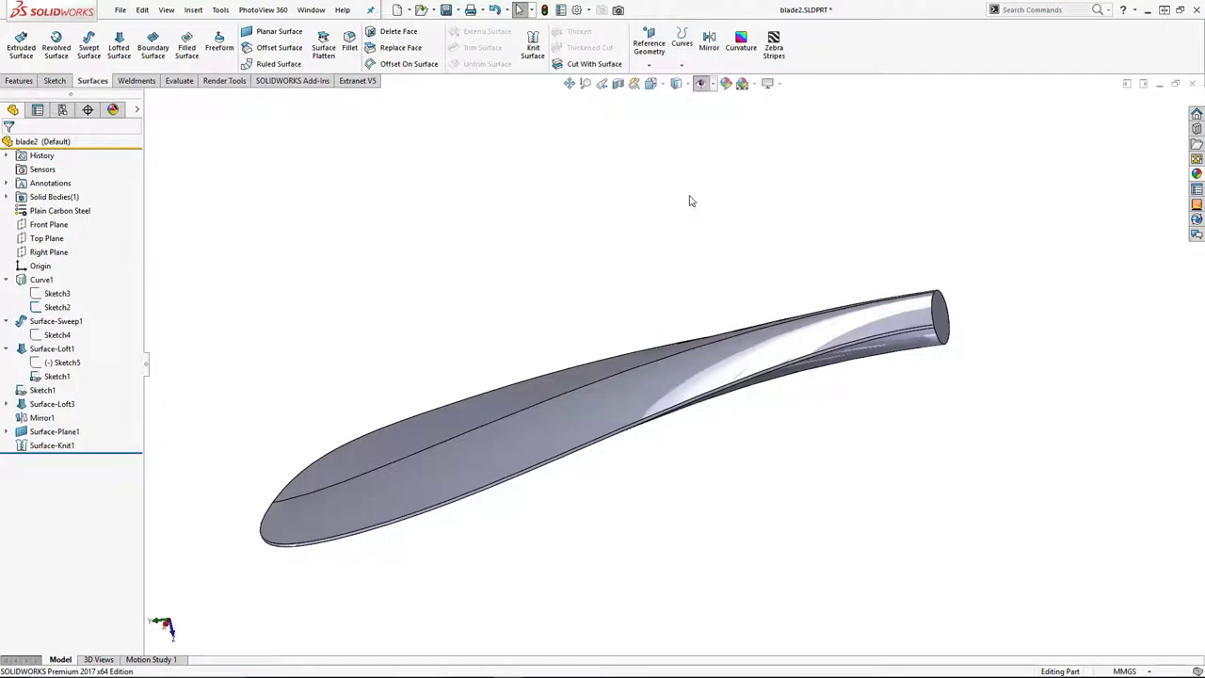
Inspect the blade's interior with a section view on the Front Plane offset to -6 mm
{"action": "left_click", "coordinate": [618, 85]}
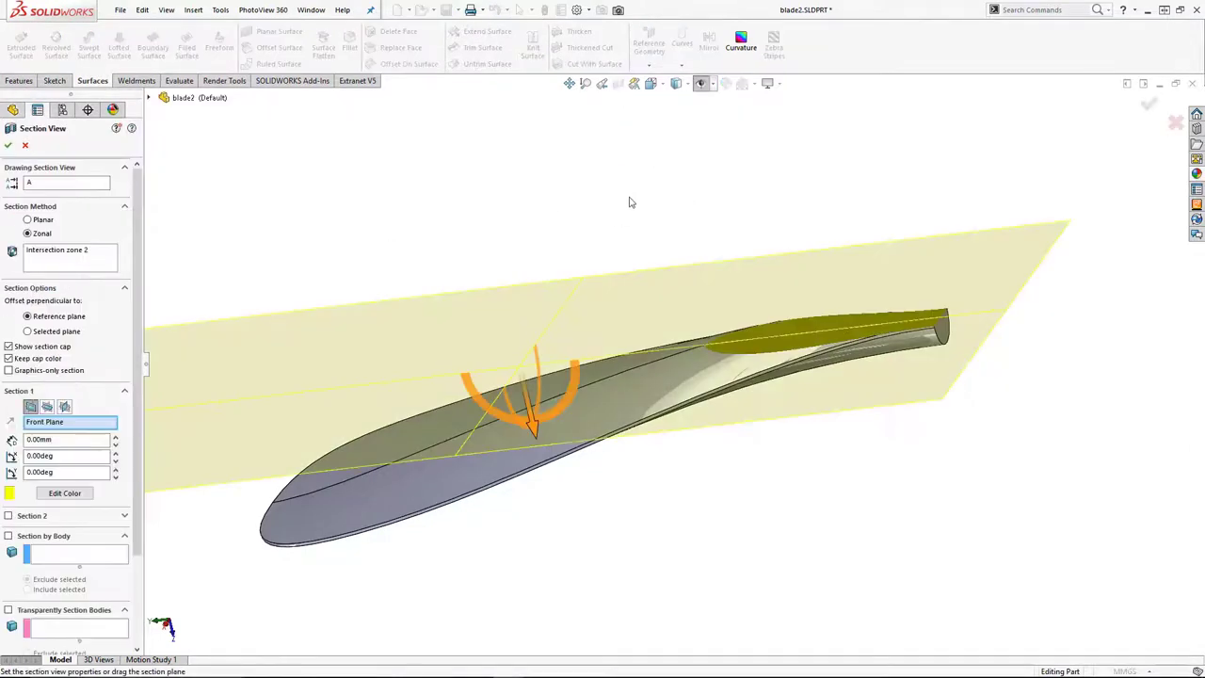
{"action": "left_click_drag", "start_coordinate": [532, 431], "coordinate": [269, 252]}
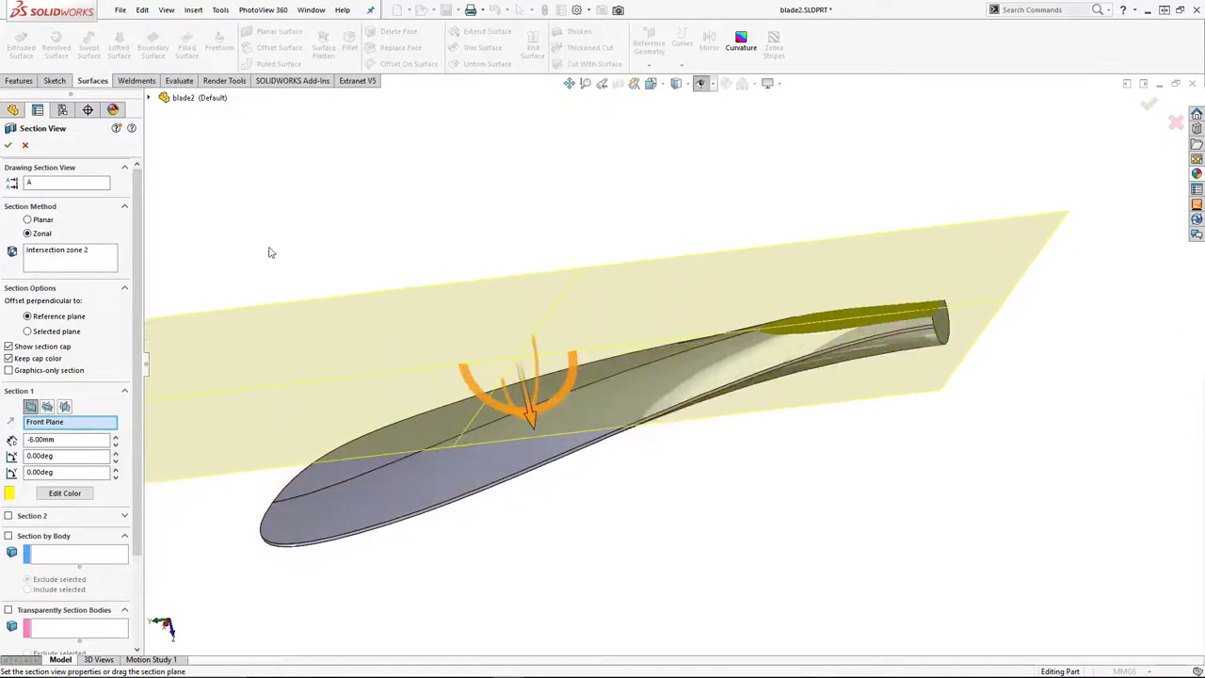
{"action": "left_click", "coordinate": [25, 146]}
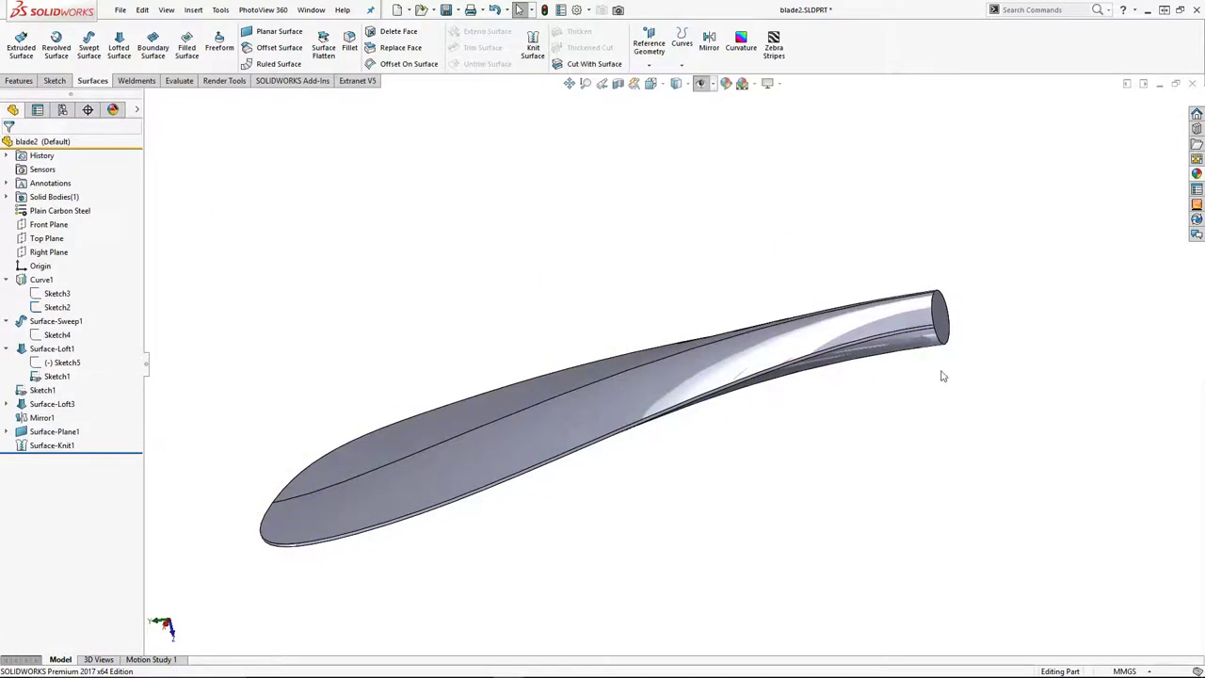
Sketch on the blade's root end face, offset the face outline and set the offset distance to 1 mm
{"action": "scroll", "coordinate": [909, 321], "scroll_direction": "down", "scroll_amount": 4}
{"action": "left_click", "coordinate": [837, 293]}
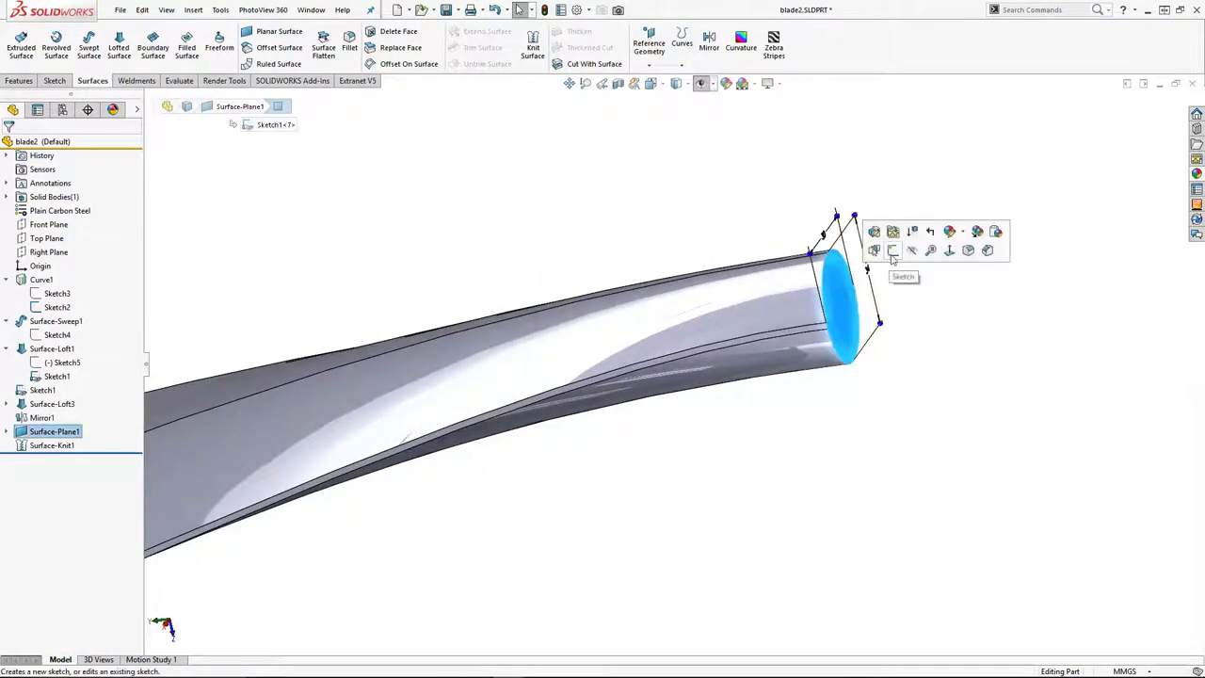
{"action": "left_click", "coordinate": [889, 251]}
{"action": "left_click", "coordinate": [260, 47]}
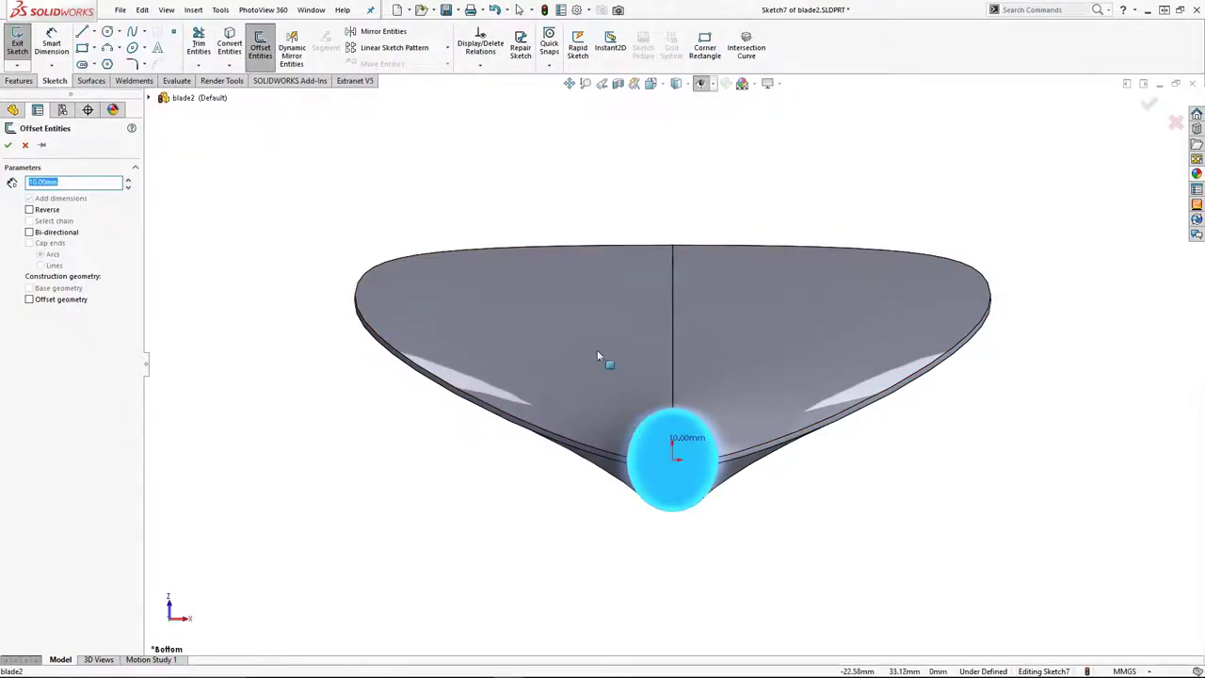
{"action": "left_click", "coordinate": [659, 474]}
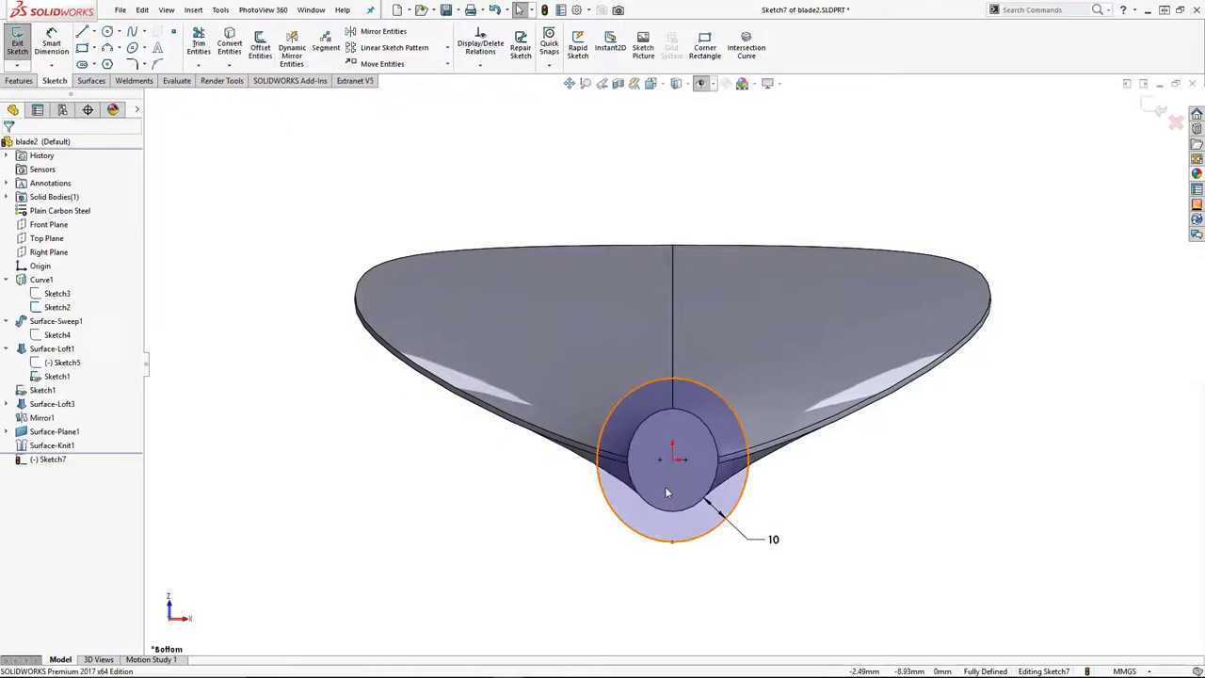
{"action": "double_click", "coordinate": [774, 542]}
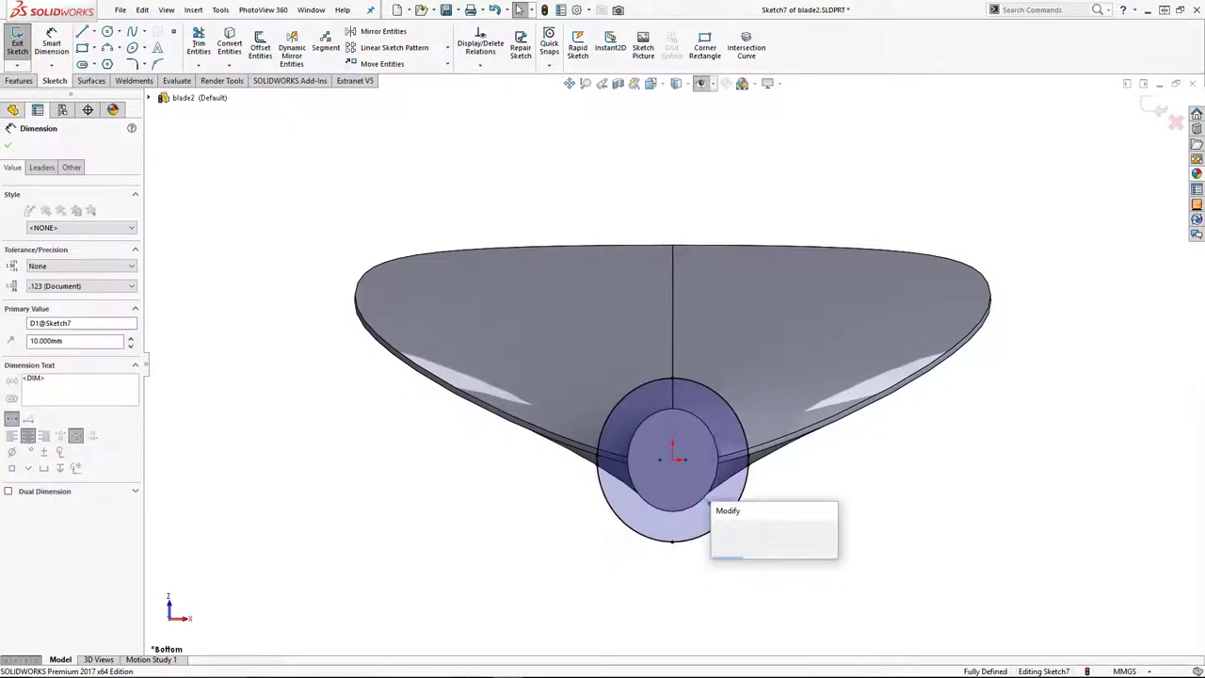
{"action": "type", "text": "1"}
{"action": "key", "text": "Return"}
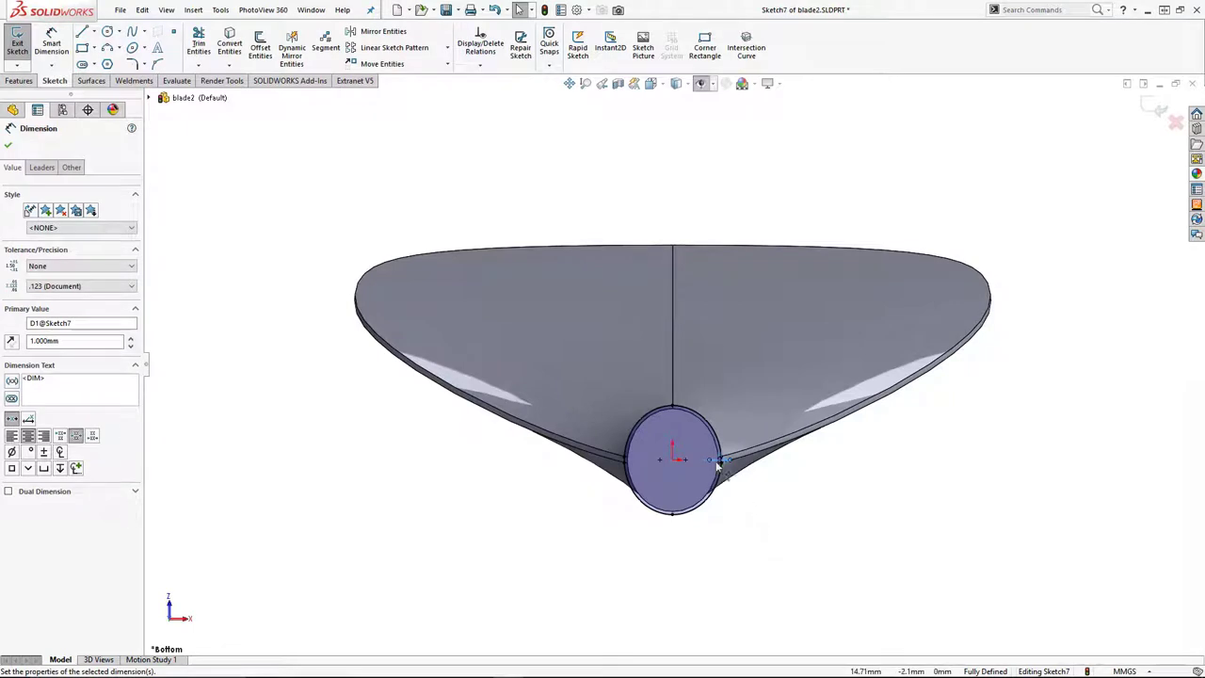
Reverse the root sketch's 1 mm offset so the curve lies inside the end face outline
{"action": "scroll", "coordinate": [717, 464], "scroll_direction": "down", "scroll_amount": 3}
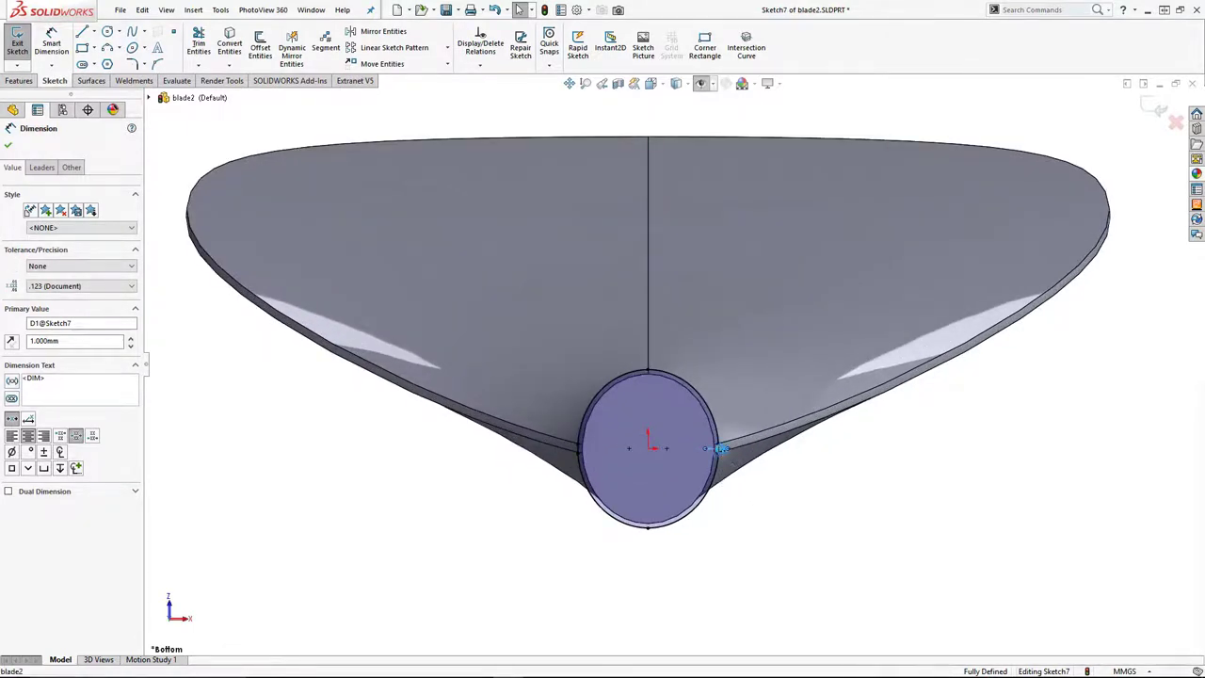
{"action": "double_click", "coordinate": [724, 455]}
{"action": "left_click", "coordinate": [716, 447]}
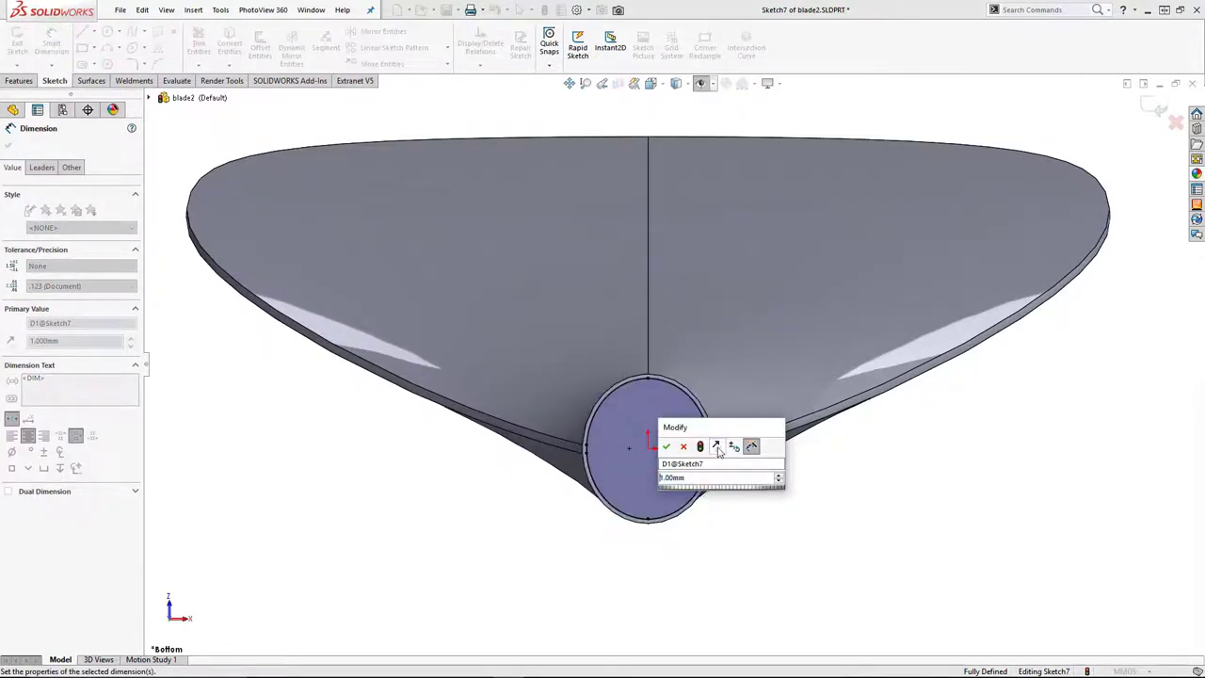
{"action": "left_click", "coordinate": [667, 446]}
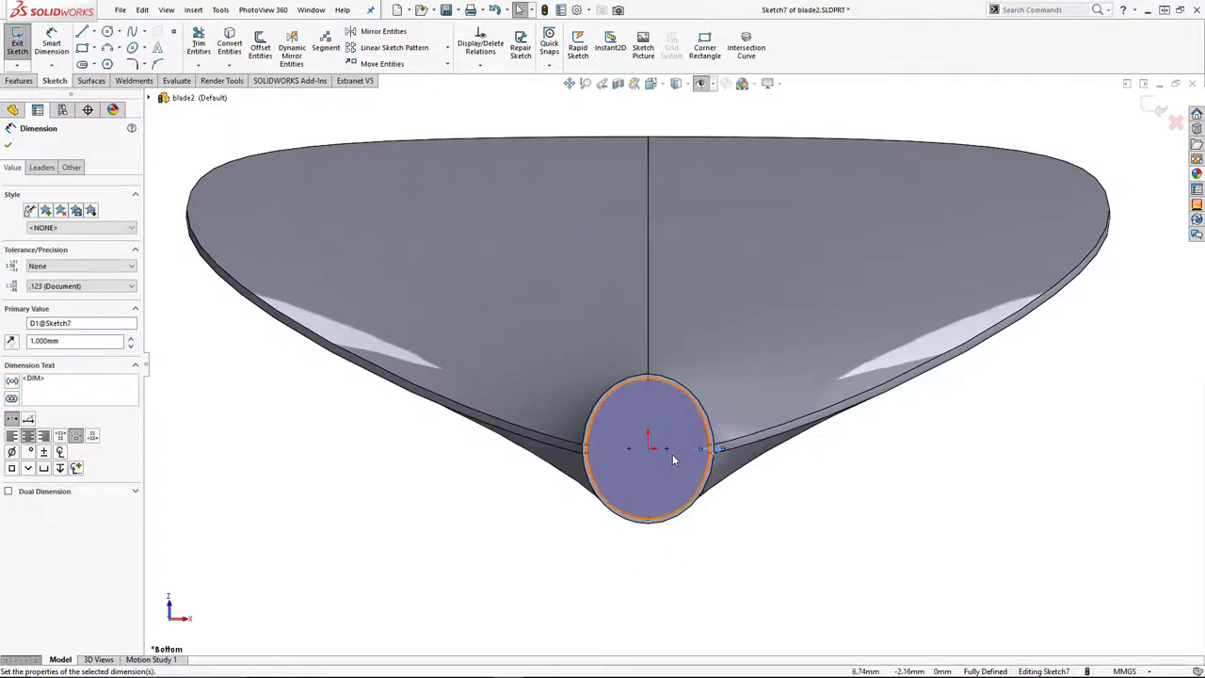
Extrude the inward offset profile 28 mm outward from the root end as a blind boss merged with the blade
{"action": "left_click", "coordinate": [22, 81]}
{"action": "left_click", "coordinate": [23, 47]}
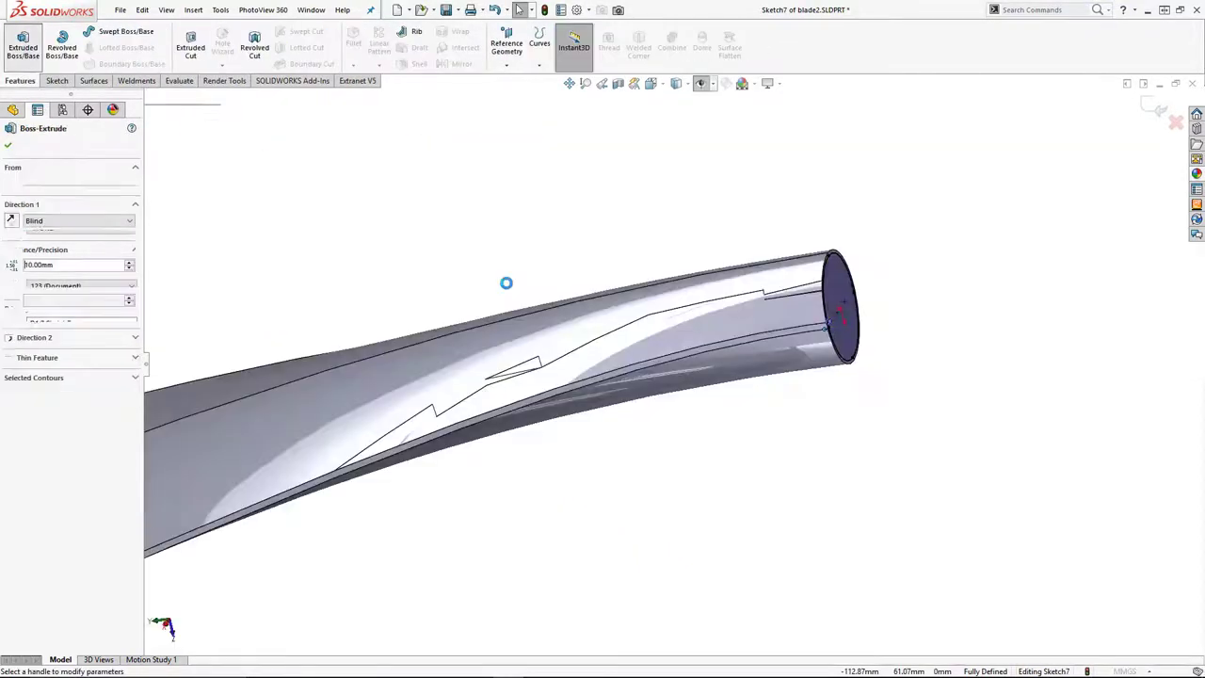
{"action": "left_click_drag", "start_coordinate": [895, 312], "coordinate": [930, 309]}
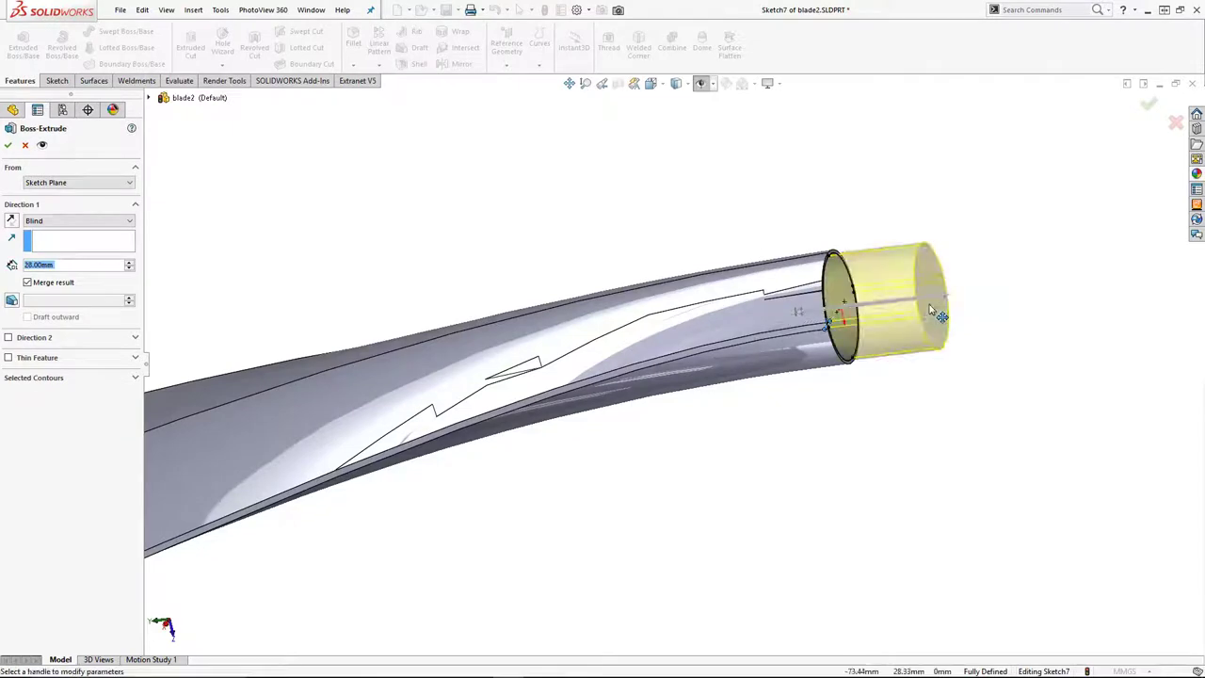
{"action": "left_click", "coordinate": [8, 145]}
{"action": "scroll", "coordinate": [519, 272], "scroll_direction": "up", "scroll_amount": 5}
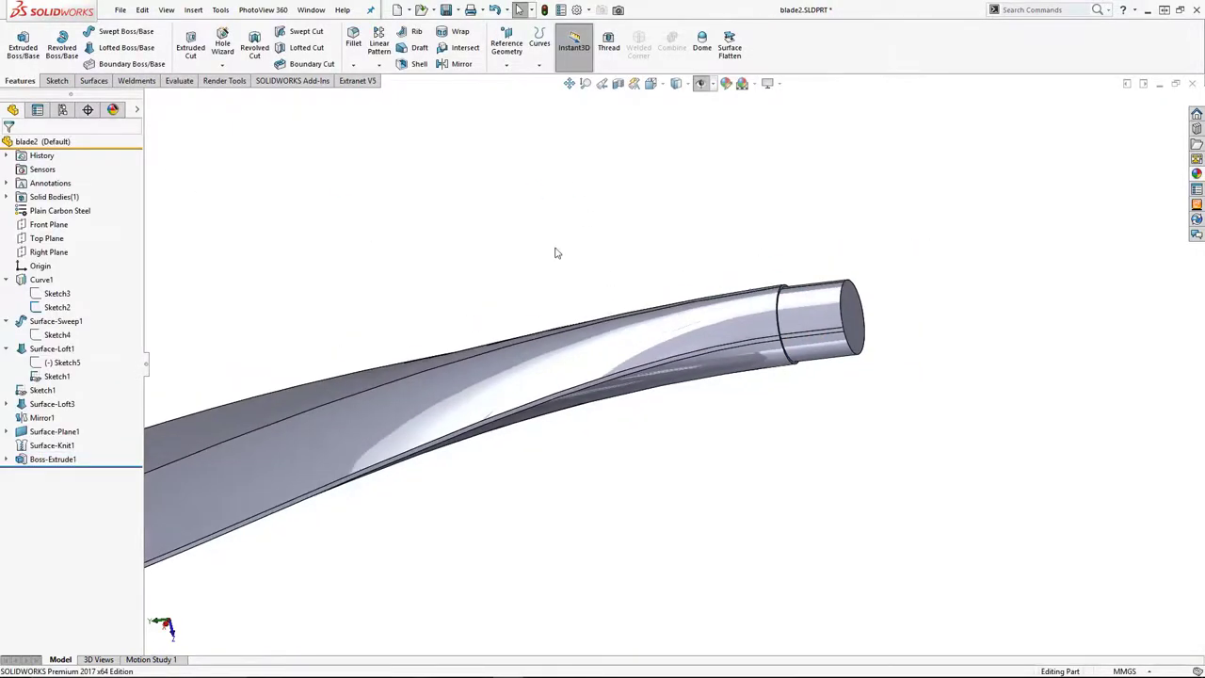
Shell the blade body to a 1 mm wall thickness without removing any faces
{"action": "left_click", "coordinate": [418, 65]}
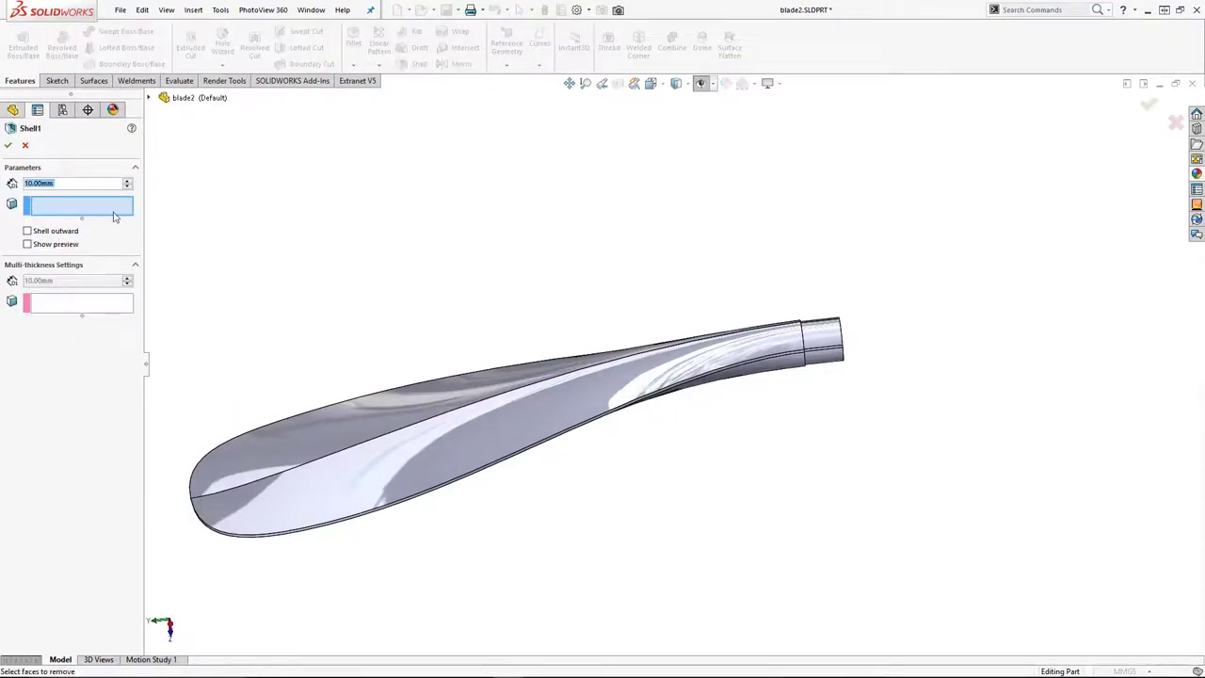
{"action": "type", "text": "1"}
{"action": "key", "text": "Return"}
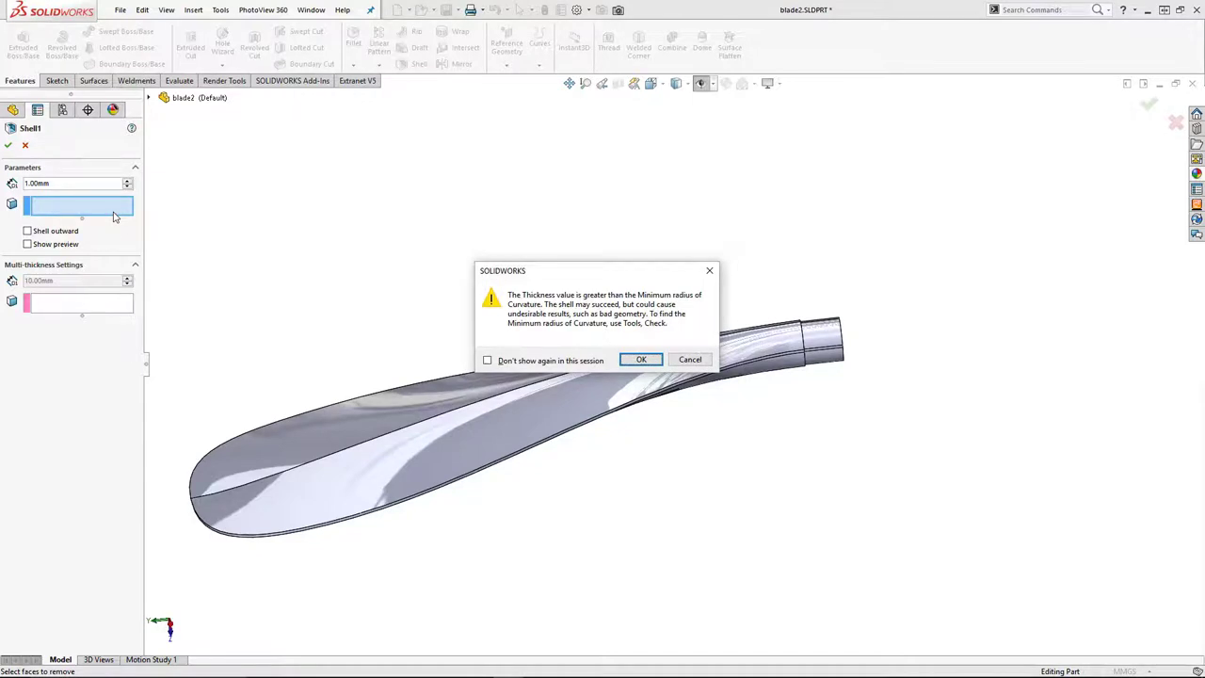
{"action": "left_click", "coordinate": [640, 359]}
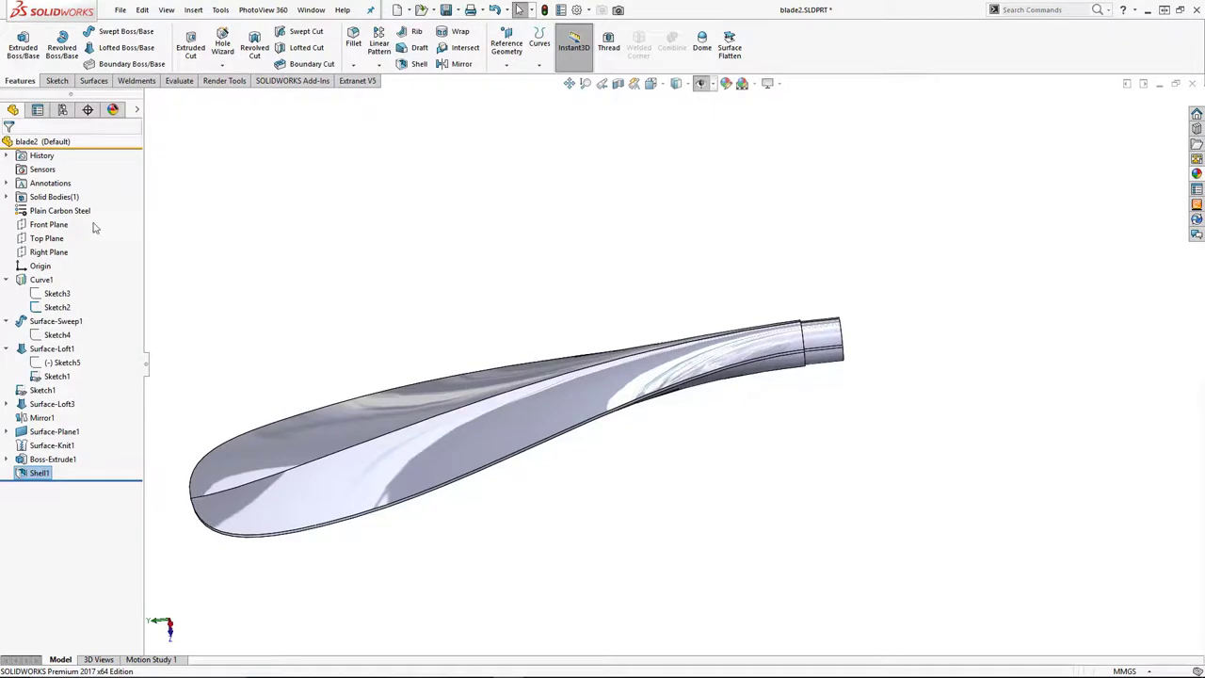
Inspect the shelled blade's interior and wall thickness with a section view on the Right Plane
{"action": "left_click", "coordinate": [48, 252]}
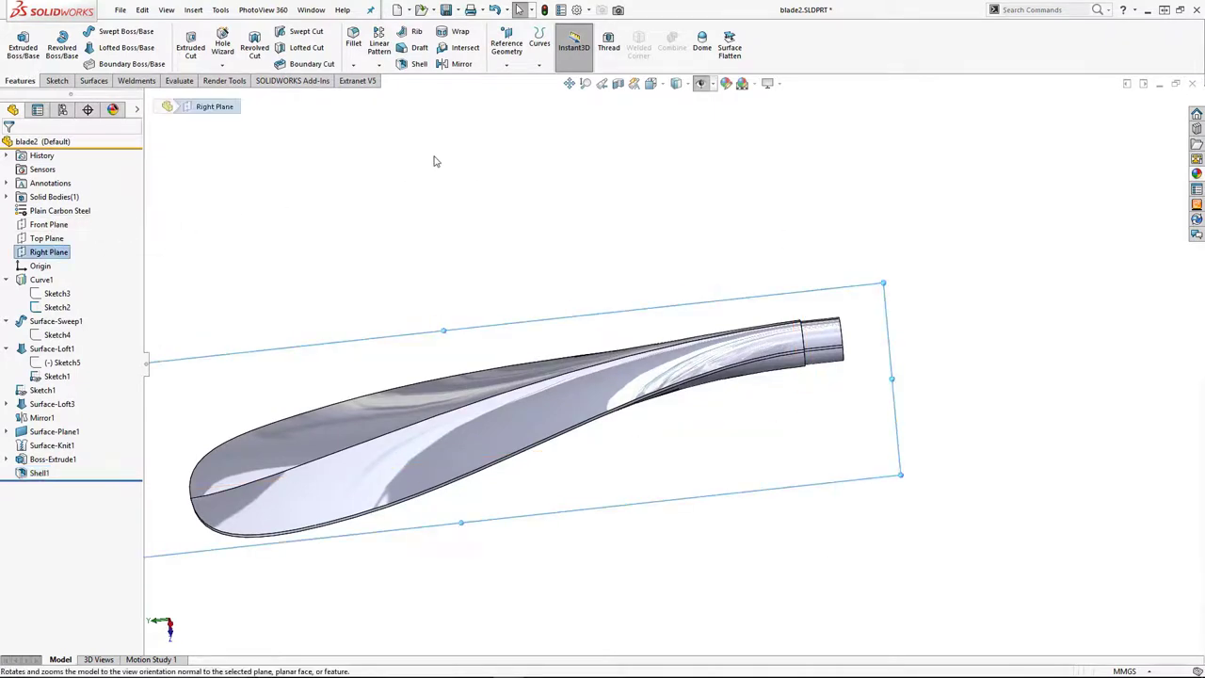
{"action": "left_click", "coordinate": [617, 85]}
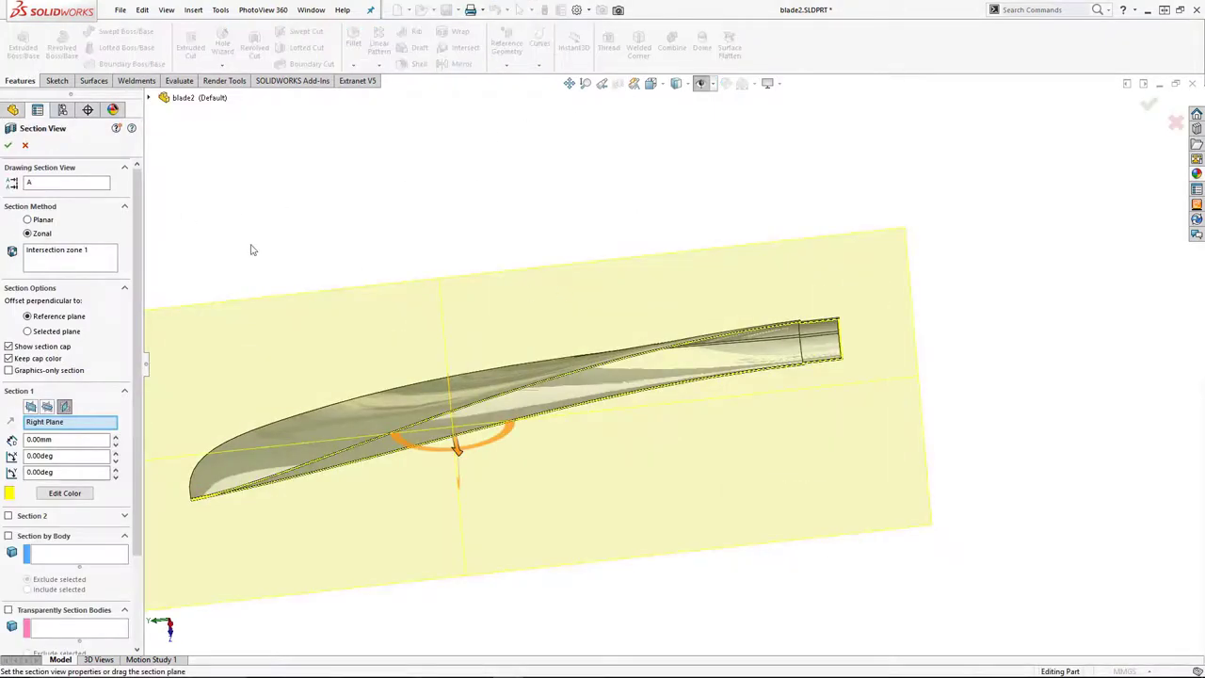
{"action": "left_click", "coordinate": [7, 144]}
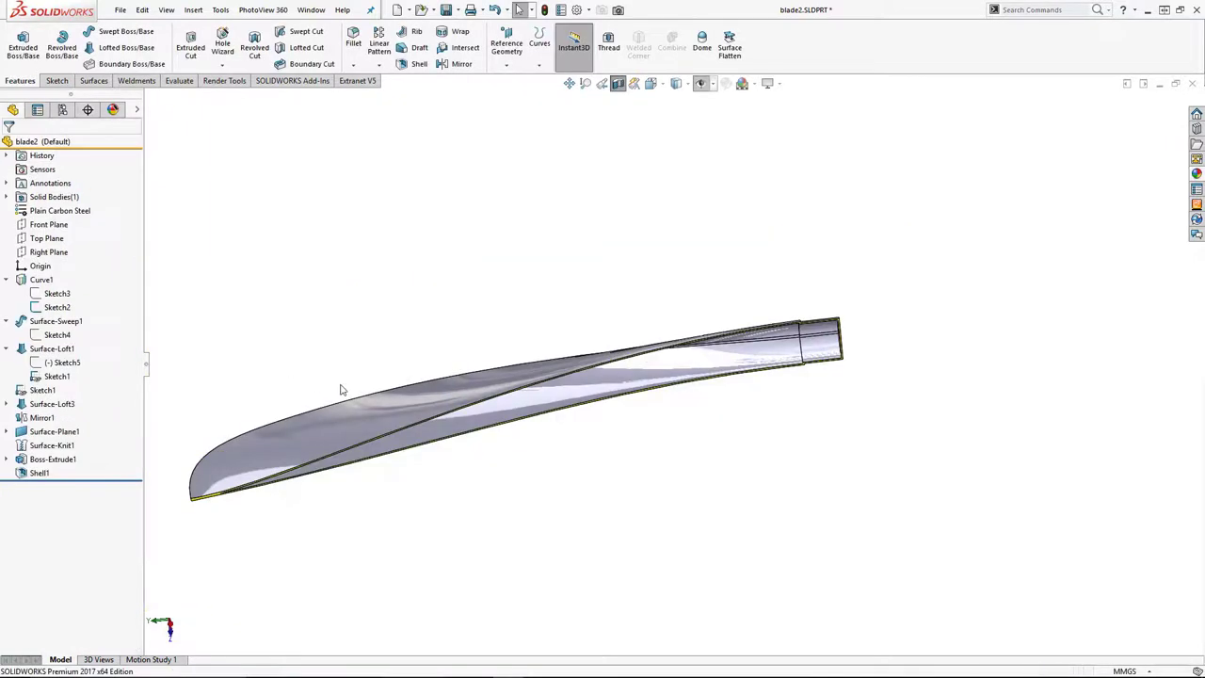
{"action": "middle_click_drag", "start_coordinate": [341, 389], "coordinate": [369, 338]}
{"action": "scroll", "coordinate": [310, 497], "scroll_direction": "down", "scroll_amount": 5}
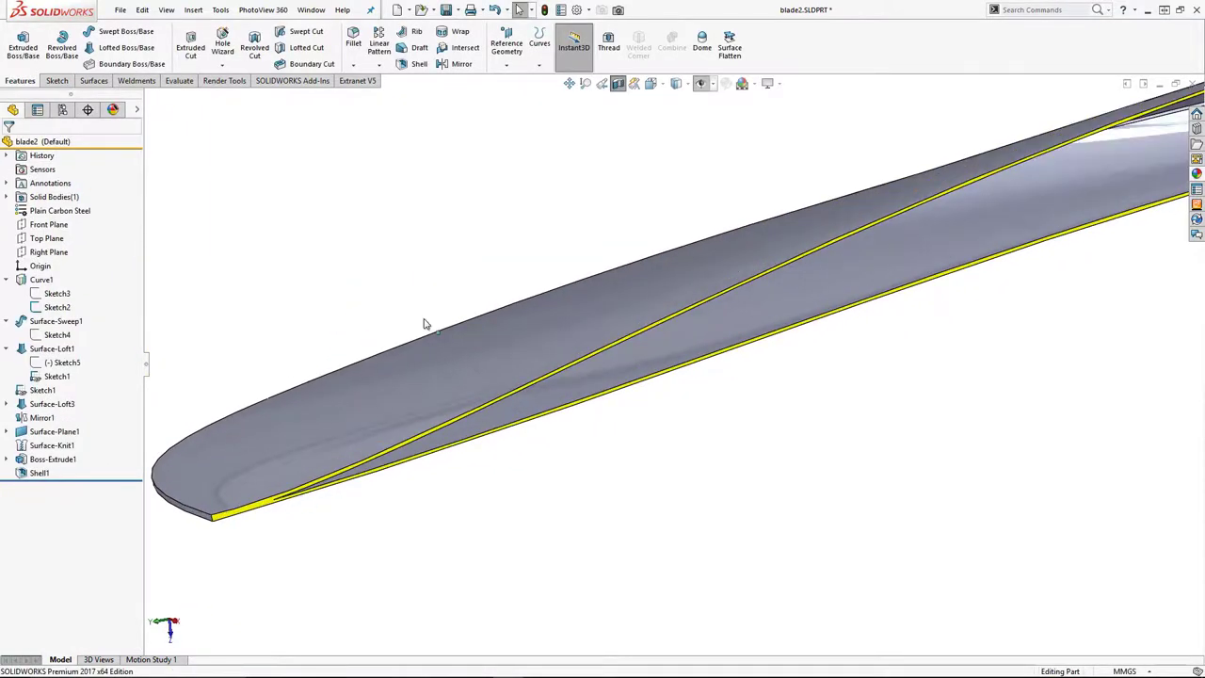
{"action": "left_click", "coordinate": [617, 83]}
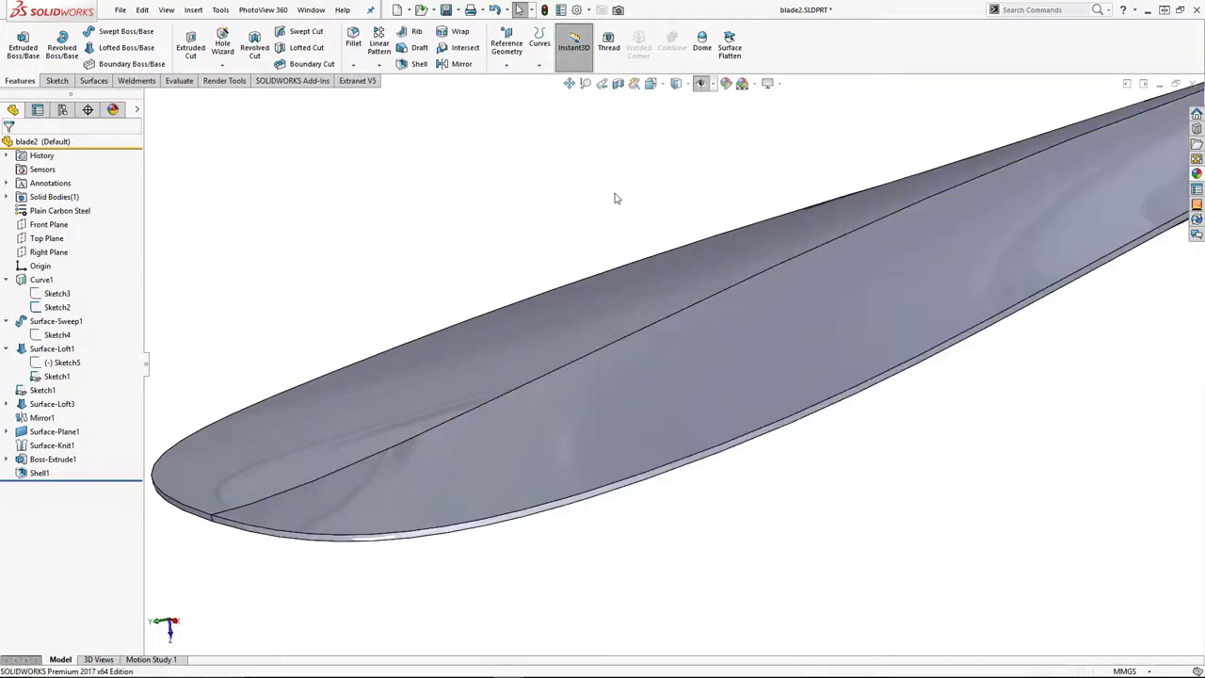
Fillet the two outer perimeter edges of the blade with a symmetric 0.5 mm radius and tangent propagation
{"action": "scroll", "coordinate": [621, 217], "scroll_direction": "up", "scroll_amount": 3}
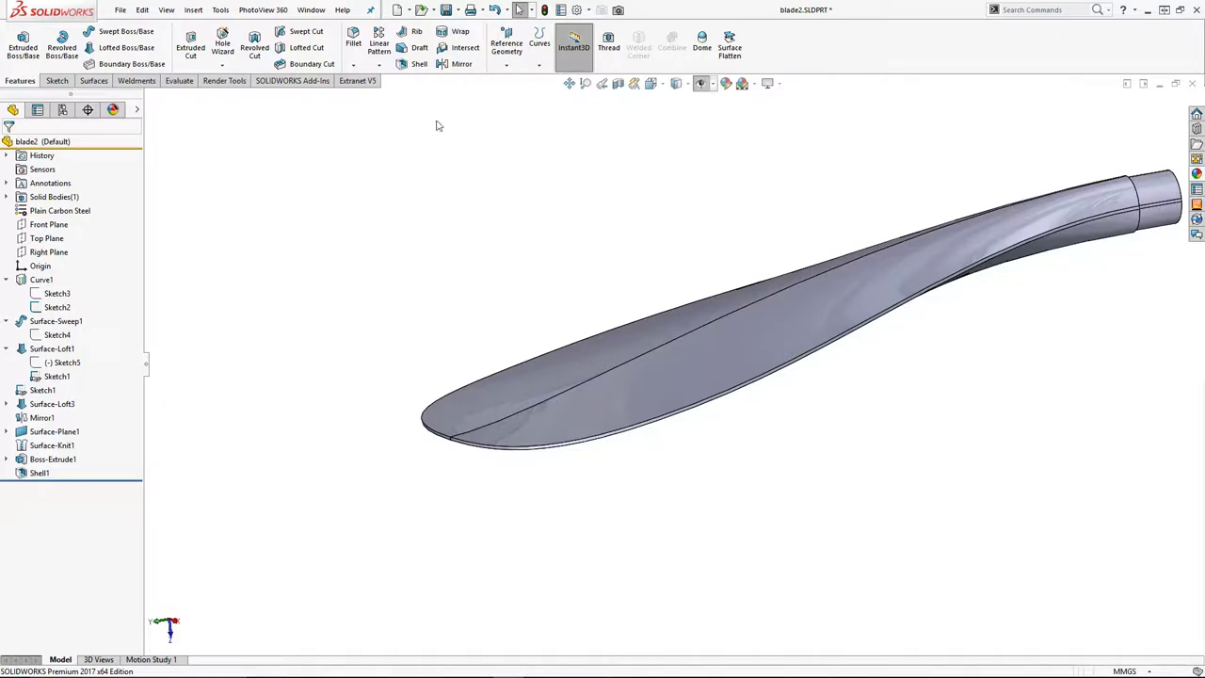
{"action": "left_click", "coordinate": [353, 40]}
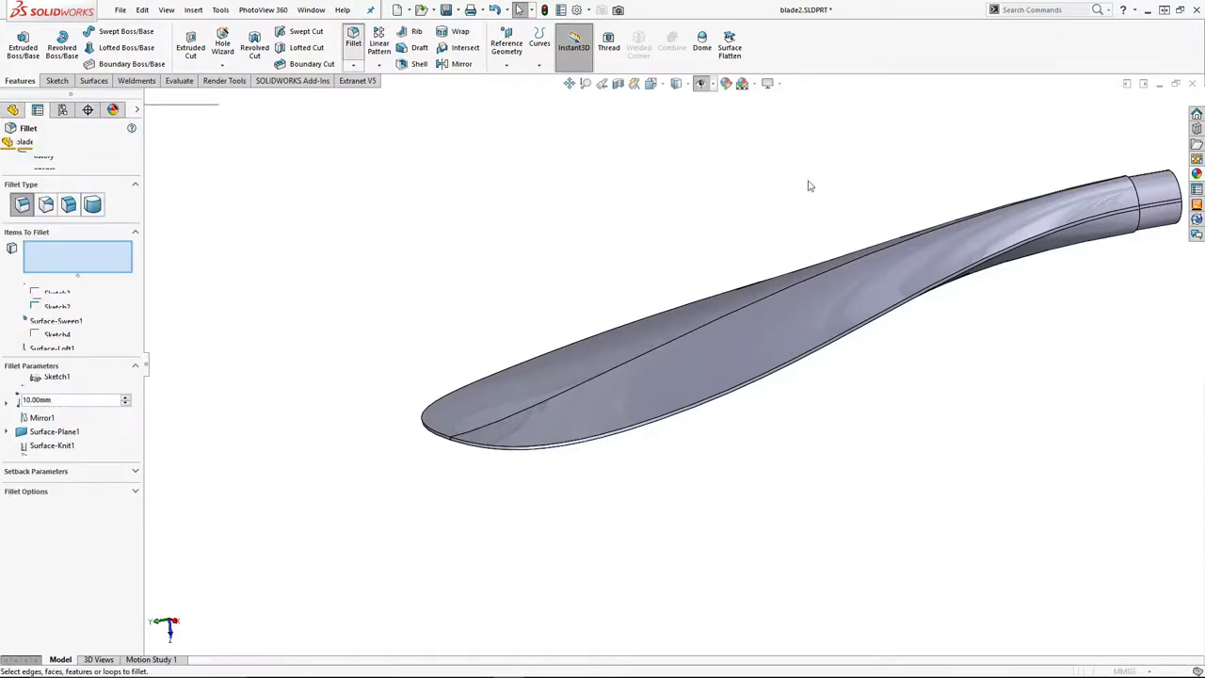
{"action": "left_click", "coordinate": [977, 263]}
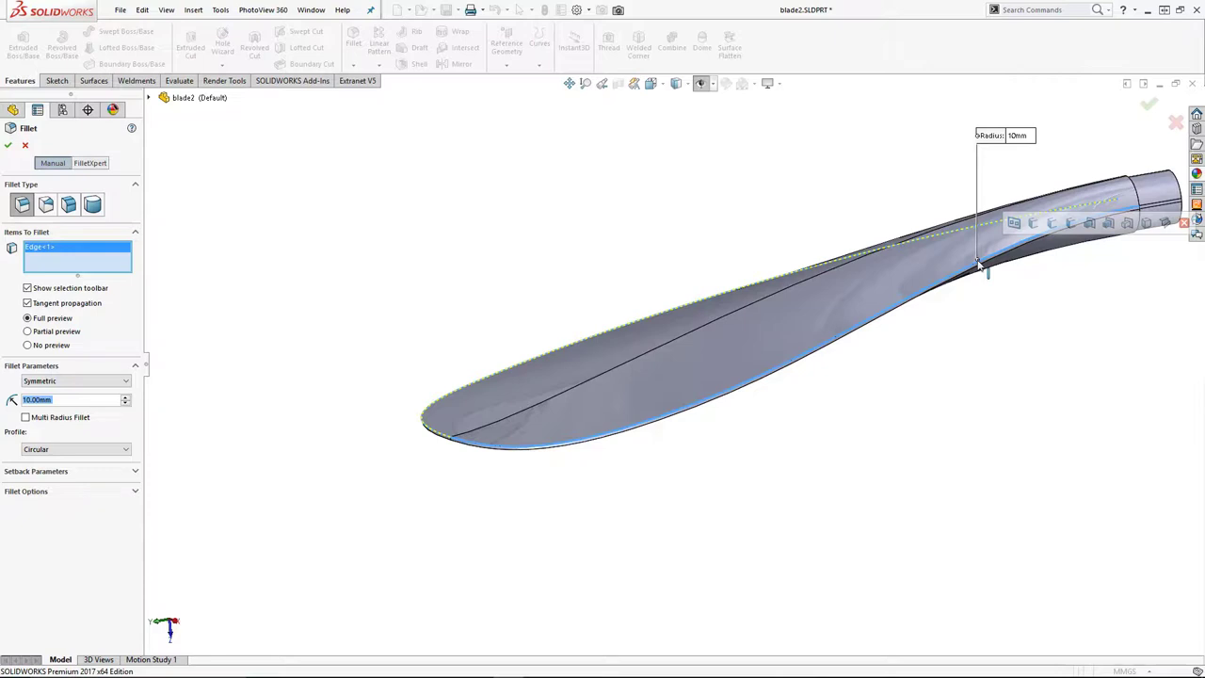
{"action": "type", "text": "0.5"}
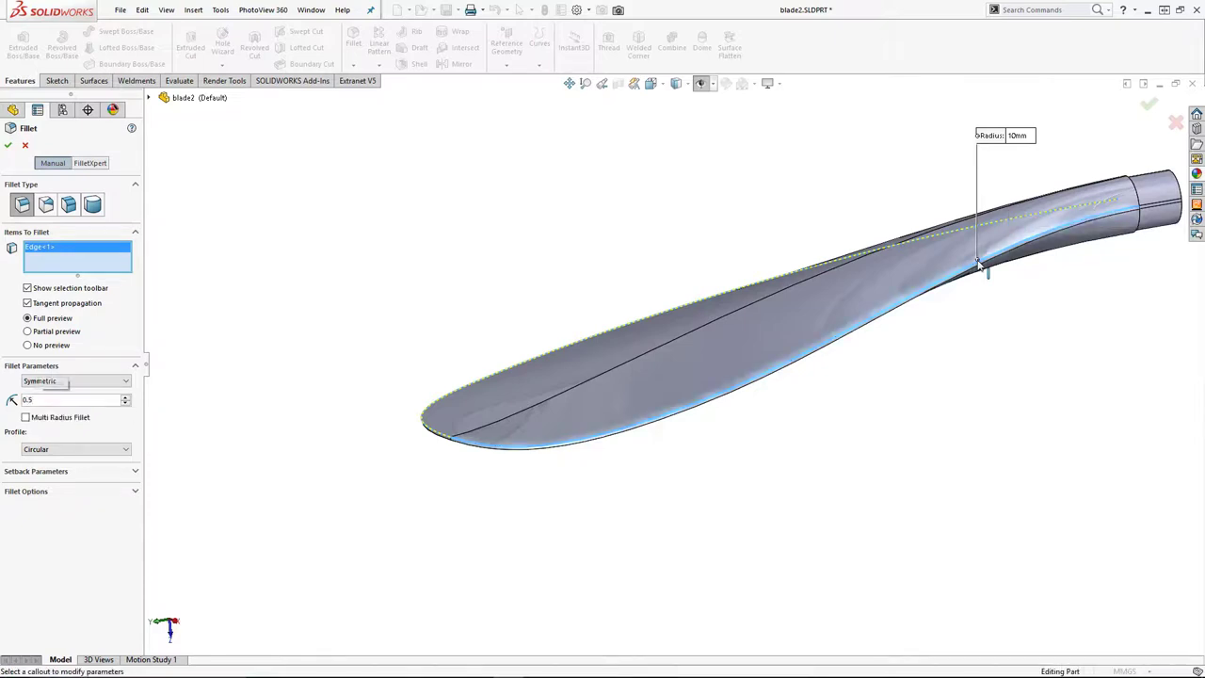
{"action": "key", "text": "Return"}
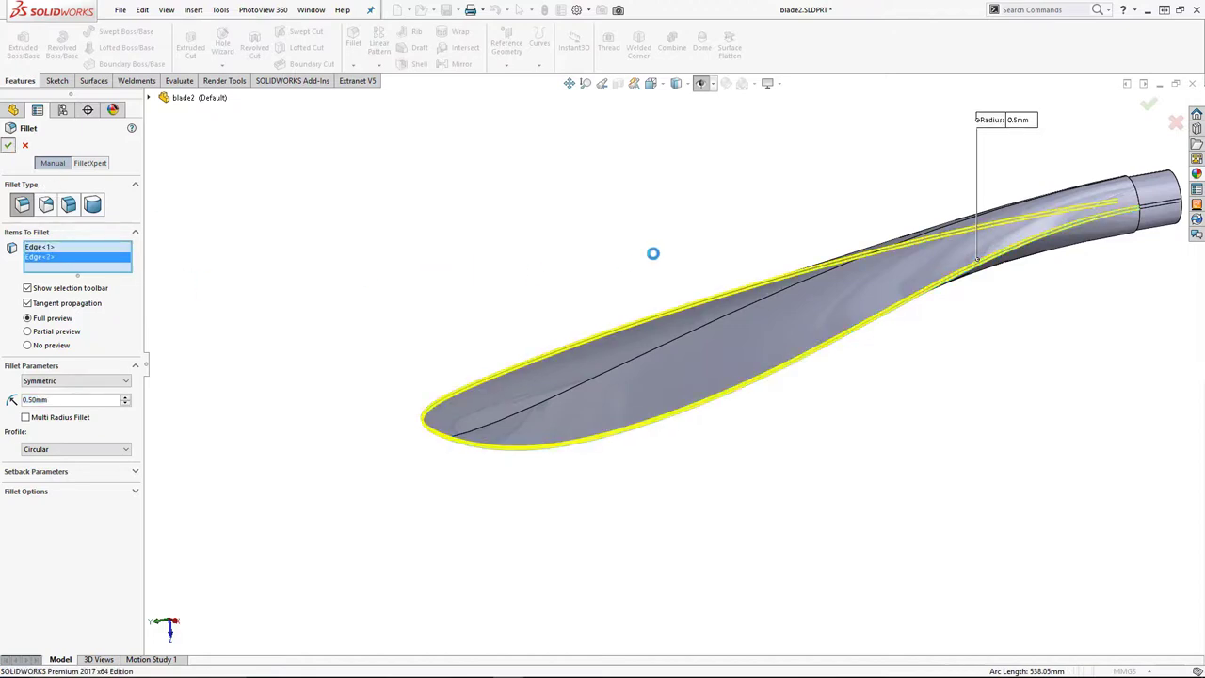
{"action": "key", "text": "space"}
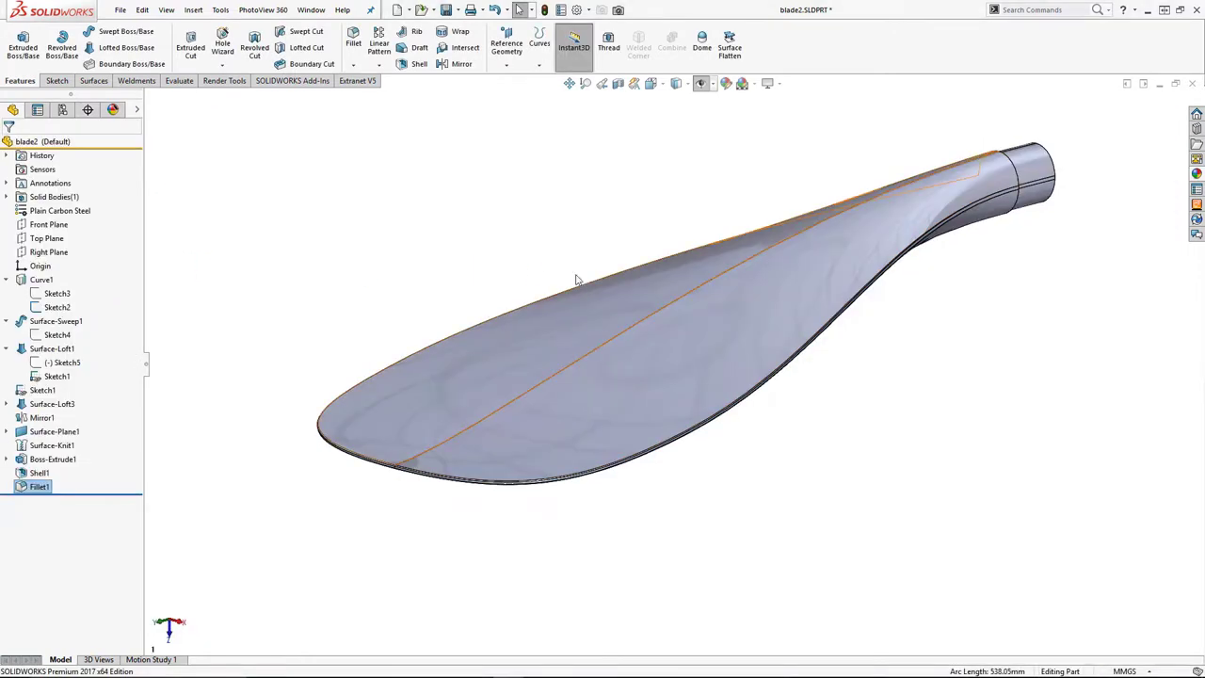